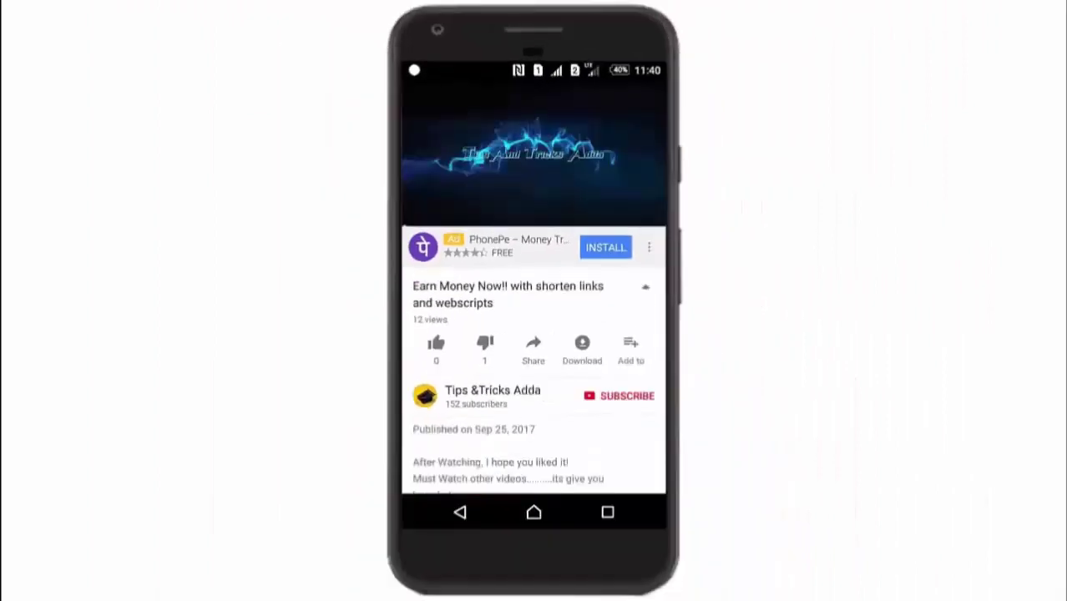
# Collapse the video description, then subscribe to the Tips &Tricks Adda channel with its notifications turned on
pyautogui.click(622, 306)
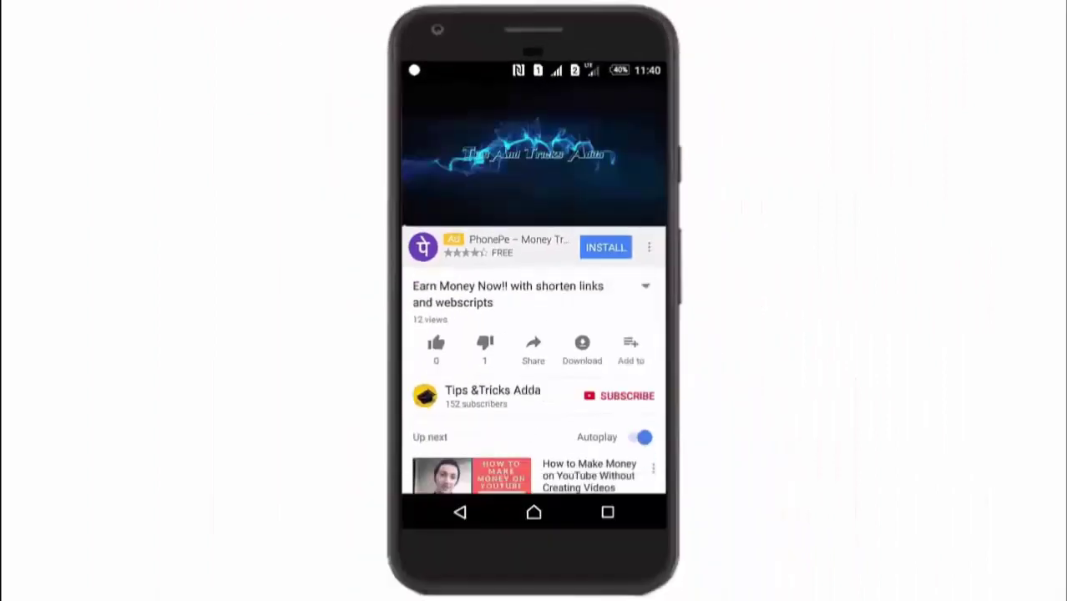
pyautogui.click(617, 395)
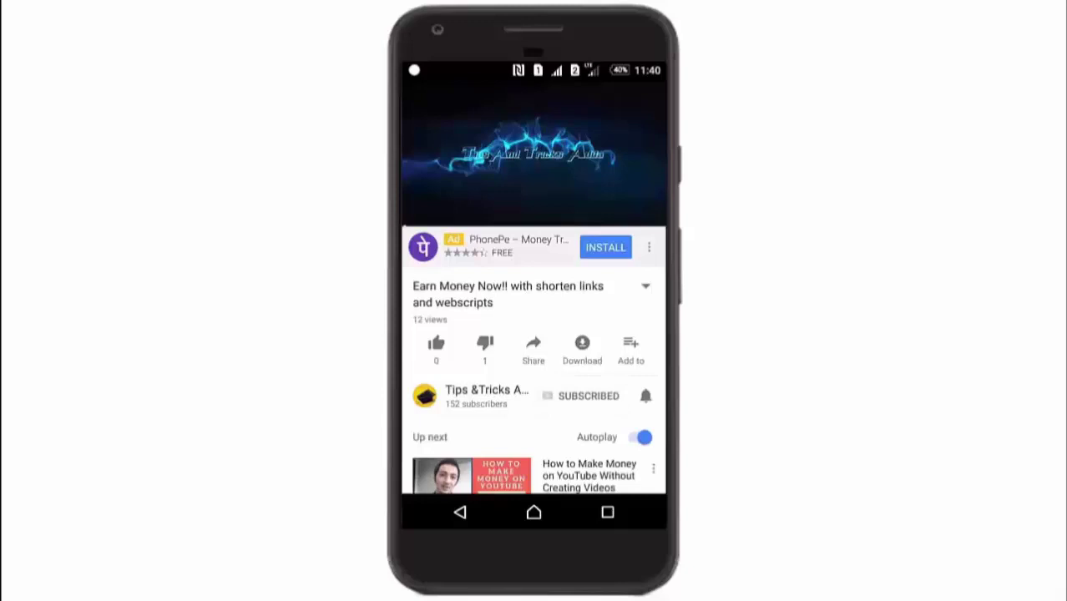
pyautogui.click(645, 395)
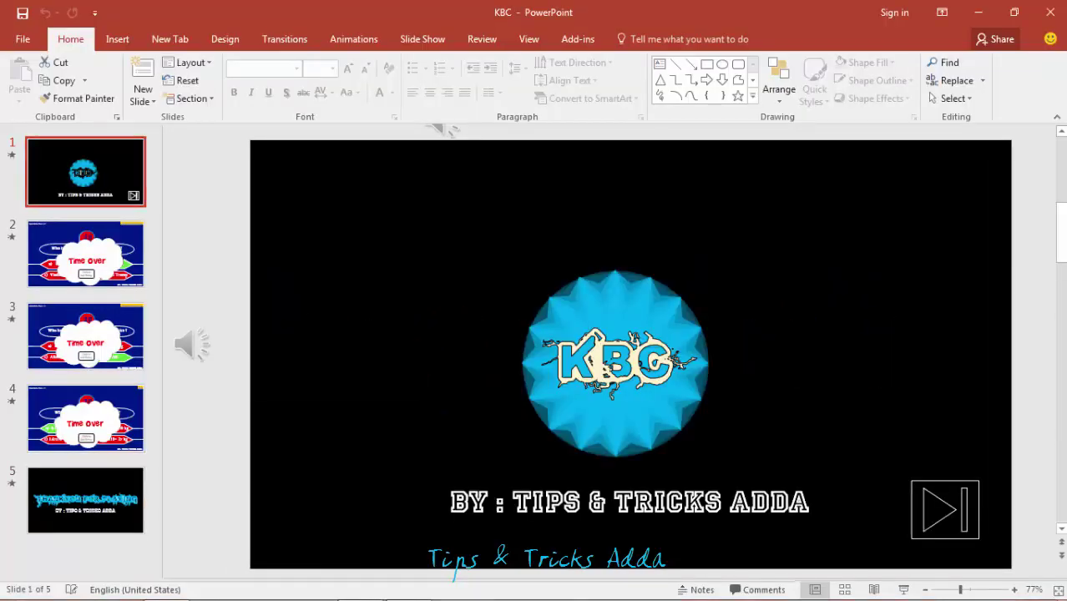
# Switch to the KBC presentation in PowerPoint and look through question slides 2 to 4, returning to the opening slide
pyautogui.click(85, 255)
pyautogui.click(85, 335)
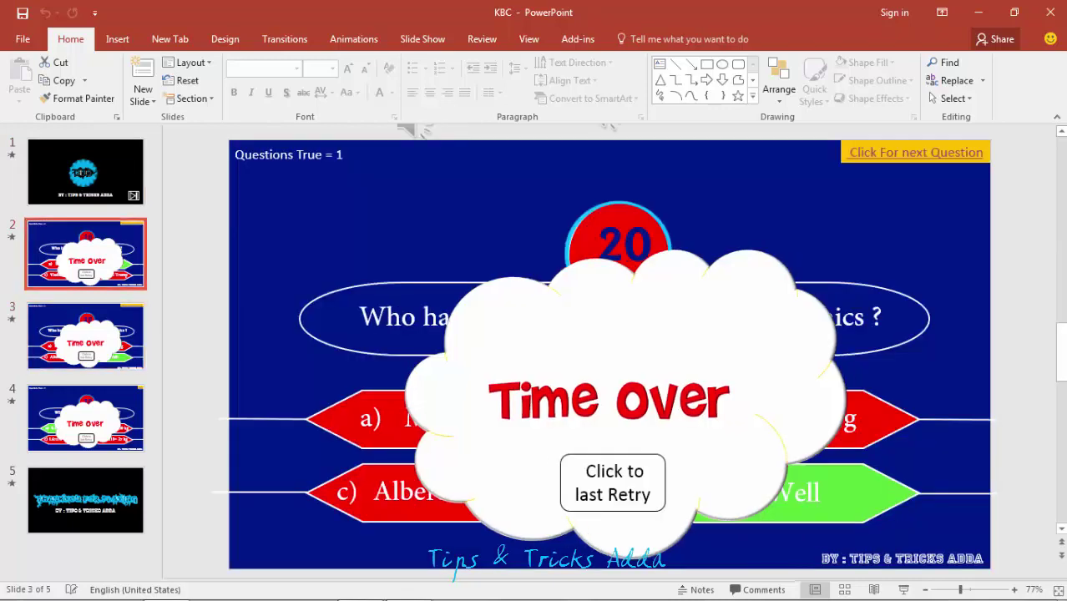
pyautogui.click(86, 335)
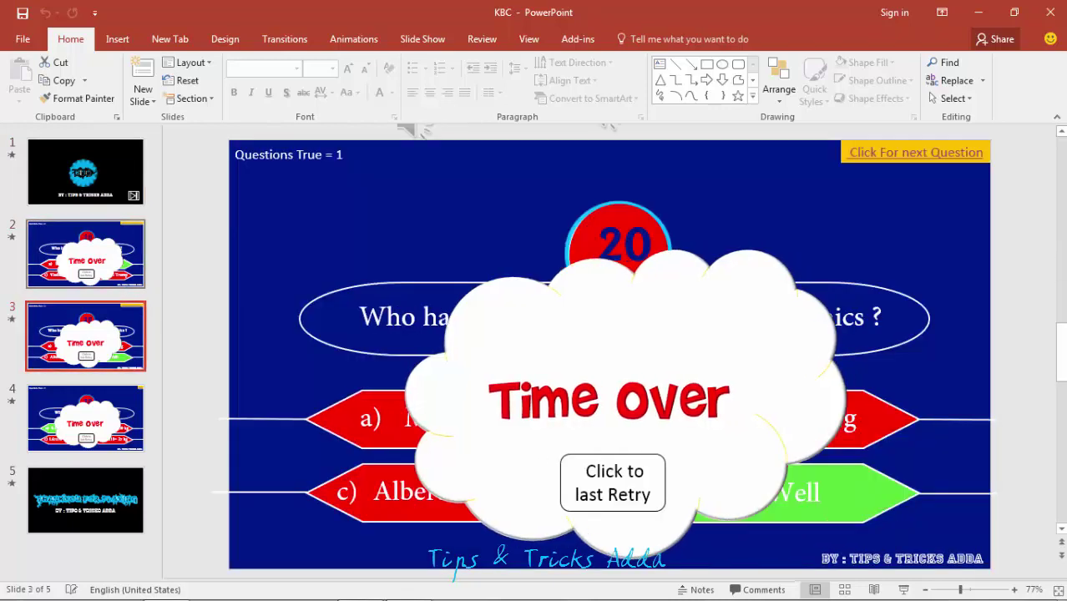
pyautogui.click(89, 253)
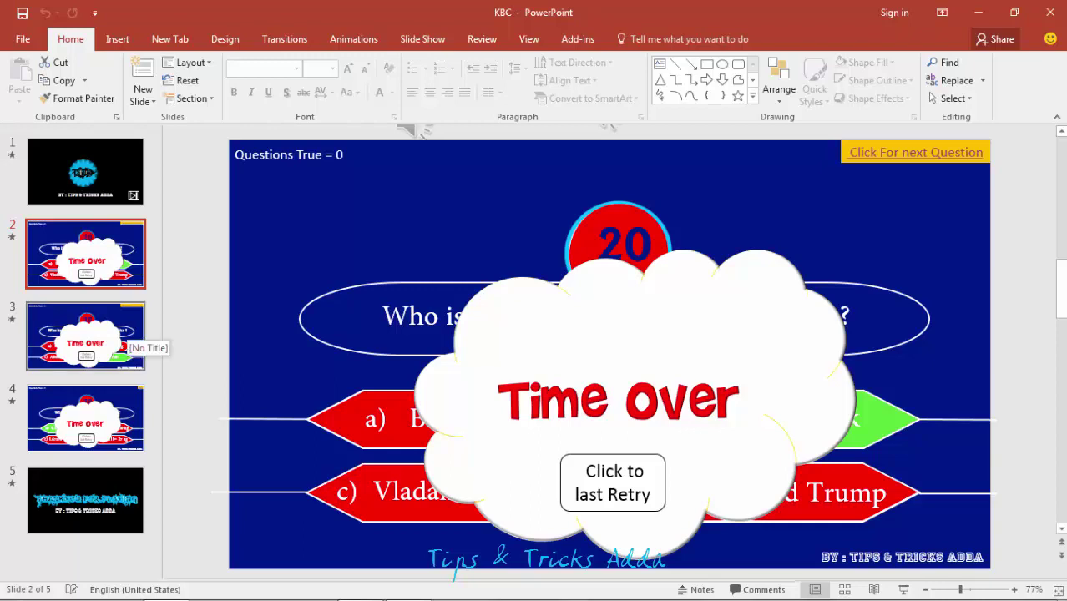
pyautogui.press('Down')
pyautogui.press('Down')
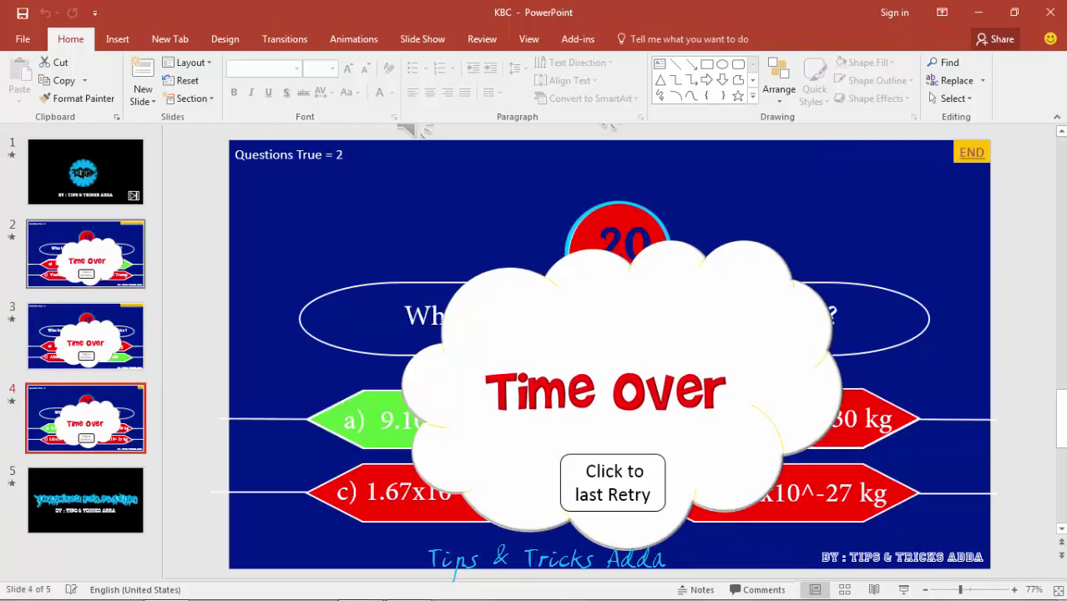
pyautogui.click(109, 254)
pyautogui.click(112, 167)
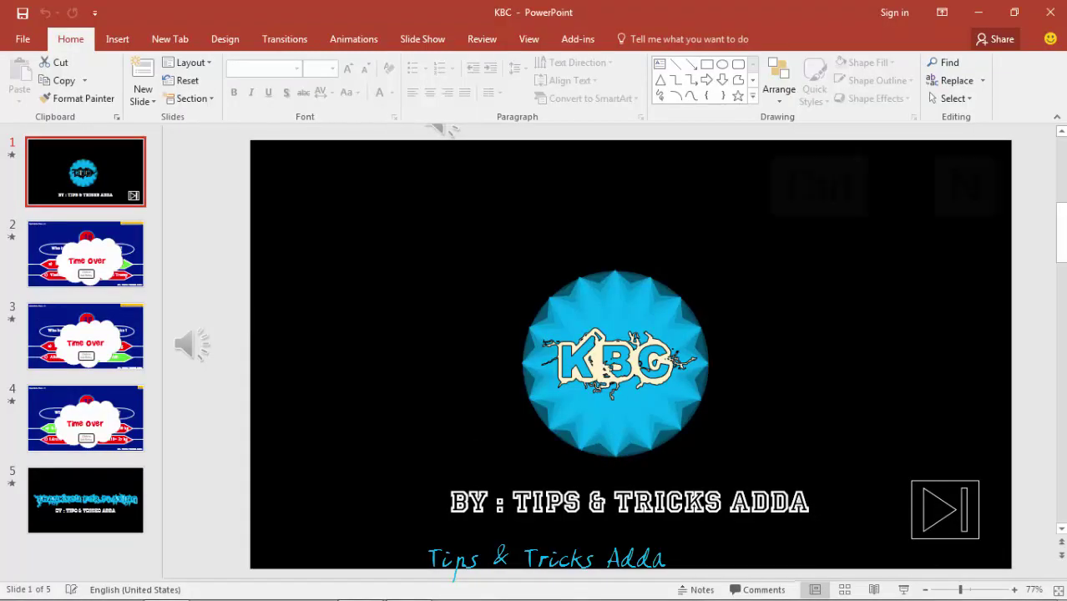
# Create a new presentation and change its first slide to the Blank layout
pyautogui.hotkey('ctrl', 'n')
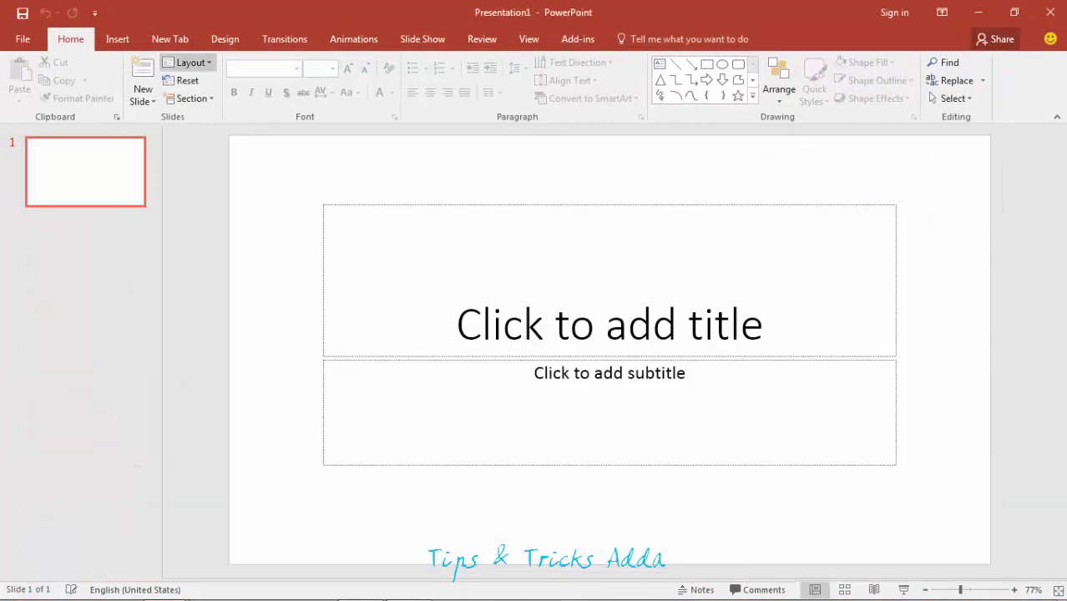
pyautogui.click(187, 63)
pyautogui.click(202, 275)
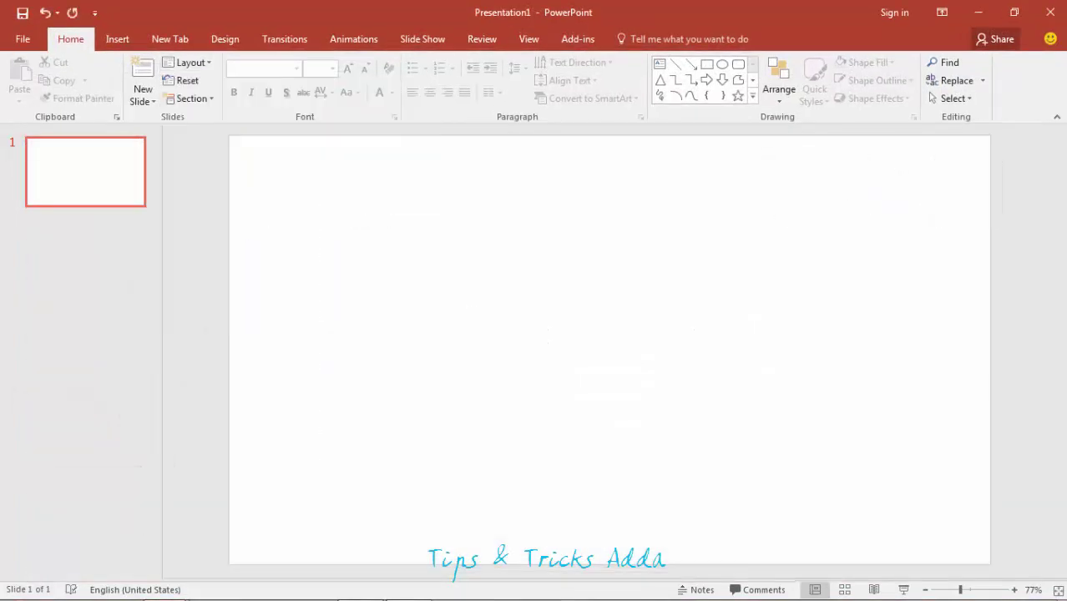
# Format the slide background with a solid black fill
pyautogui.rightClick(476, 255)
pyautogui.click(545, 385)
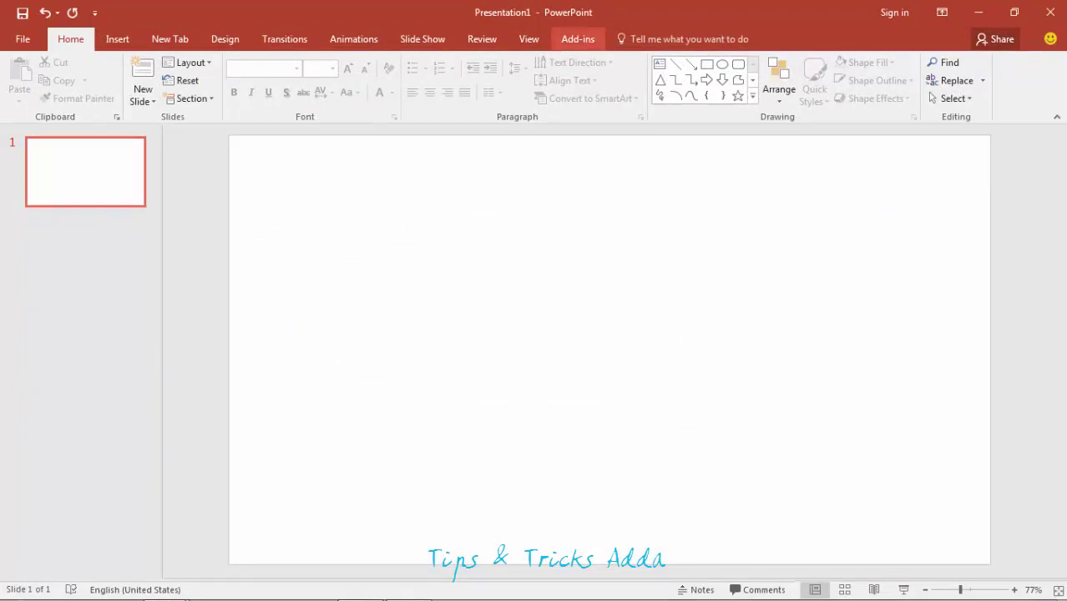
pyautogui.rightClick(458, 220)
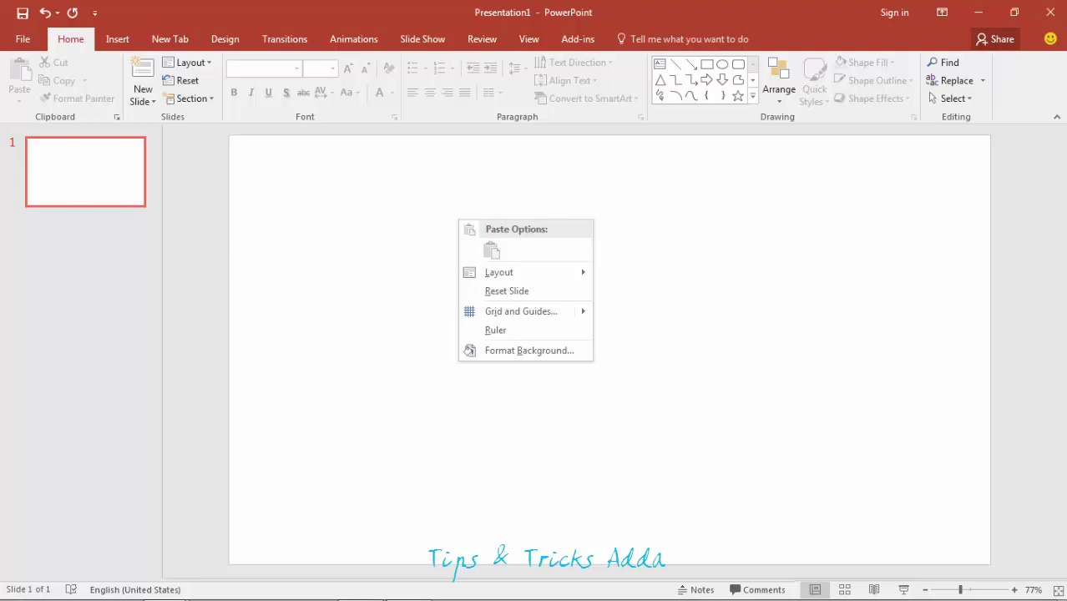
pyautogui.press('Escape')
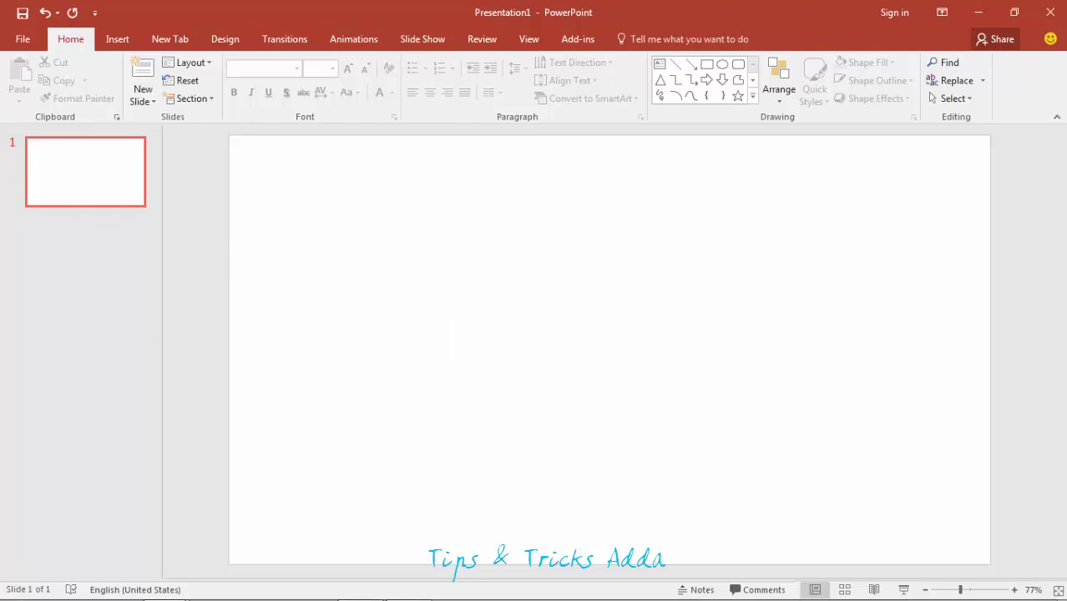
pyautogui.rightClick(435, 228)
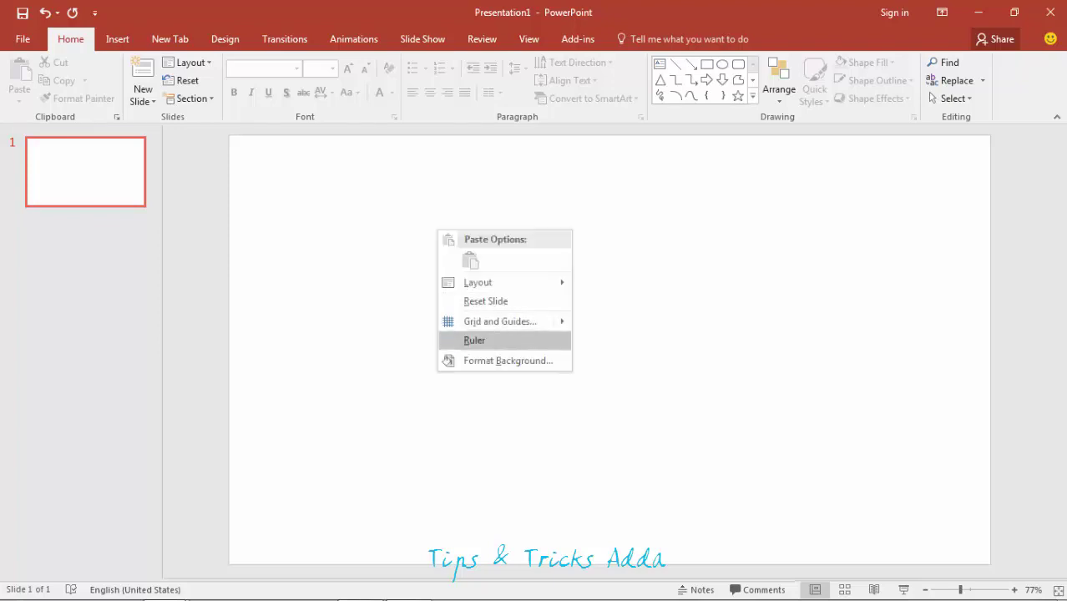
pyautogui.press('Escape')
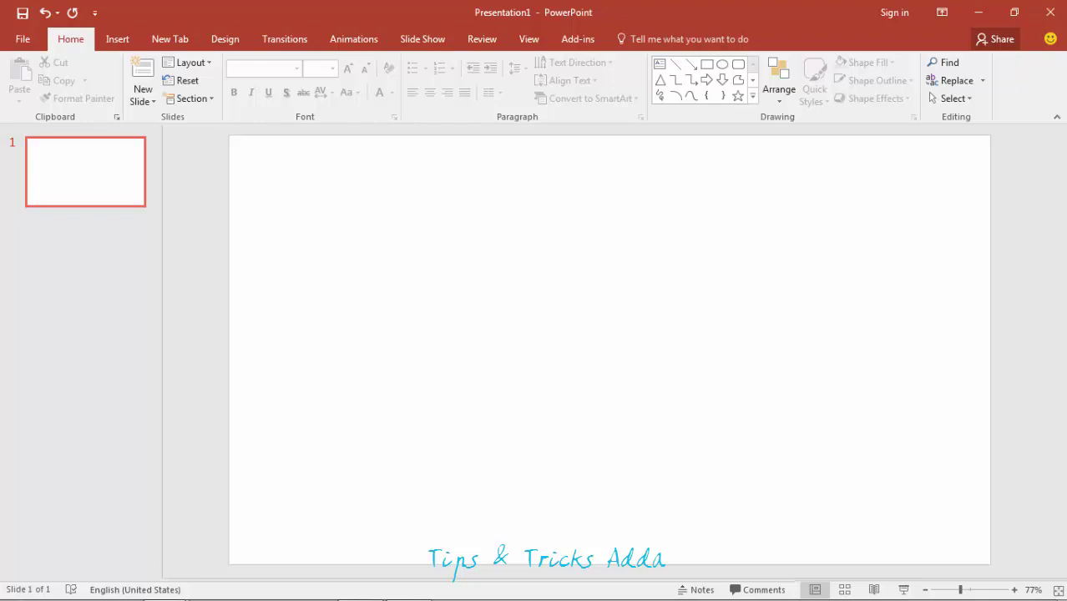
pyautogui.click(1024, 330)
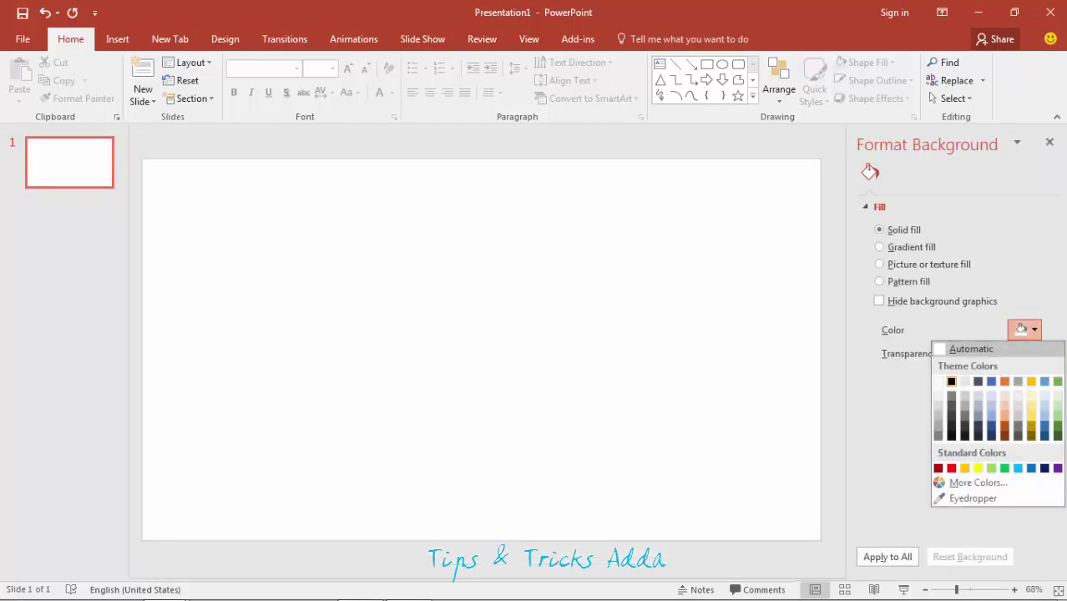
pyautogui.click(951, 381)
pyautogui.click(1049, 142)
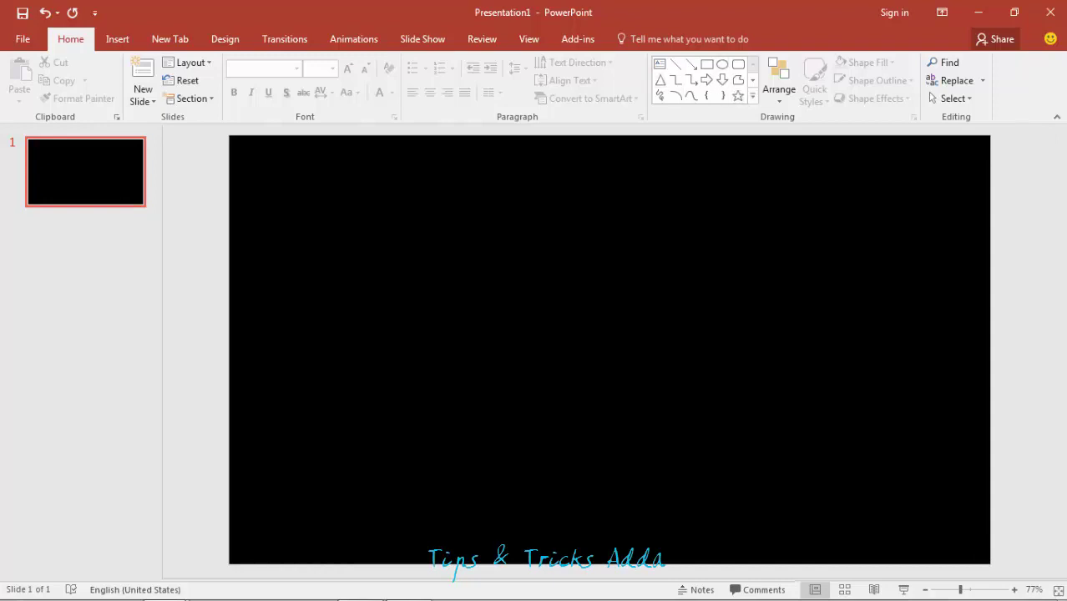
# Draw a circle with the Oval shape and place it near the middle of the slide
pyautogui.click(722, 64)
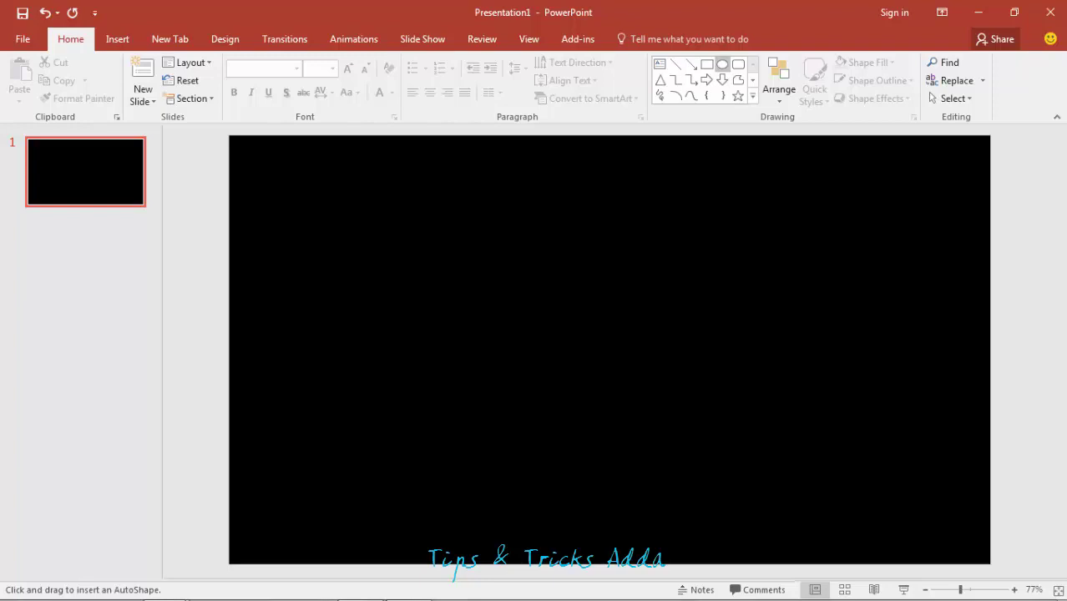
pyautogui.moveTo(471, 286); pyautogui.dragTo(634, 449)
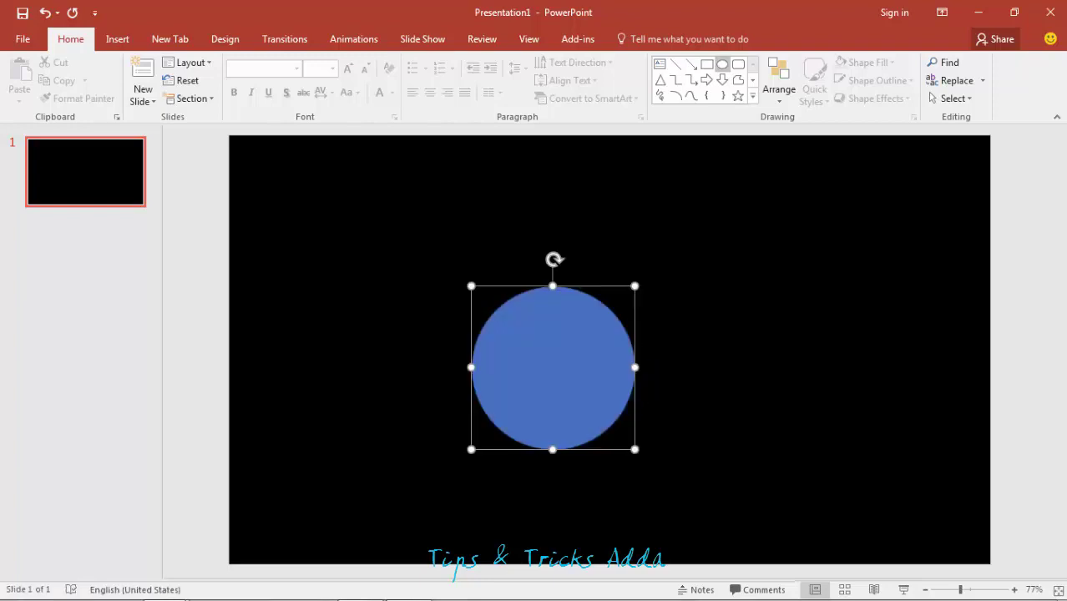
pyautogui.moveTo(557, 373); pyautogui.dragTo(584, 336)
# Remove the circle's outline and fill it with the standard light blue, keeping it near the slide's centre
pyautogui.click(876, 80)
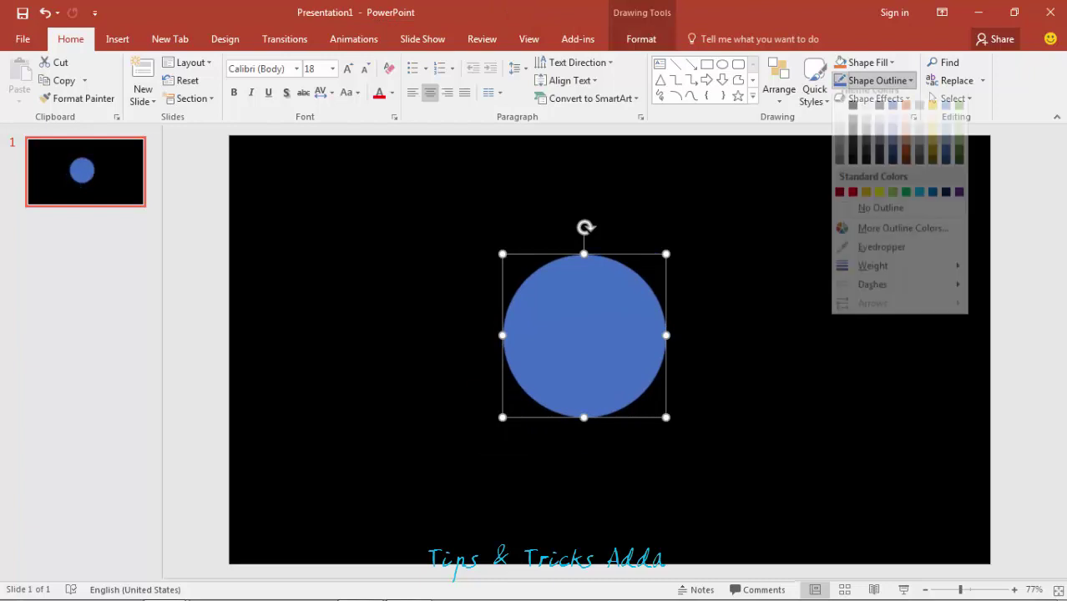
pyautogui.click(881, 218)
pyautogui.click(868, 62)
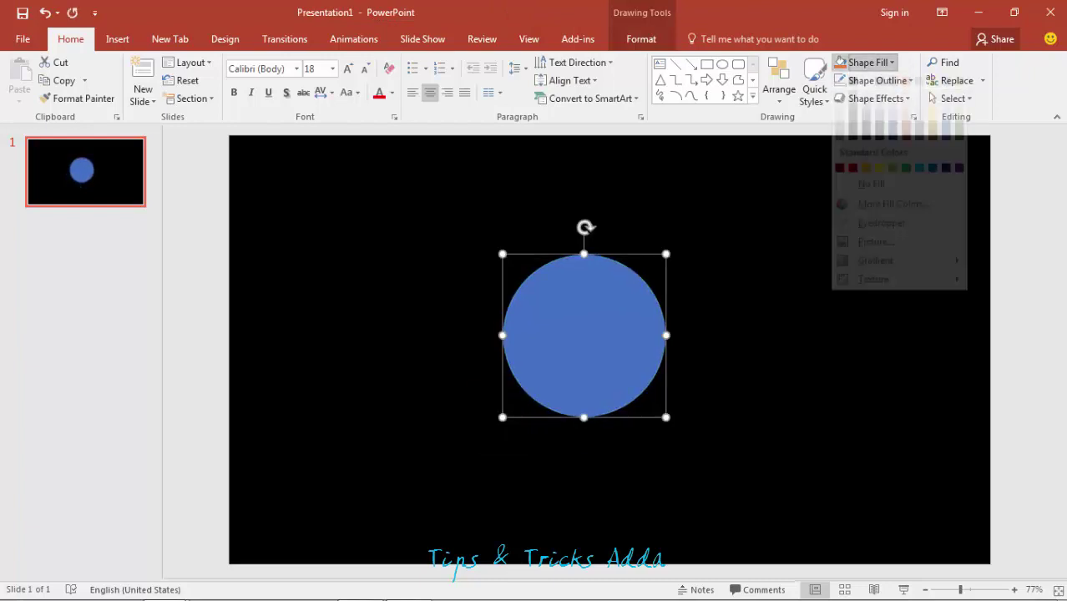
pyautogui.click(919, 184)
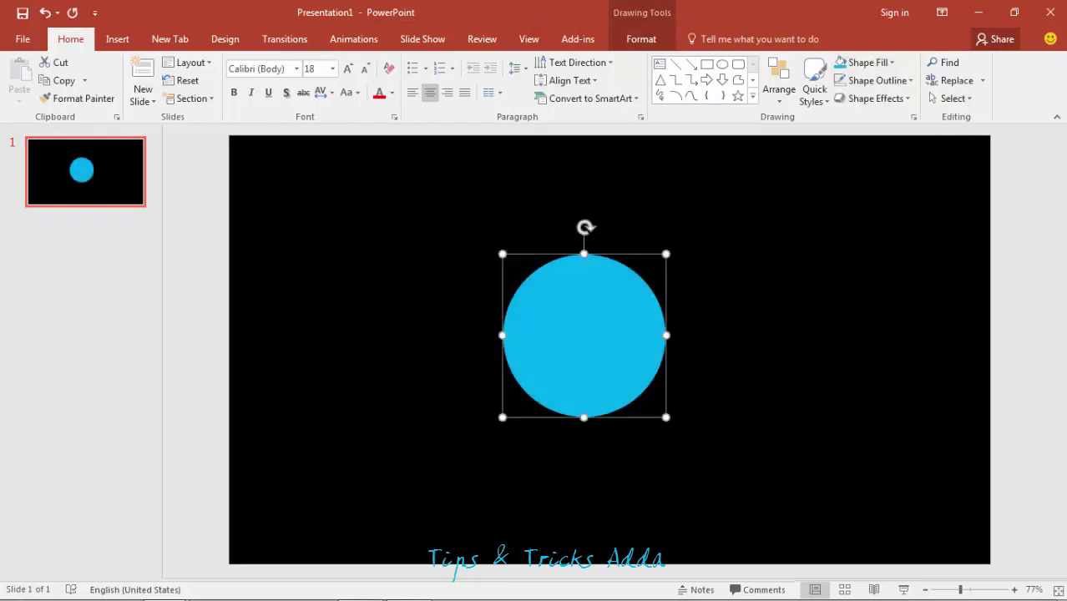
pyautogui.moveTo(583, 335); pyautogui.dragTo(563, 348)
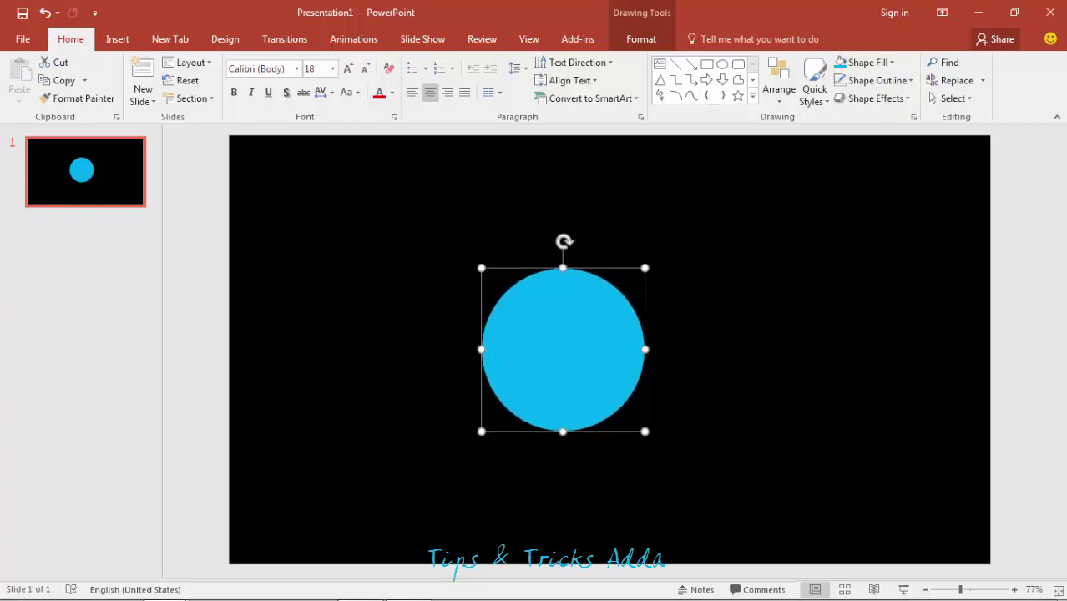
# Make the circle's light blue solid fill partly transparent in the shape formatting
pyautogui.rightClick(559, 330)
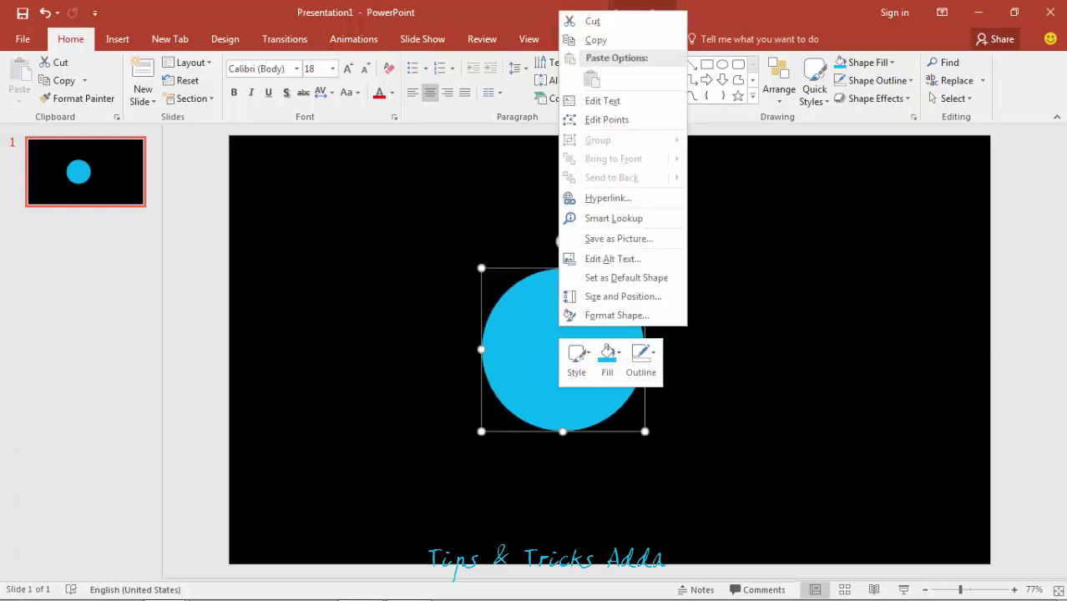
pyautogui.click(616, 315)
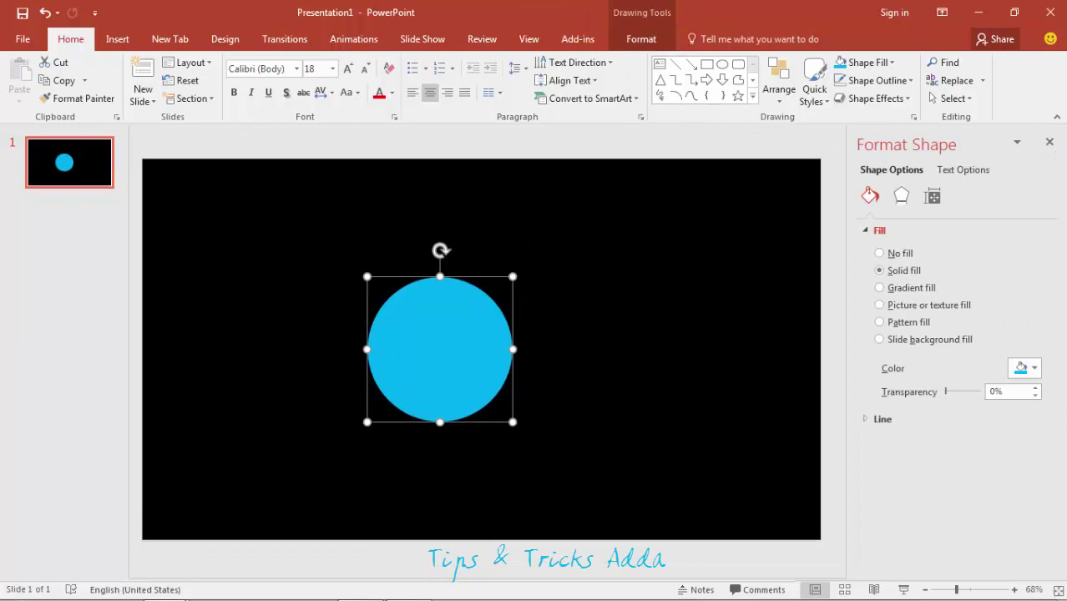
pyautogui.moveTo(946, 391); pyautogui.dragTo(957, 391)
pyautogui.click(1049, 142)
pyautogui.click(909, 200)
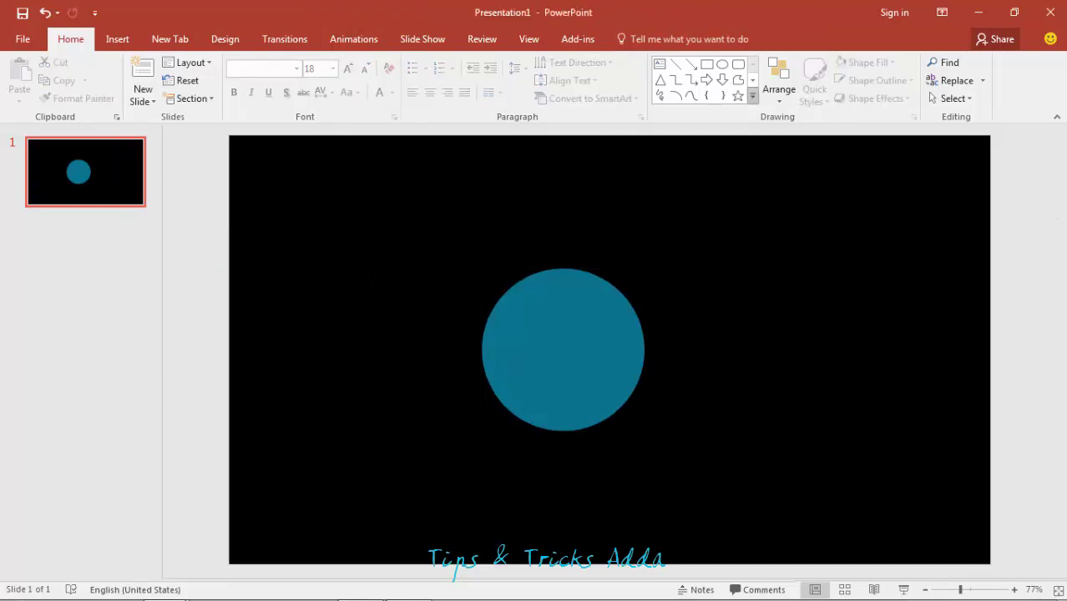
# Draw a 16-point star about as large as the circle on the circle's left side
pyautogui.click(753, 99)
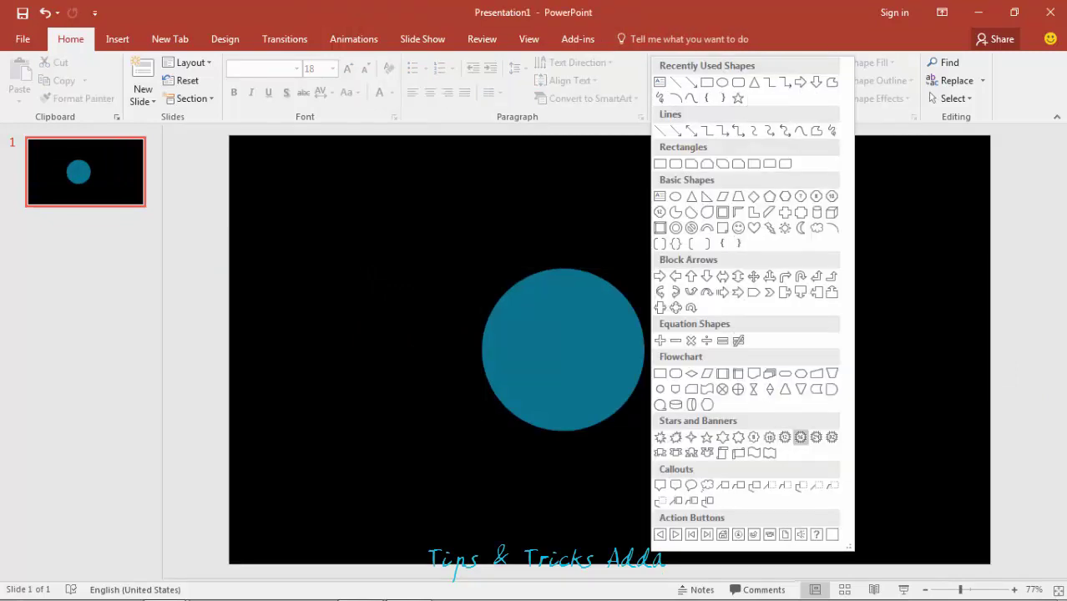
pyautogui.click(800, 437)
pyautogui.moveTo(310, 276); pyautogui.dragTo(472, 438)
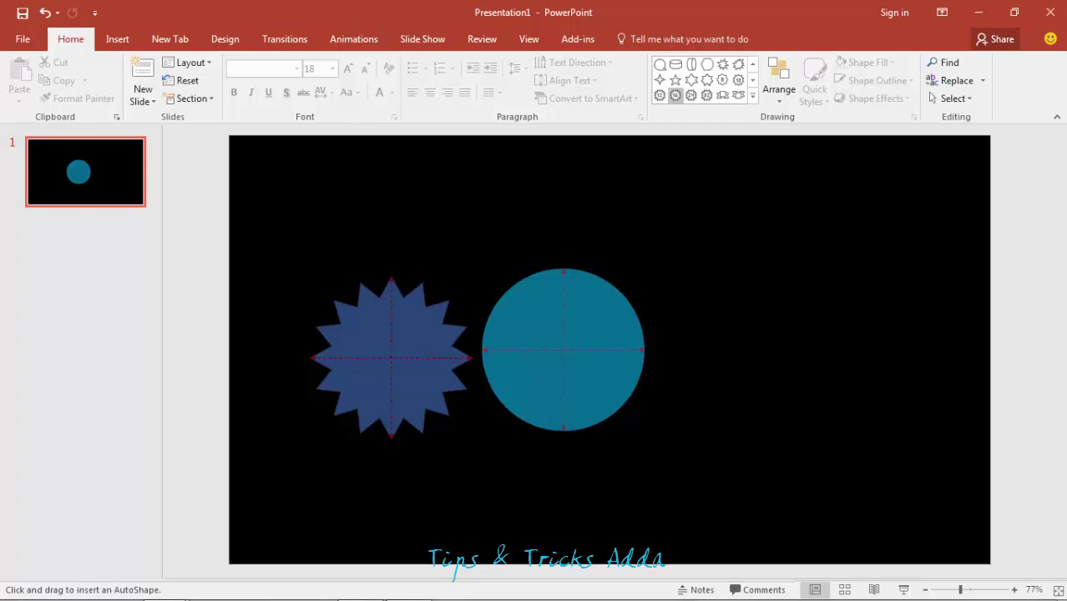
pyautogui.moveTo(471, 439); pyautogui.dragTo(472, 439)
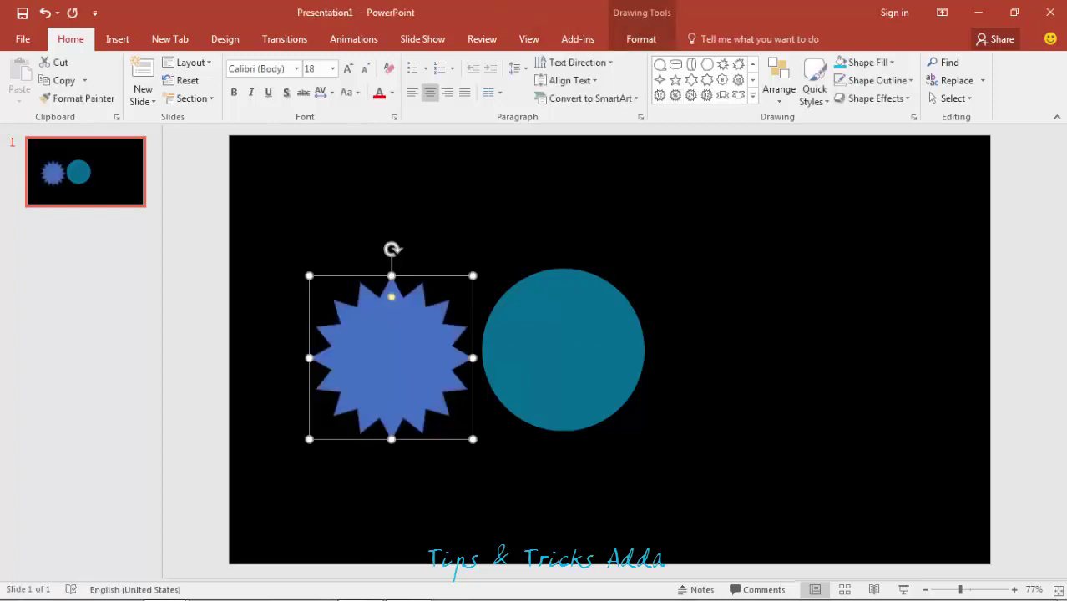
# Copy the circle's formatting onto the 16-point star and move the star against the circle's left edge
pyautogui.click(562, 350)
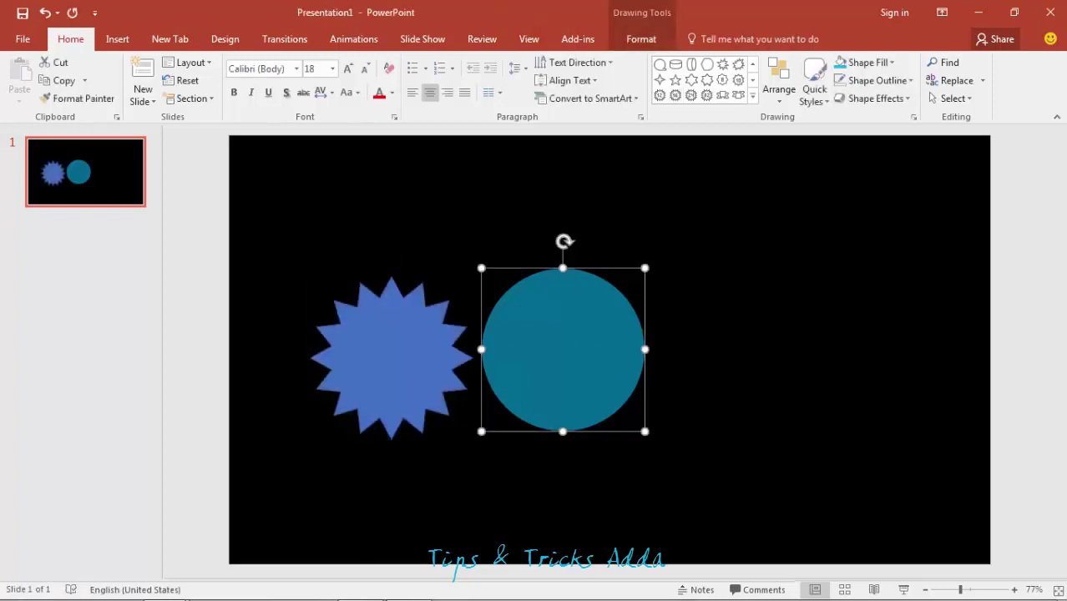
pyautogui.click(77, 98)
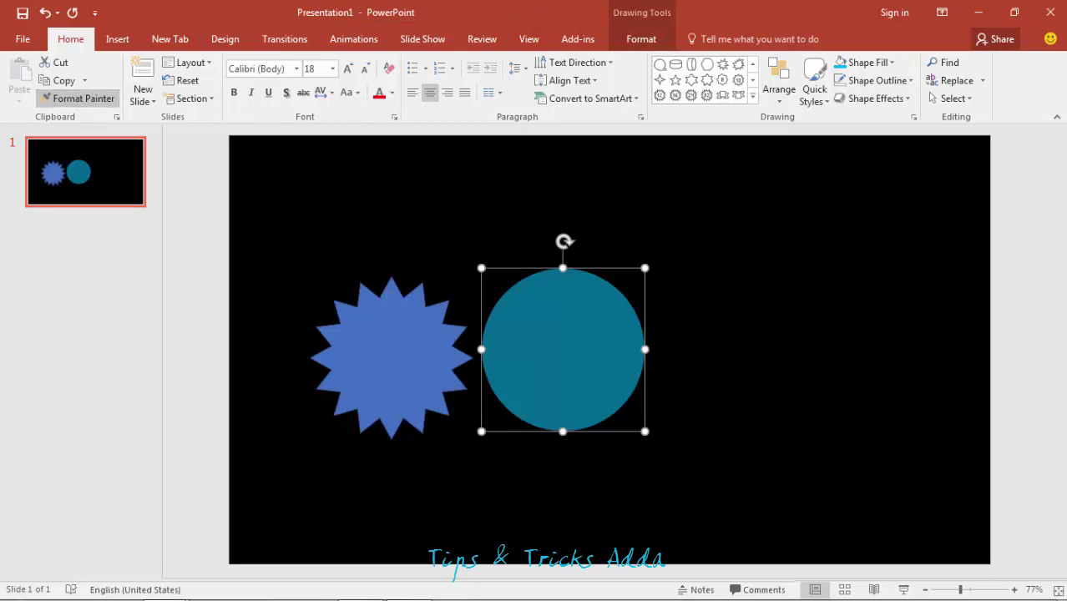
pyautogui.click(391, 358)
pyautogui.moveTo(391, 357)
pyautogui.mouseDown()
pyautogui.moveTo(571, 349)
pyautogui.moveTo(463, 315)
pyautogui.moveTo(393, 338)
pyautogui.mouseUp()
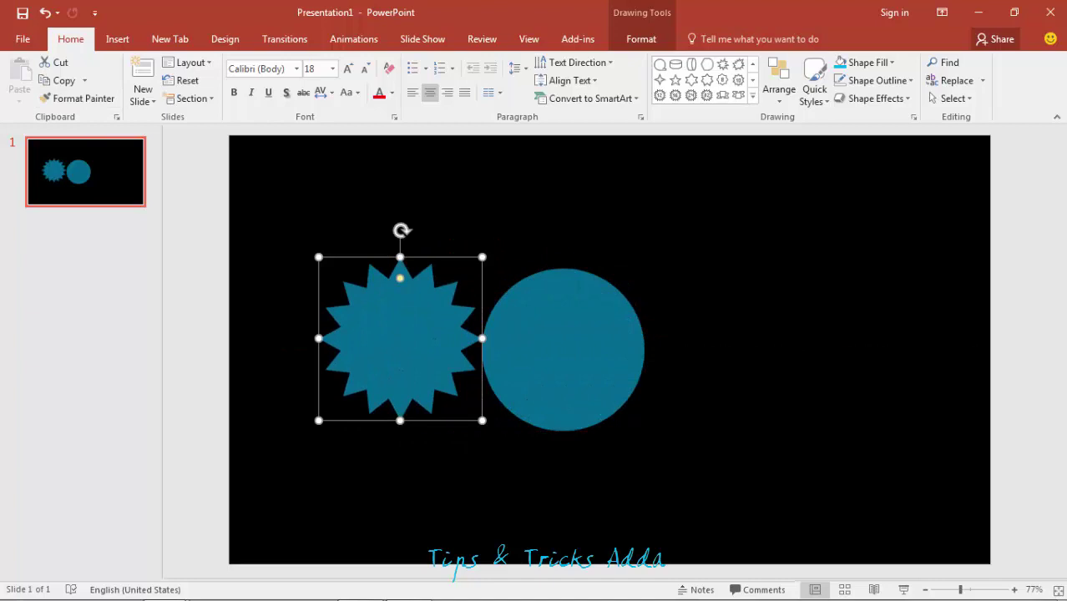
# Narrow the star's points into thin rays in the slide's upper-left area and duplicate the star
pyautogui.click(563, 350)
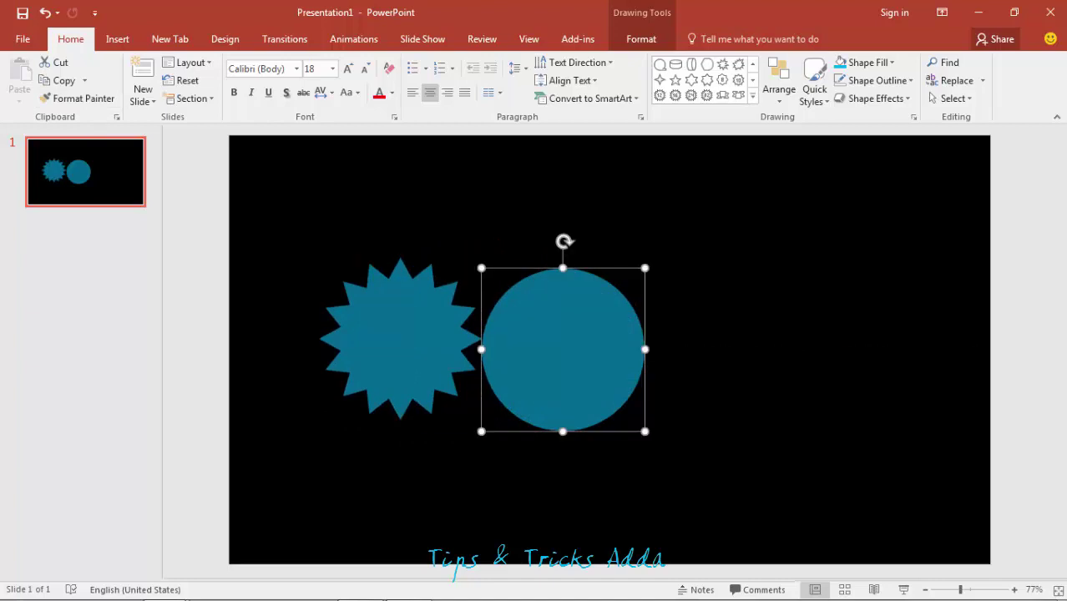
pyautogui.moveTo(400, 338); pyautogui.dragTo(373, 326)
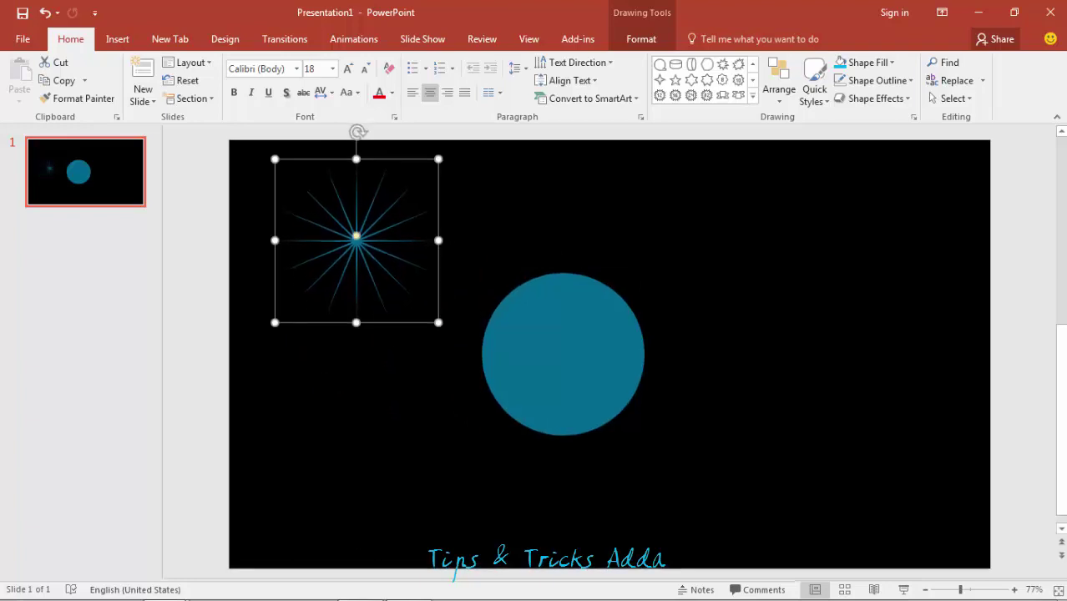
pyautogui.hotkey('ctrl', 'd')
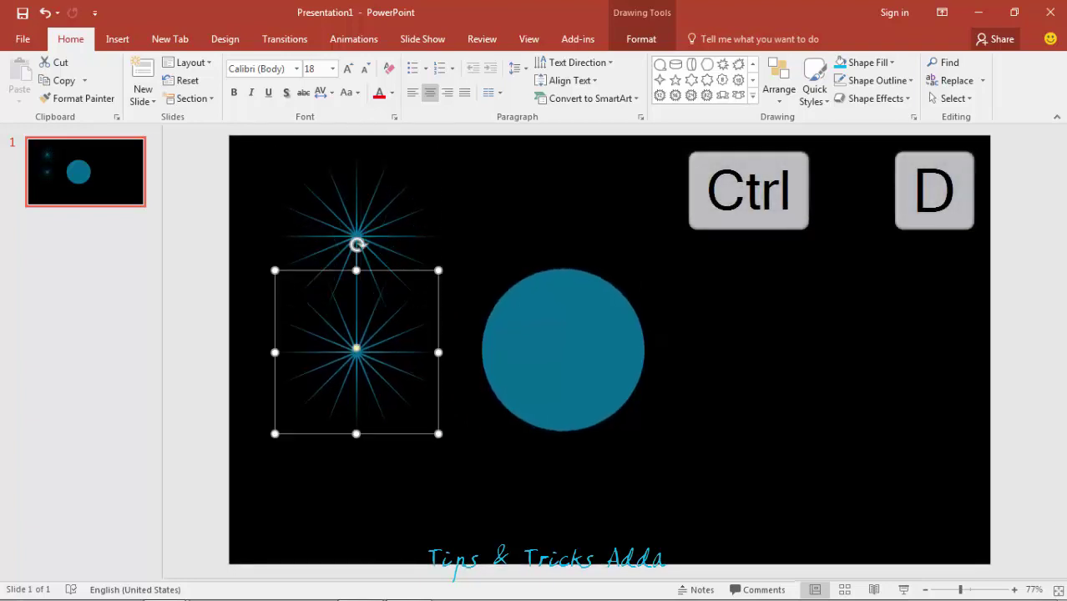
# Duplicate the 16-point star repeatedly down the column, making each copy's center thicker and its points shorter than the previous one's
pyautogui.hotkey('ctrl', 'd')
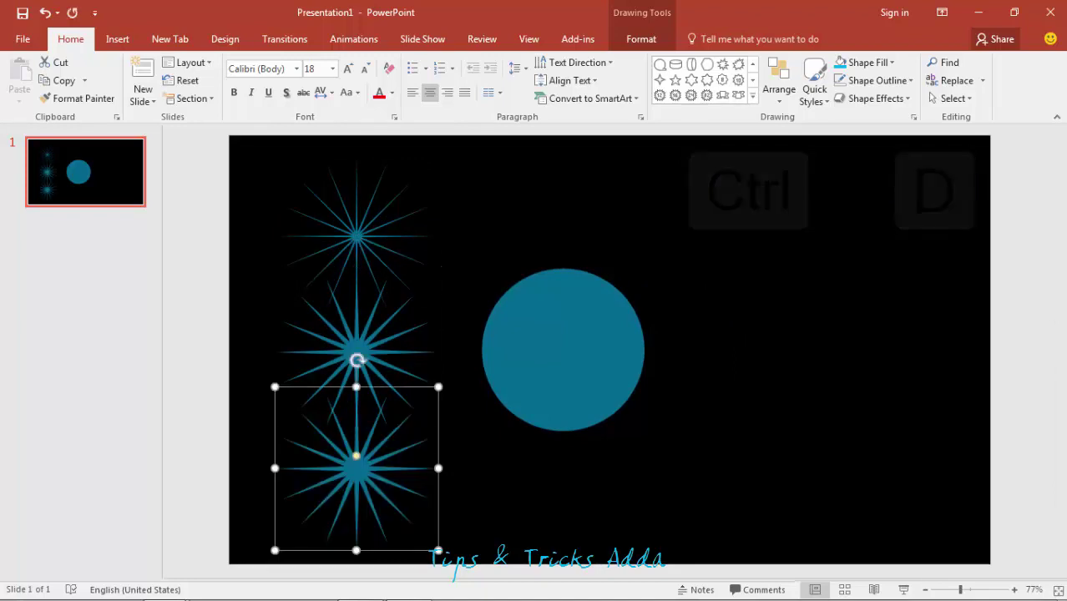
pyautogui.hotkey('ctrl', 'd')
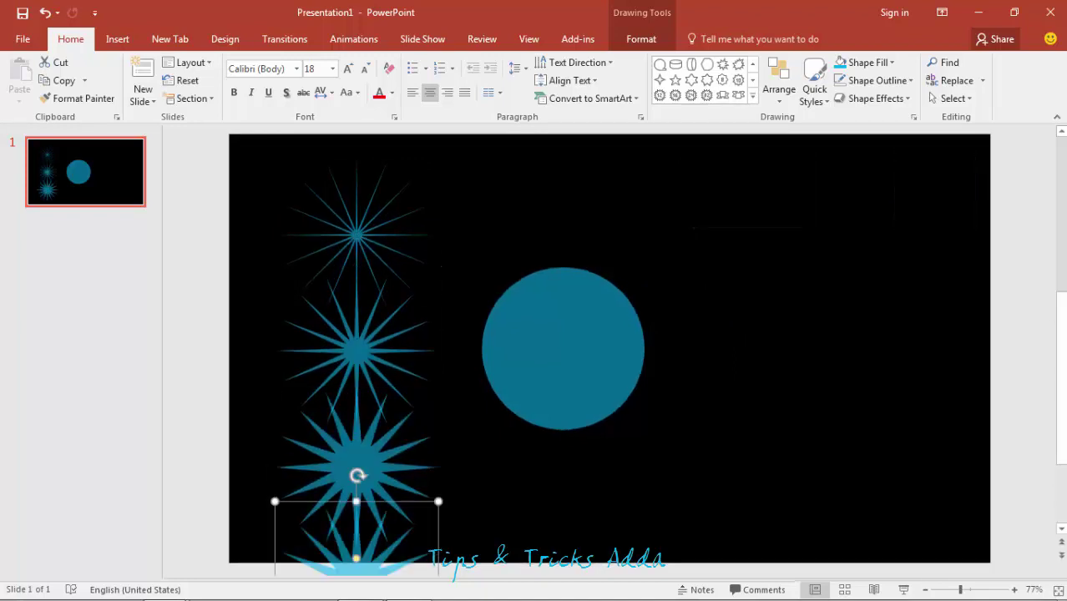
pyautogui.moveTo(356, 457); pyautogui.dragTo(357, 452)
pyautogui.hotkey('ctrl', 'd')
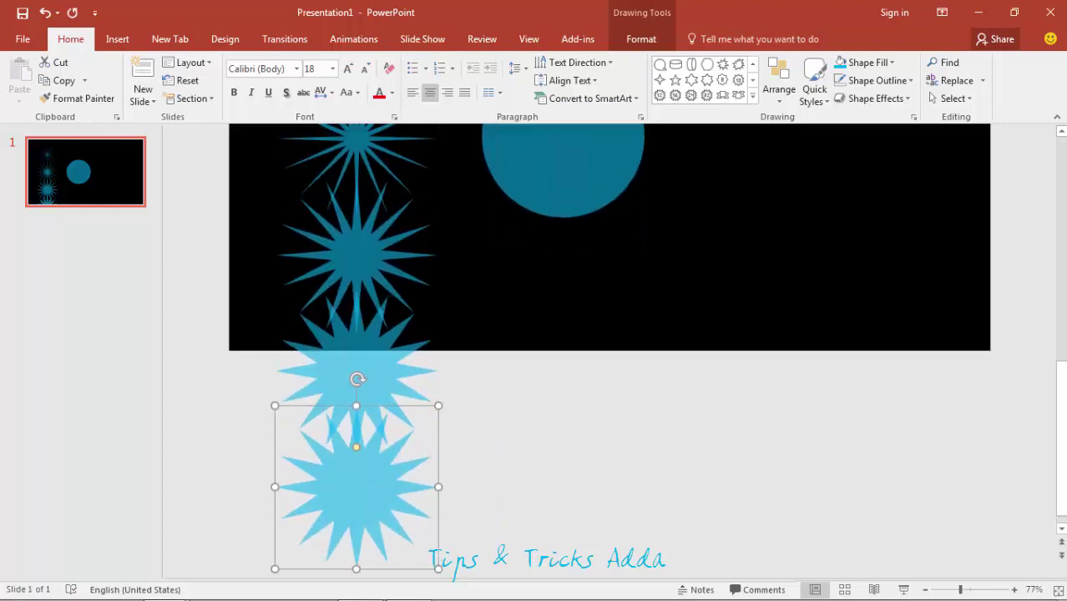
pyautogui.moveTo(356, 447); pyautogui.dragTo(356, 435)
pyautogui.hotkey('ctrl', 'd')
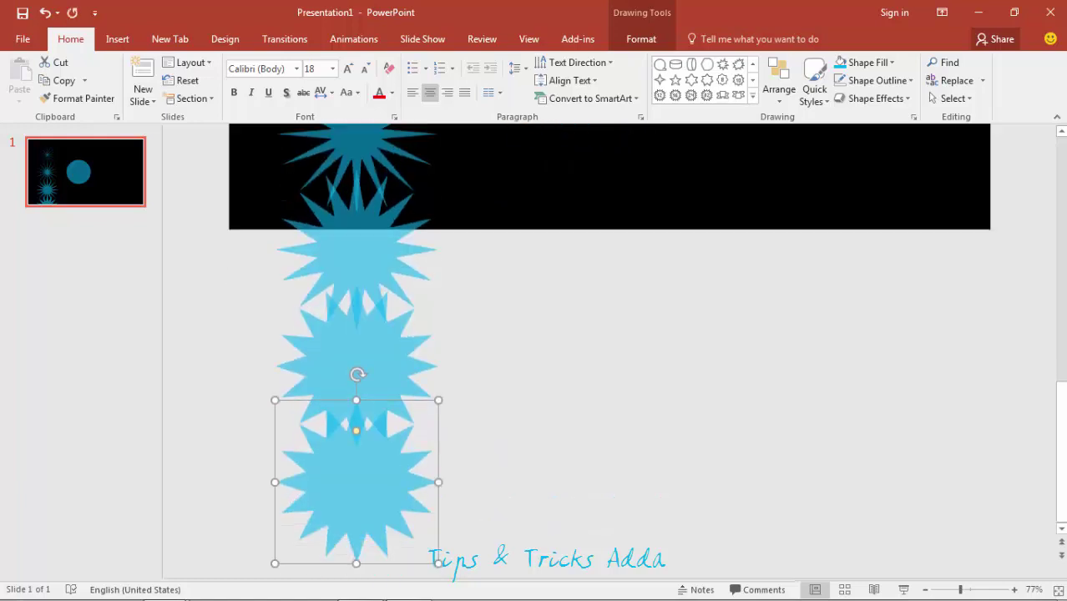
# Place two more star copies in a row below the slide and shorten their points until the last one is nearly round
pyautogui.moveTo(356, 484); pyautogui.dragTo(538, 351)
pyautogui.scroll(3, 539, 453)
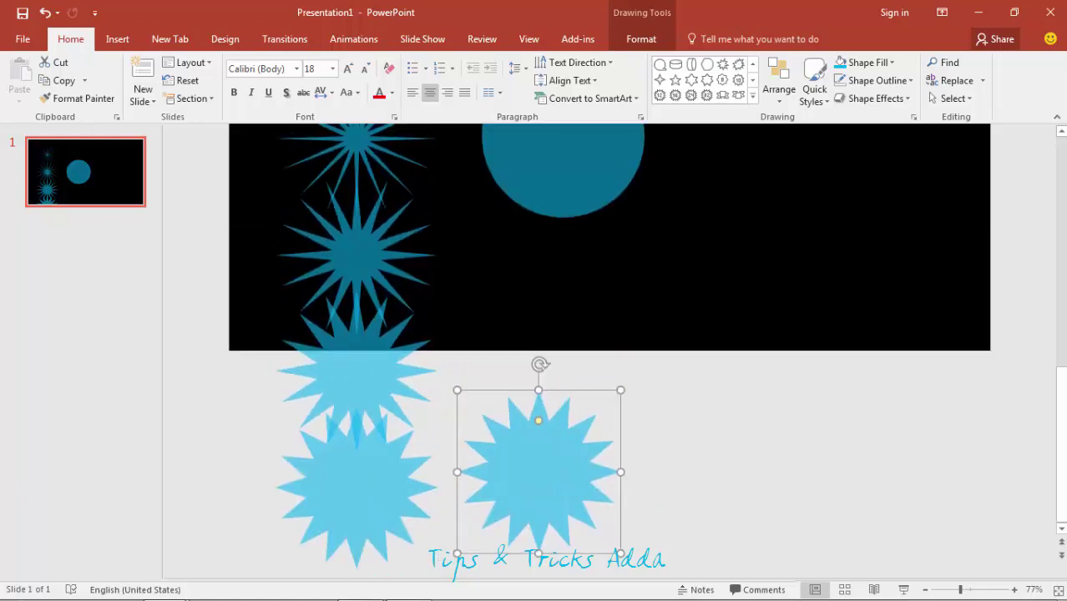
pyautogui.hotkey('ctrl', 'z')
pyautogui.hotkey('ctrl', 'z')
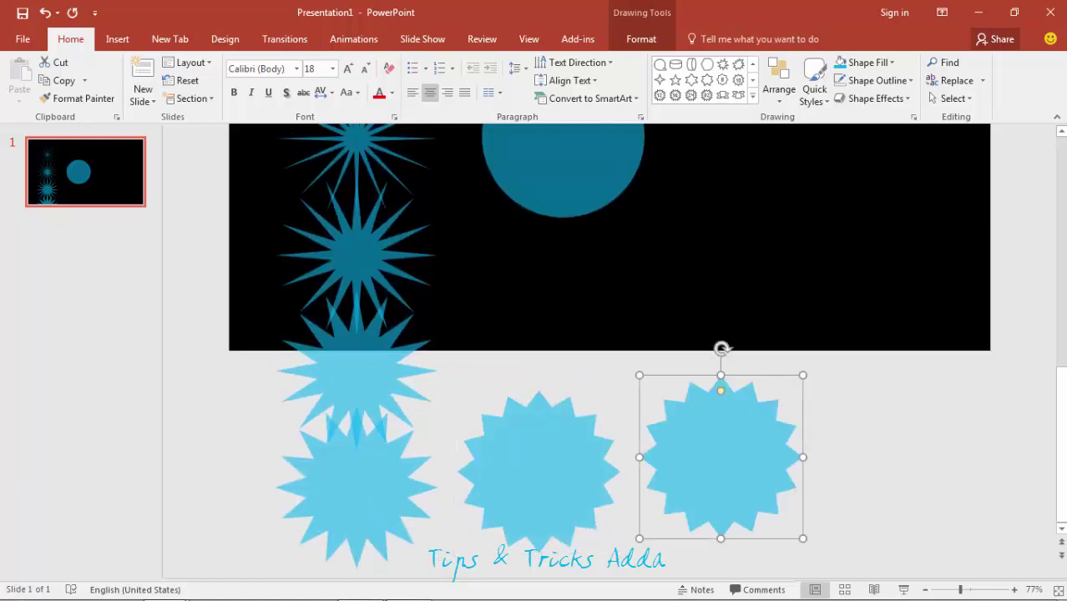
pyautogui.moveTo(720, 391); pyautogui.dragTo(721, 382)
pyautogui.press('Escape')
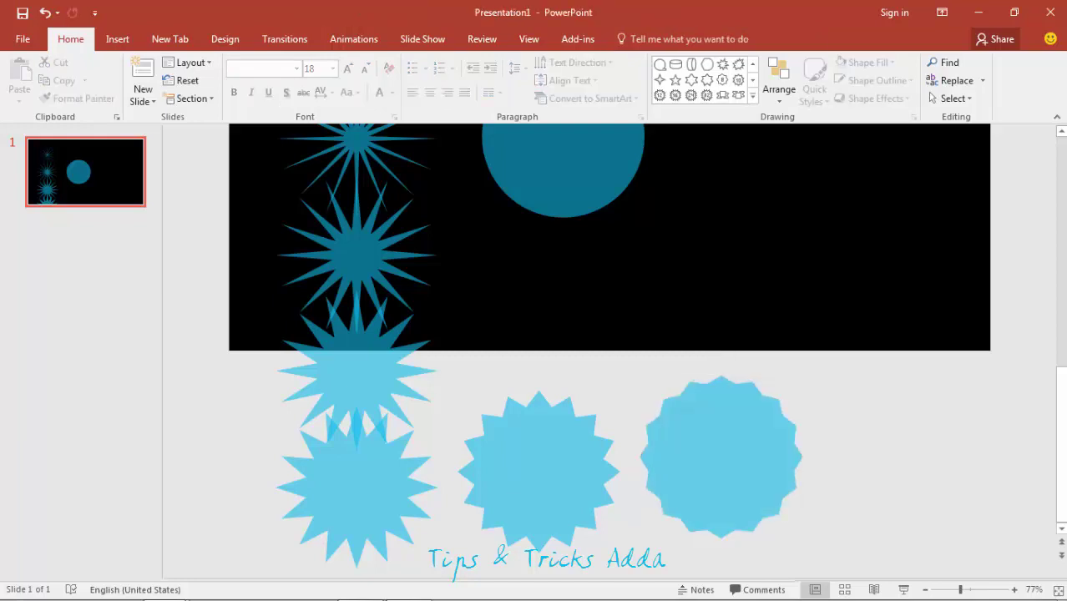
# Select all seven 16-point stars and add the Appear entrance animation to them
pyautogui.scroll(-2, 609, 349)
pyautogui.click(423, 203)
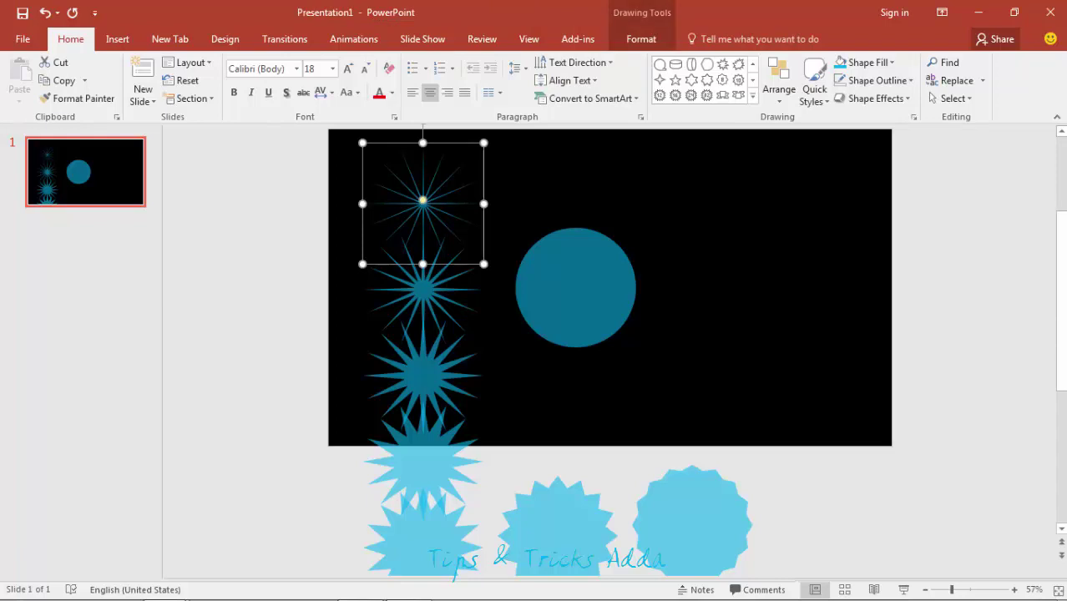
pyautogui.keyDown('shift'); pyautogui.click(422, 290); pyautogui.keyUp('shift')
pyautogui.keyDown('shift'); pyautogui.click(422, 375); pyautogui.keyUp('shift')
pyautogui.keyDown('shift'); pyautogui.click(422, 461); pyautogui.keyUp('shift')
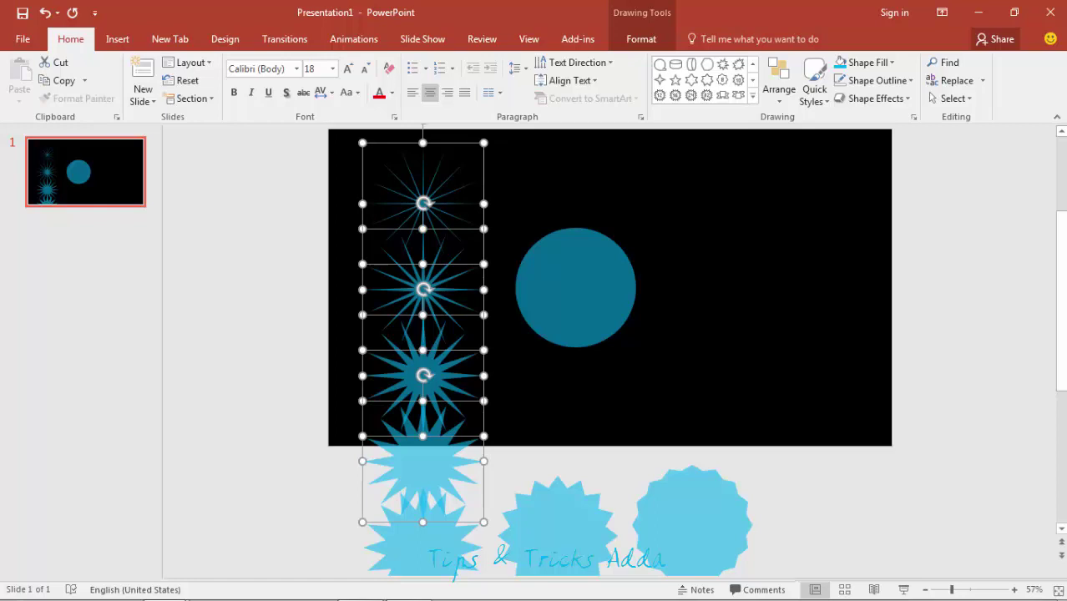
pyautogui.keyDown('shift'); pyautogui.click(422, 546); pyautogui.keyUp('shift')
pyautogui.keyDown('shift'); pyautogui.click(558, 534); pyautogui.keyUp('shift')
pyautogui.keyDown('shift'); pyautogui.click(692, 524); pyautogui.keyUp('shift')
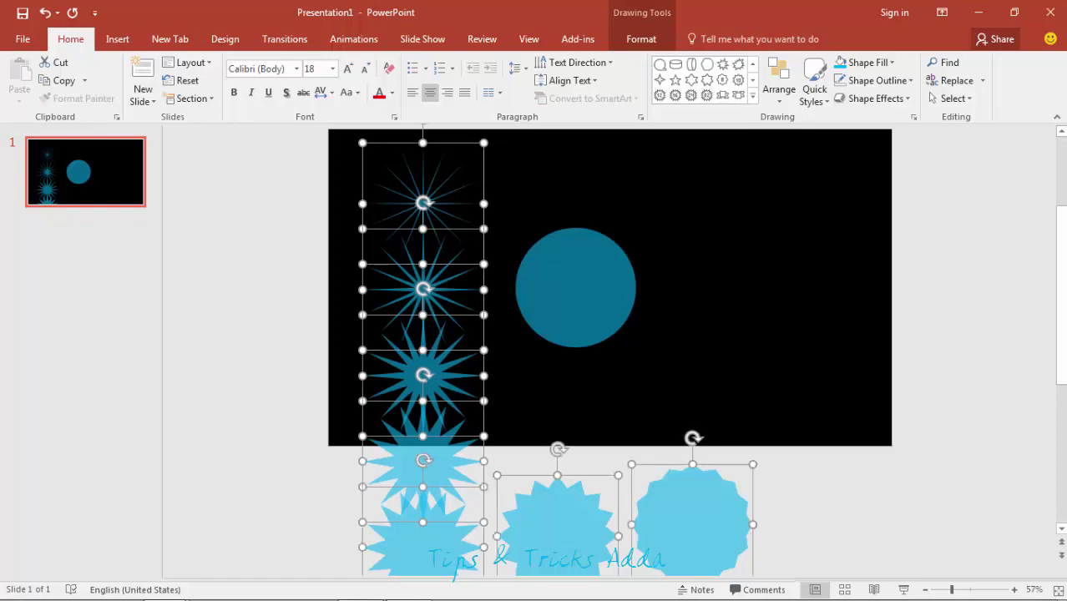
pyautogui.click(353, 38)
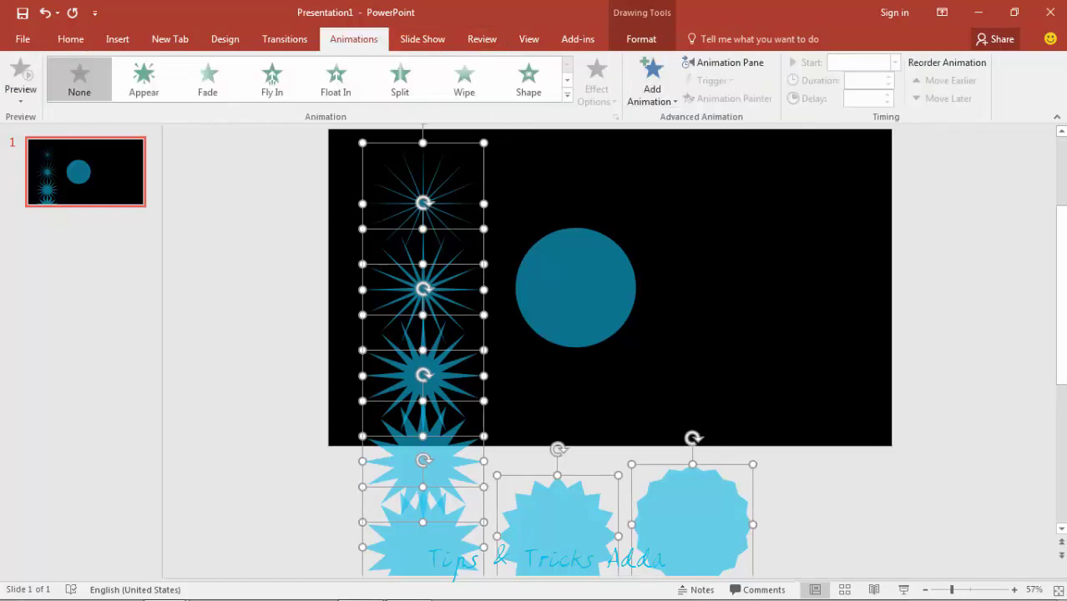
pyautogui.click(652, 84)
pyautogui.click(659, 149)
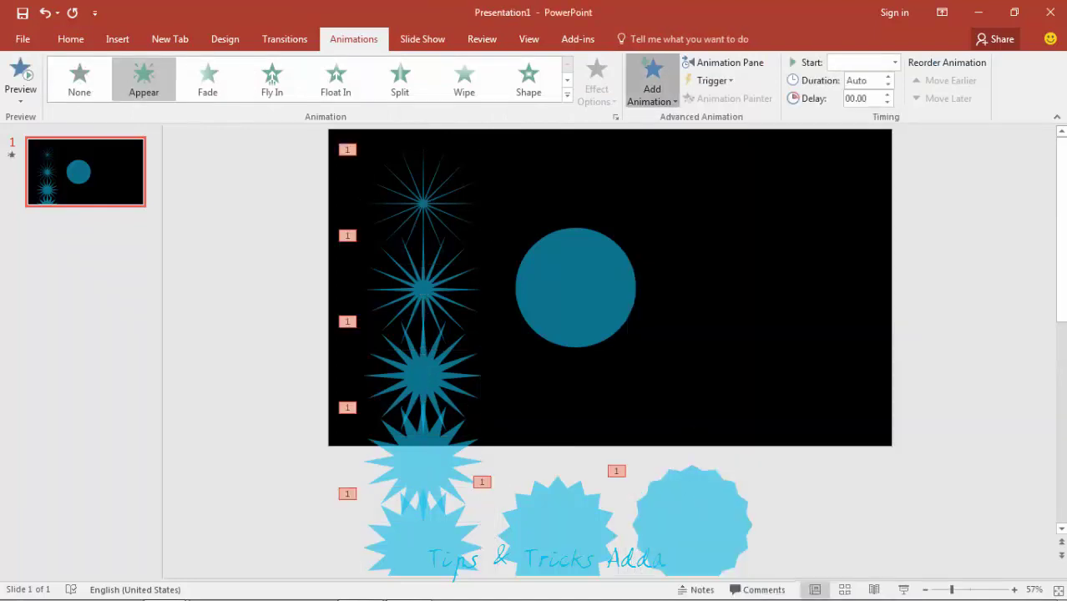
# Add the Disappear exit animation to all seven stars as a second effect
pyautogui.click(652, 83)
pyautogui.scroll(-3, 659, 334)
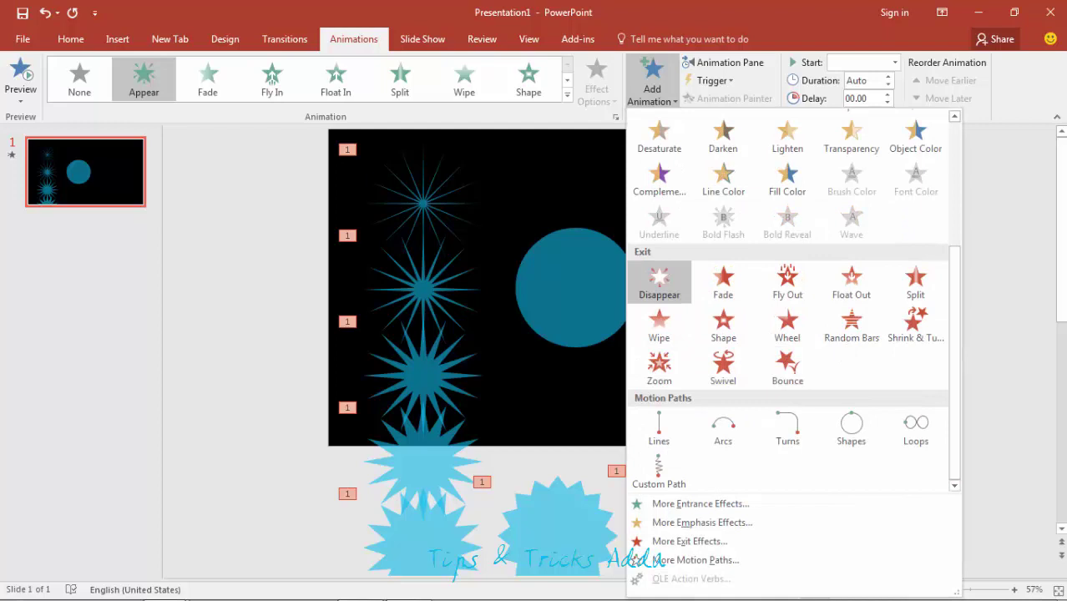
pyautogui.click(657, 275)
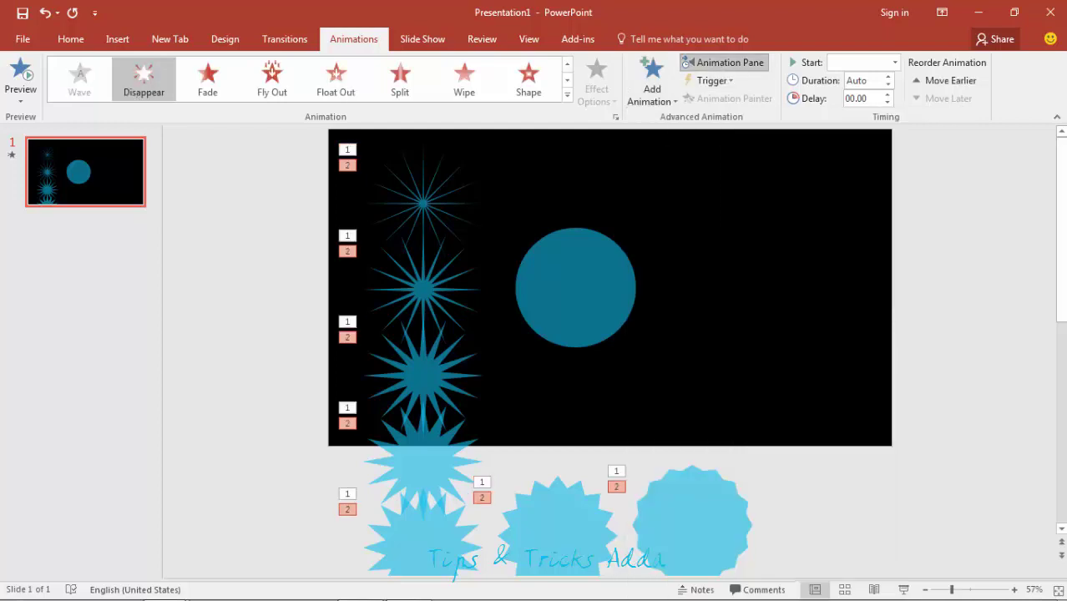
# Reorder the slide's animations so that each star's Disappear effect directly follows its own Appear effect
pyautogui.click(723, 62)
pyautogui.click(864, 313)
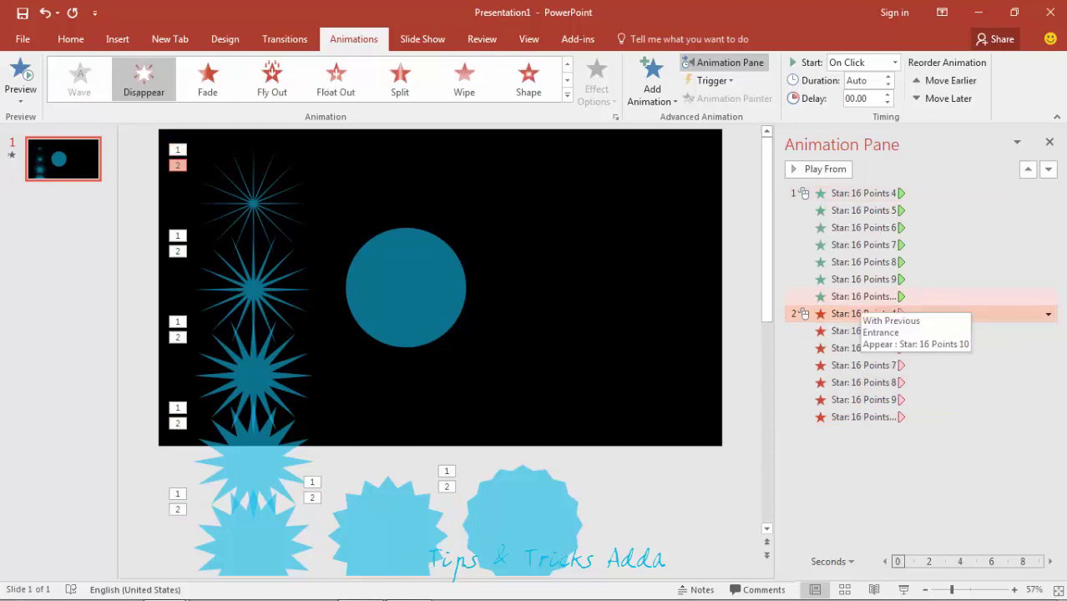
pyautogui.click(863, 193)
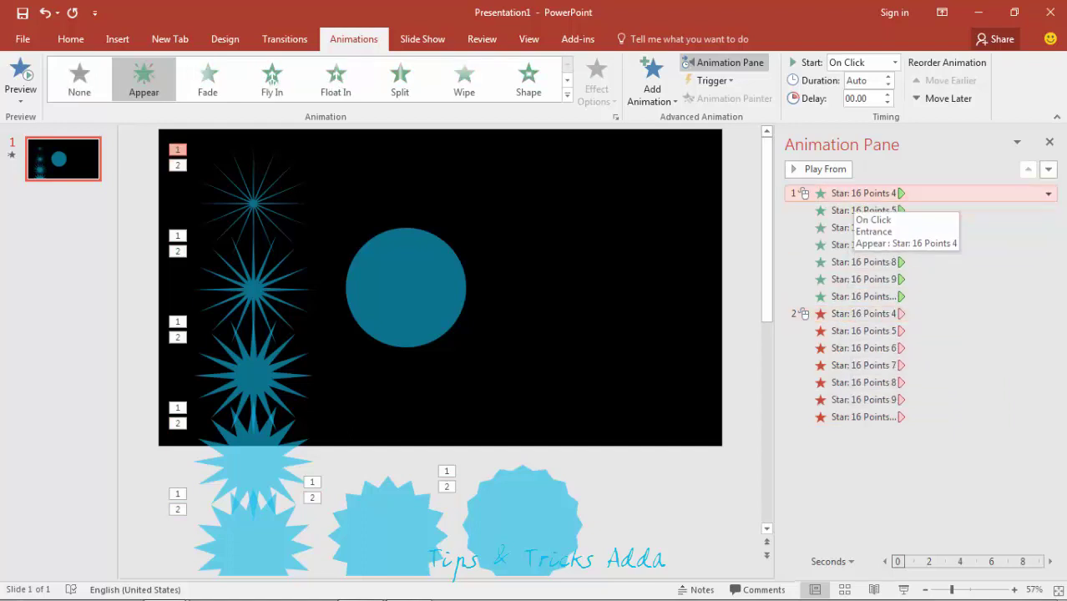
pyautogui.click(863, 313)
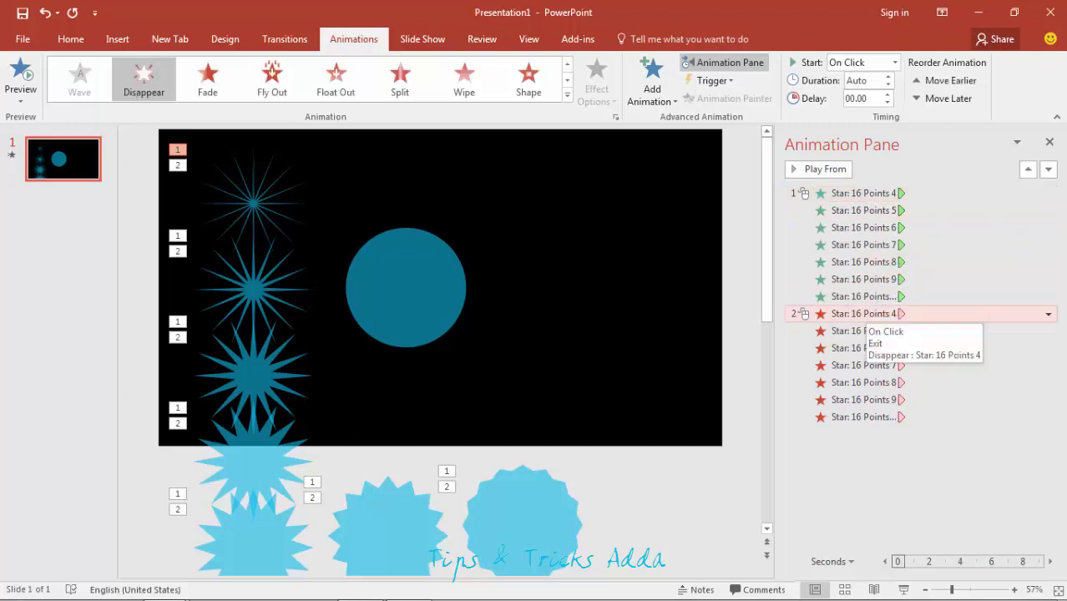
pyautogui.moveTo(863, 314); pyautogui.dragTo(863, 205)
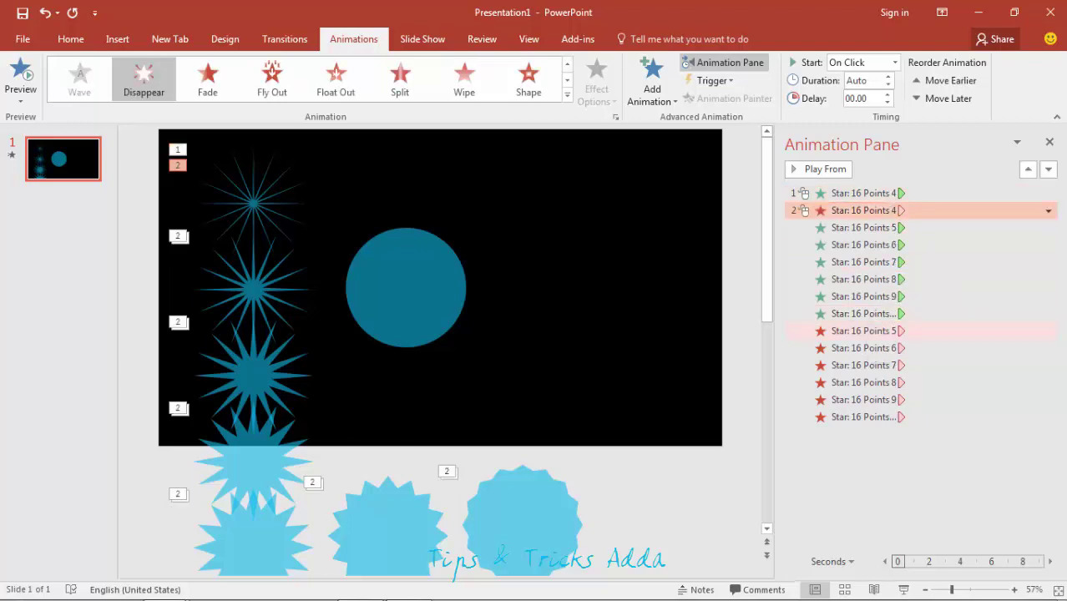
pyautogui.moveTo(863, 331); pyautogui.dragTo(863, 271)
pyautogui.moveTo(863, 364); pyautogui.dragTo(863, 340)
pyautogui.click(863, 399)
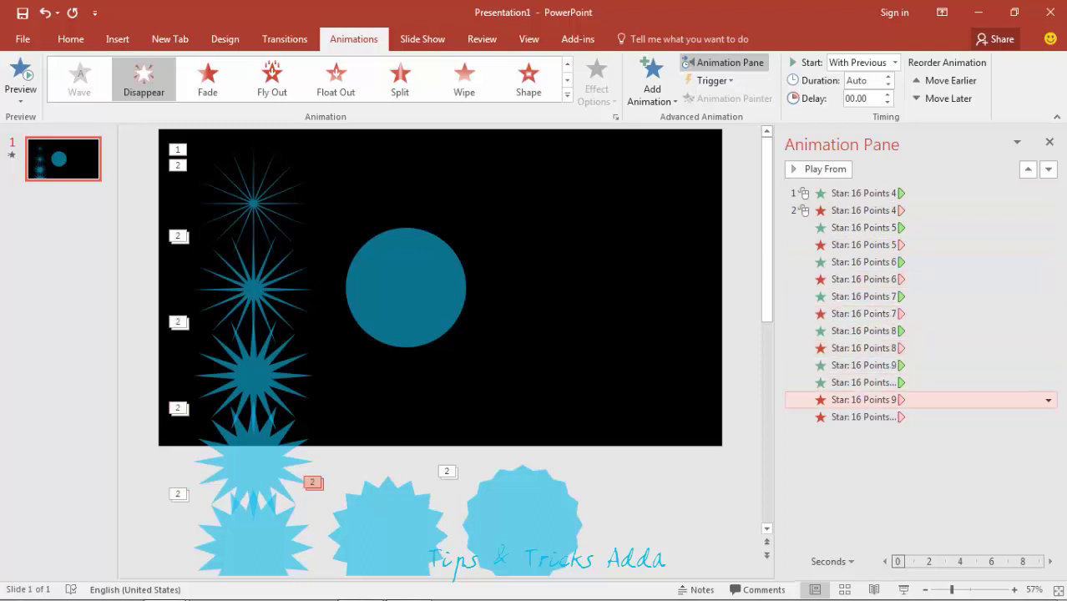
pyautogui.moveTo(863, 399); pyautogui.dragTo(863, 375)
pyautogui.click(885, 480)
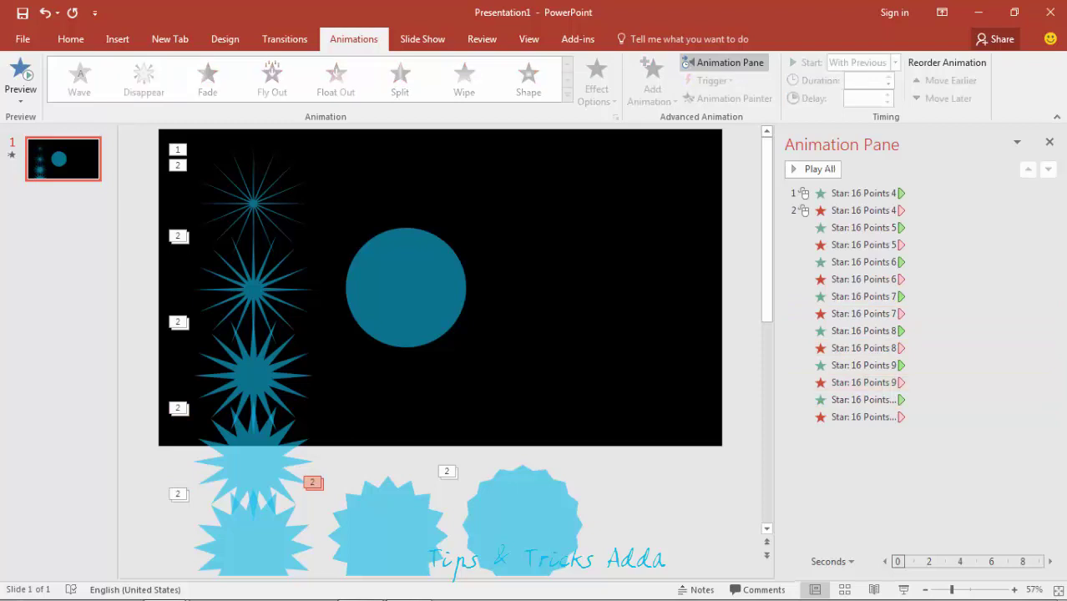
# Set all the star animations to start After Previous with a duration of 0.01 seconds
pyautogui.click(863, 296)
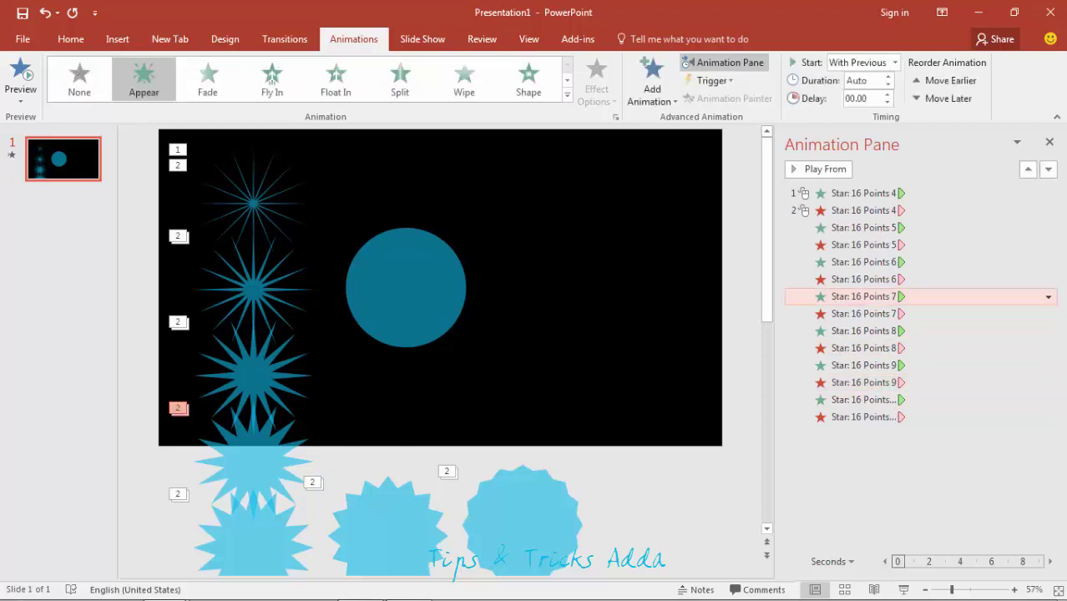
pyautogui.hotkey('ctrl', 'a')
pyautogui.click(1049, 297)
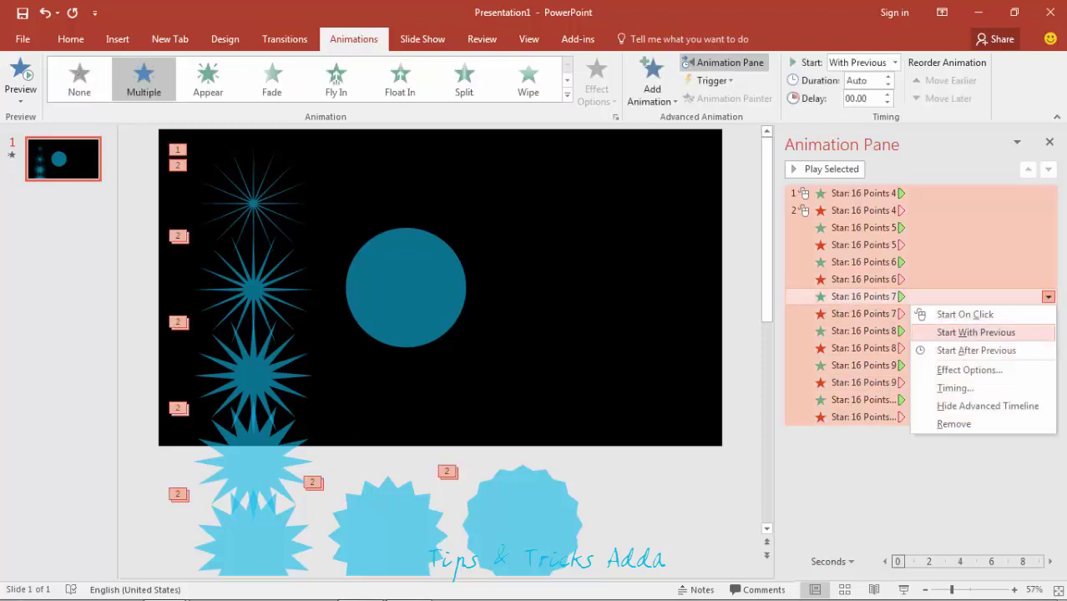
pyautogui.click(975, 351)
pyautogui.click(860, 80)
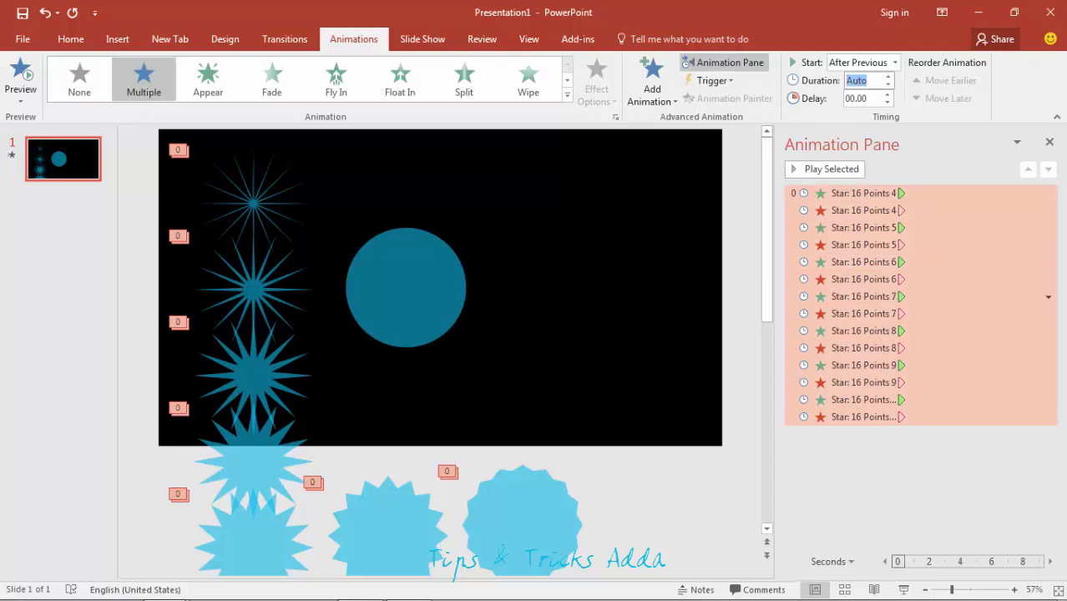
pyautogui.write('.01')
pyautogui.press('Return')
pyautogui.click(918, 484)
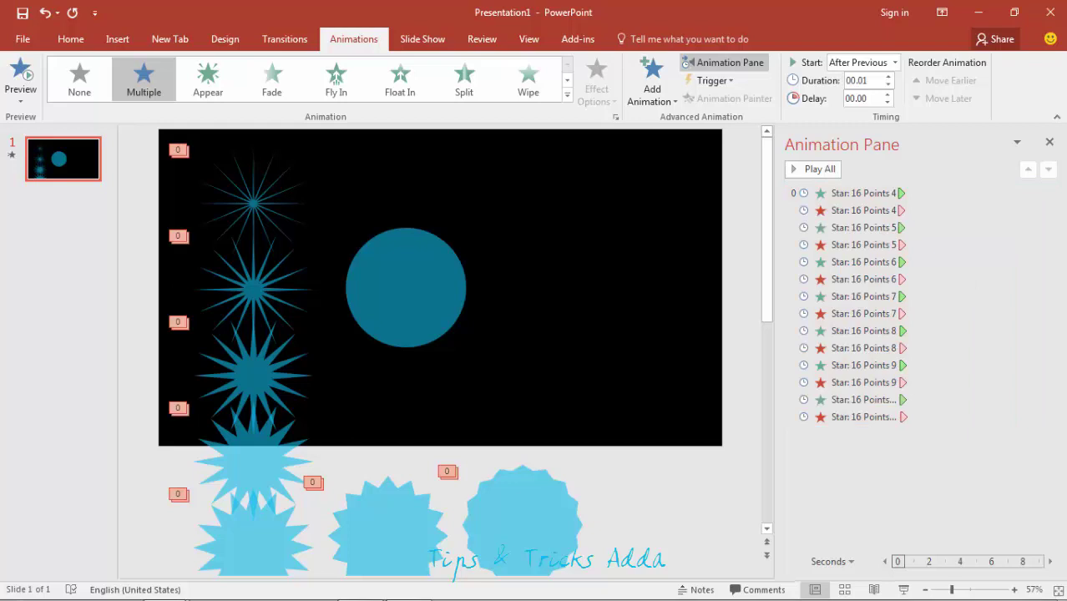
# Stack all seven stars exactly over the circle, in order from the thinnest rays to the nearly round star
pyautogui.moveTo(253, 203); pyautogui.dragTo(405, 281)
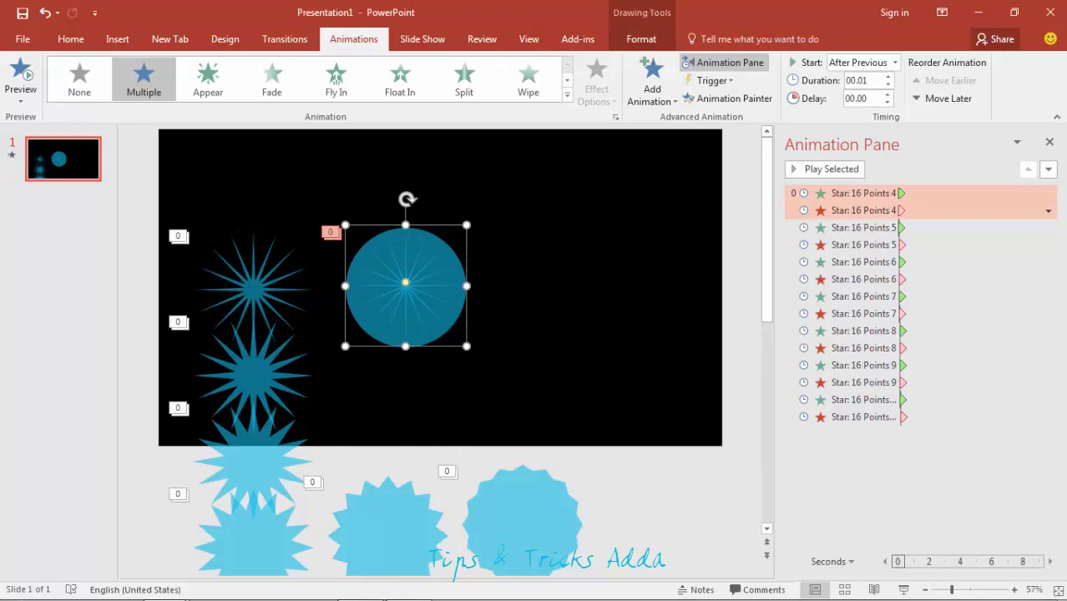
pyautogui.hotkey('ctrl', 'Down')
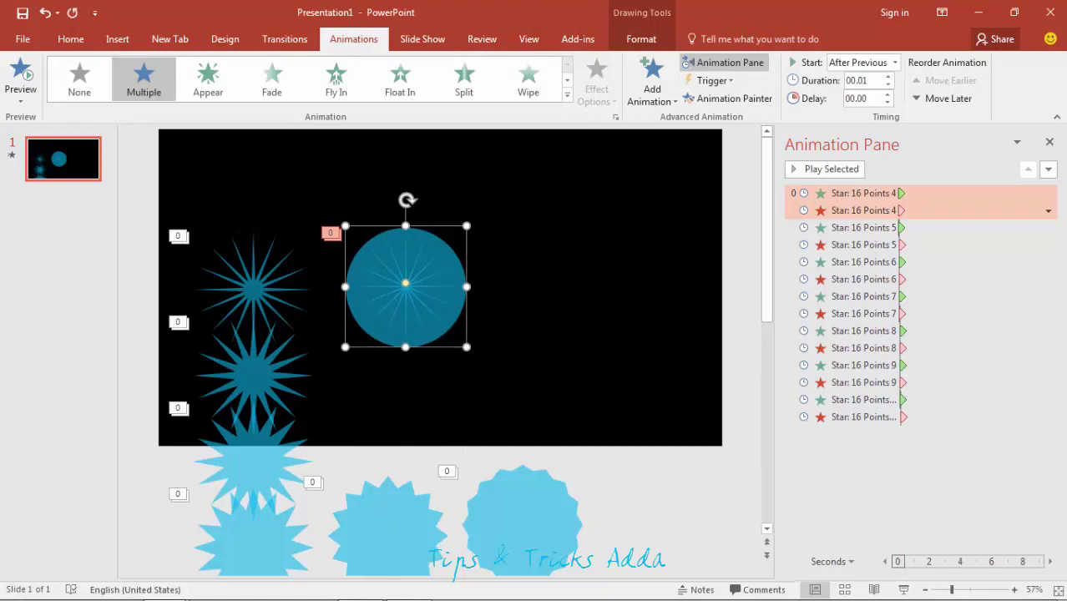
pyautogui.moveTo(253, 289); pyautogui.dragTo(406, 286)
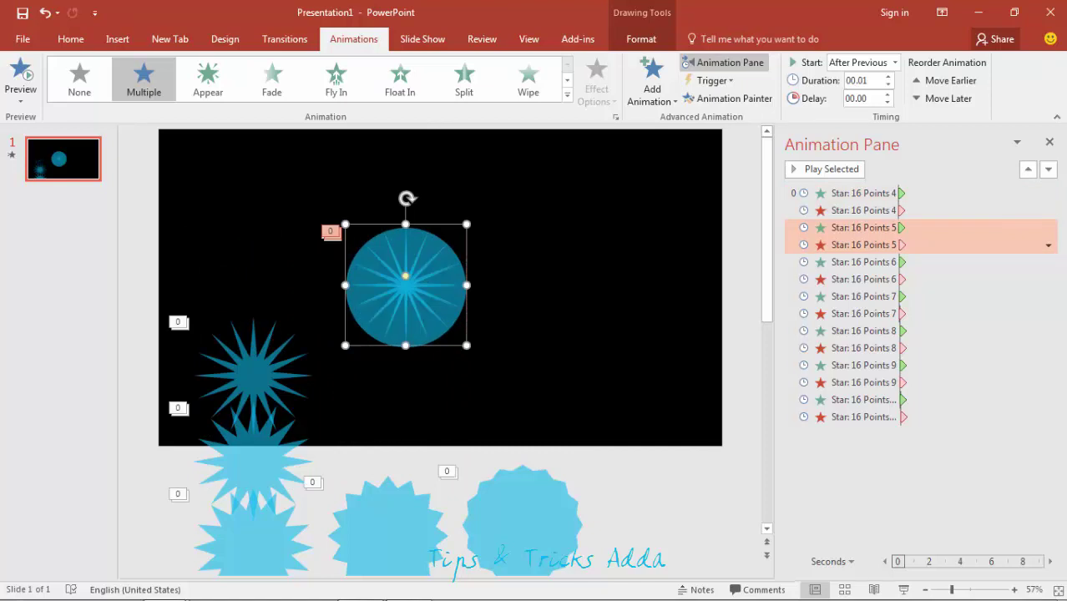
pyautogui.hotkey('ctrl', 'z')
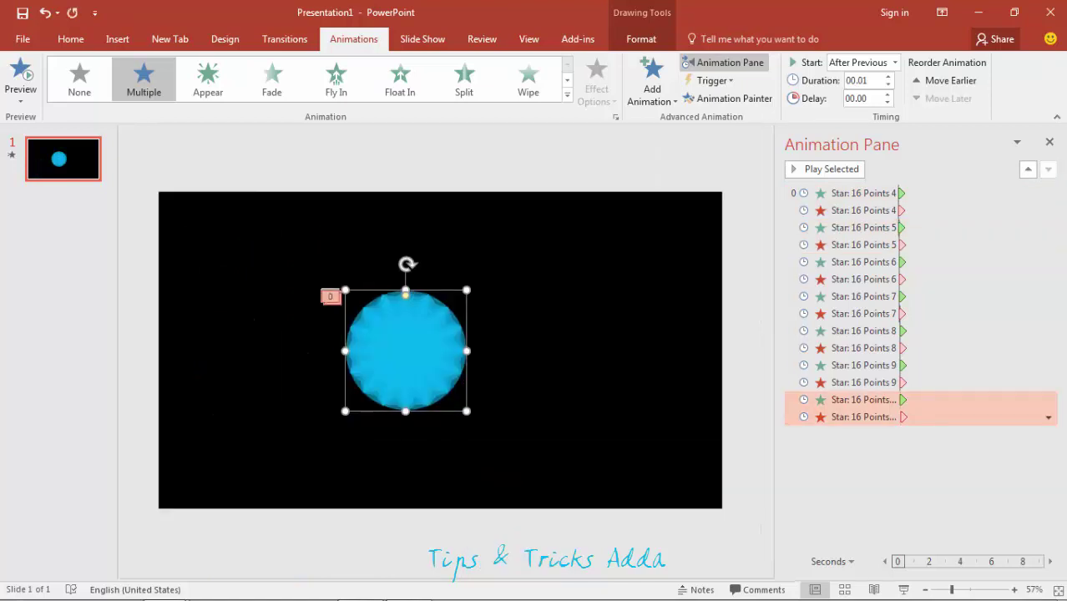
pyautogui.click(479, 412)
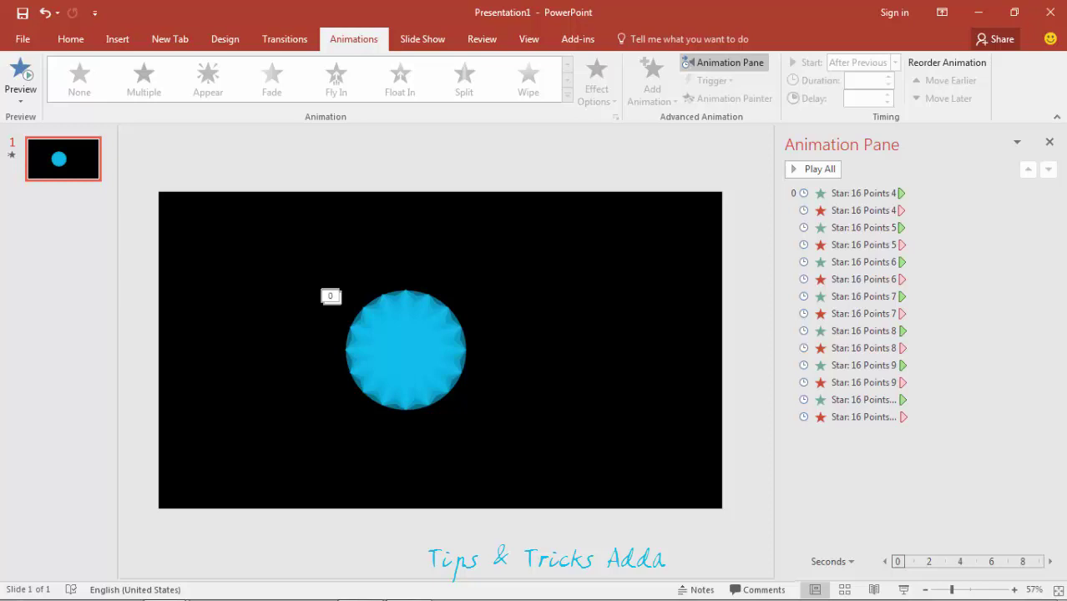
# Set the fill transparency of the topmost, nearly round star to 66%
pyautogui.hotkey('ctrl', 'z')
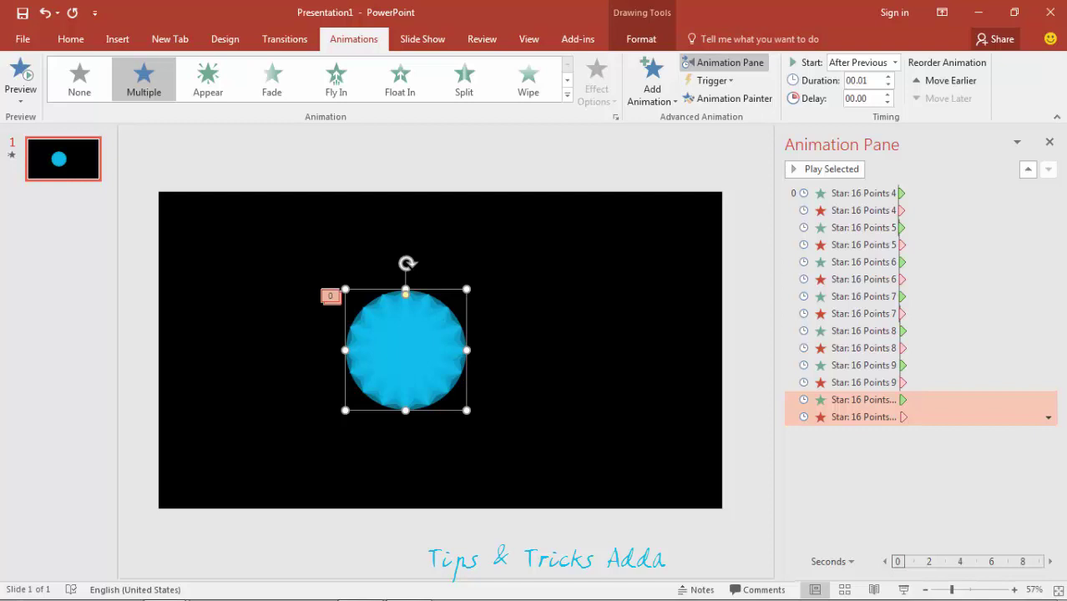
pyautogui.rightClick(404, 332)
pyautogui.click(455, 317)
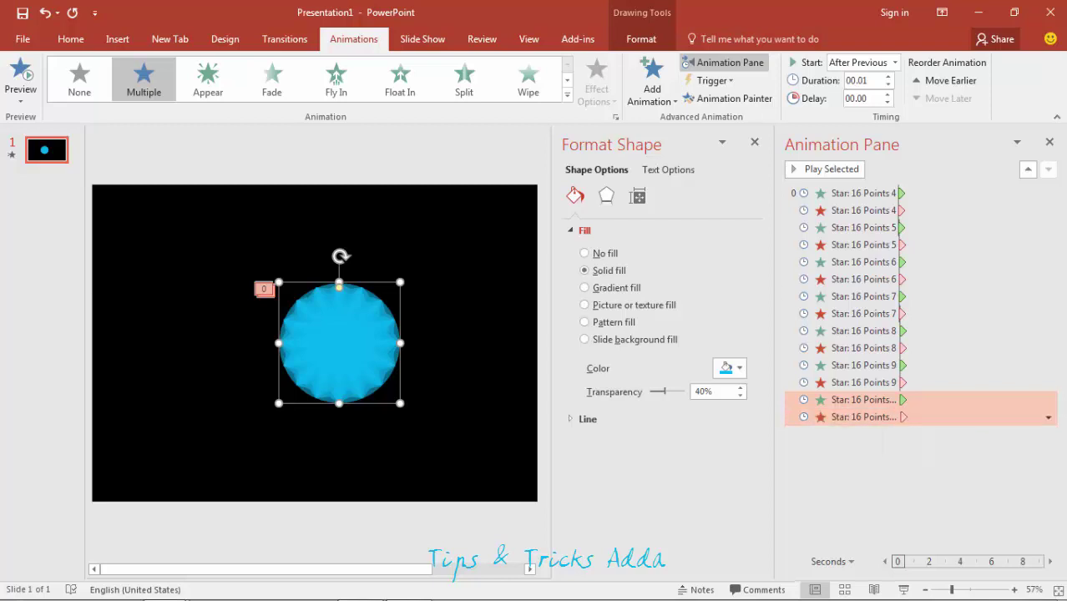
pyautogui.moveTo(663, 391); pyautogui.dragTo(672, 391)
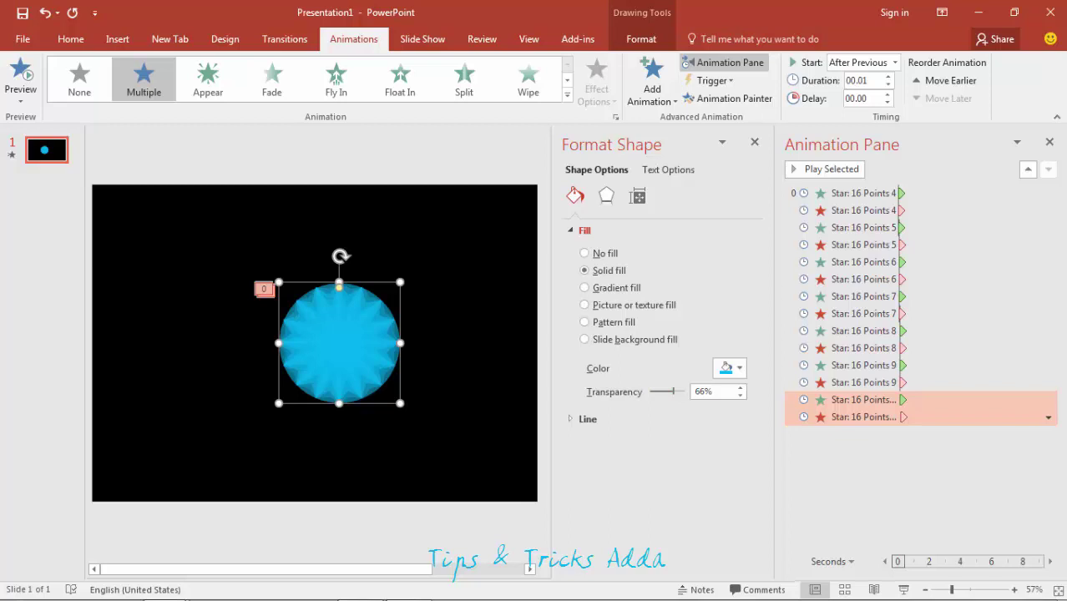
# Lower the fill transparency of the two thinnest-rayed stars in the stack and close the shape formatting
pyautogui.hotkey('ctrl', 'z')
pyautogui.press('Tab')
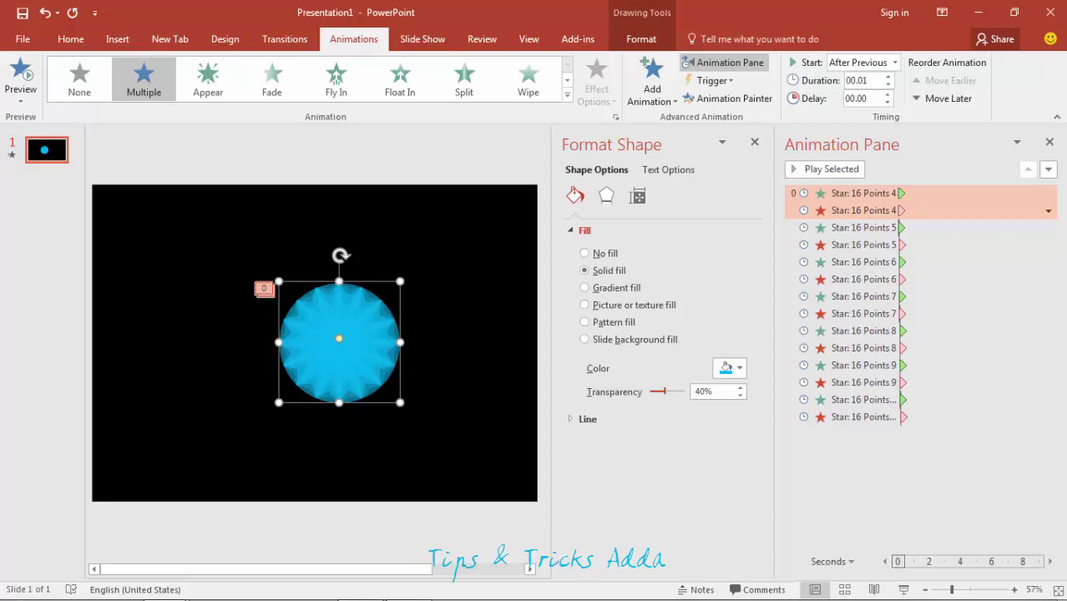
pyautogui.moveTo(664, 392); pyautogui.dragTo(657, 391)
pyautogui.press('Tab')
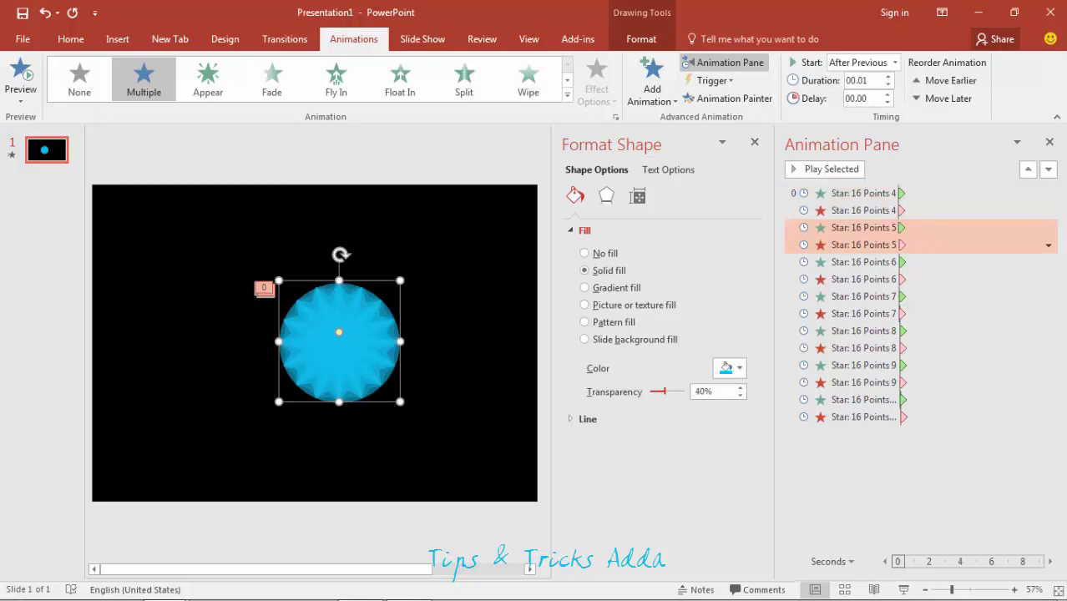
pyautogui.moveTo(662, 391); pyautogui.dragTo(657, 392)
pyautogui.click(339, 342)
pyautogui.click(755, 142)
pyautogui.click(743, 219)
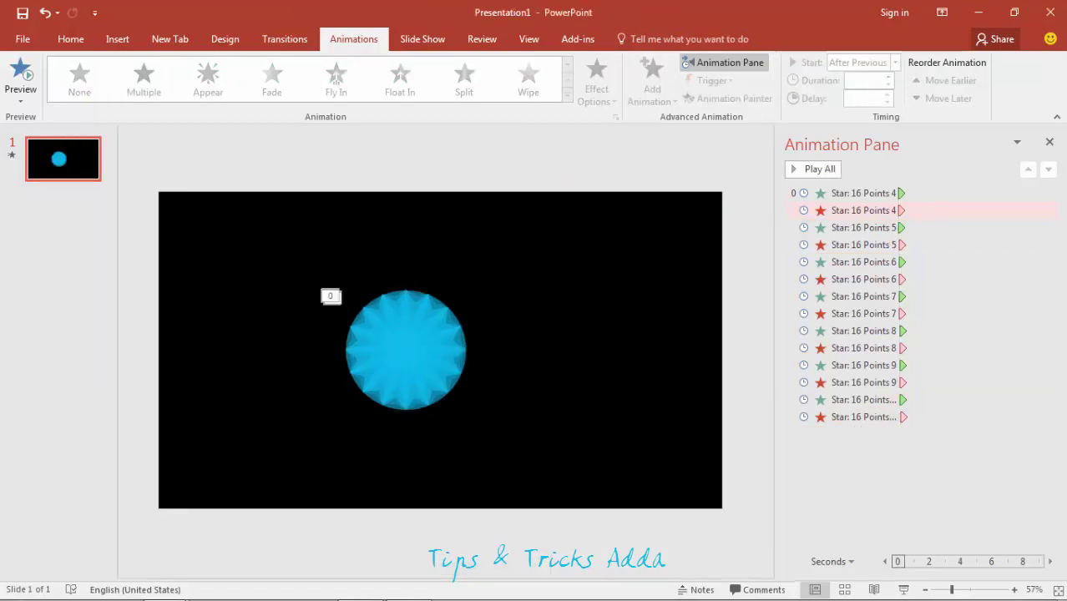
# Add an Appear entrance animation to the circle and all stacked stars, starting With Previous
pyautogui.click(864, 280)
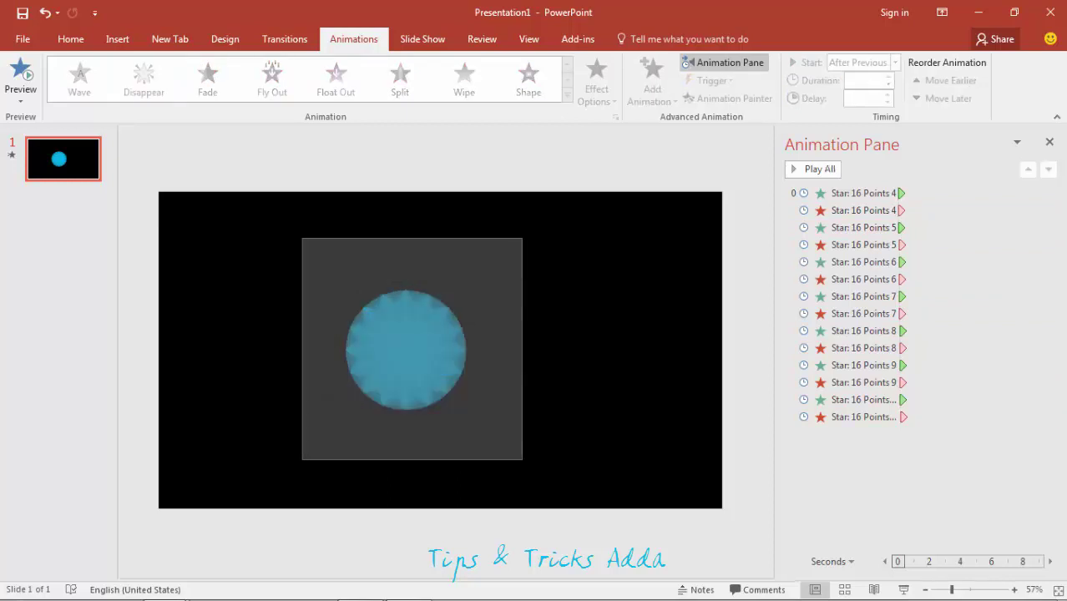
pyautogui.hotkey('ctrl', 'a')
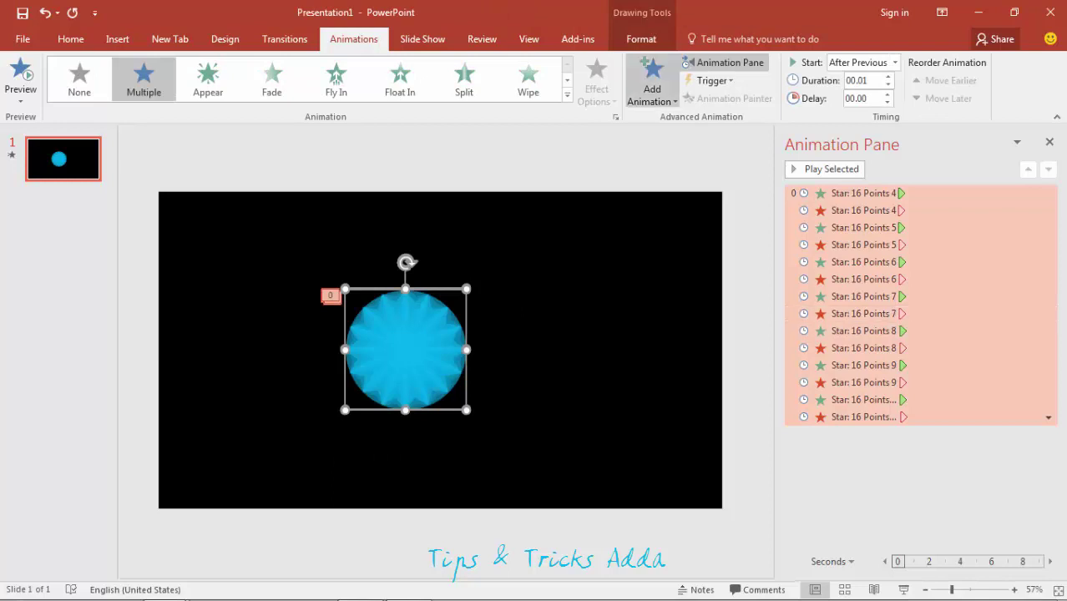
pyautogui.click(652, 79)
pyautogui.click(655, 143)
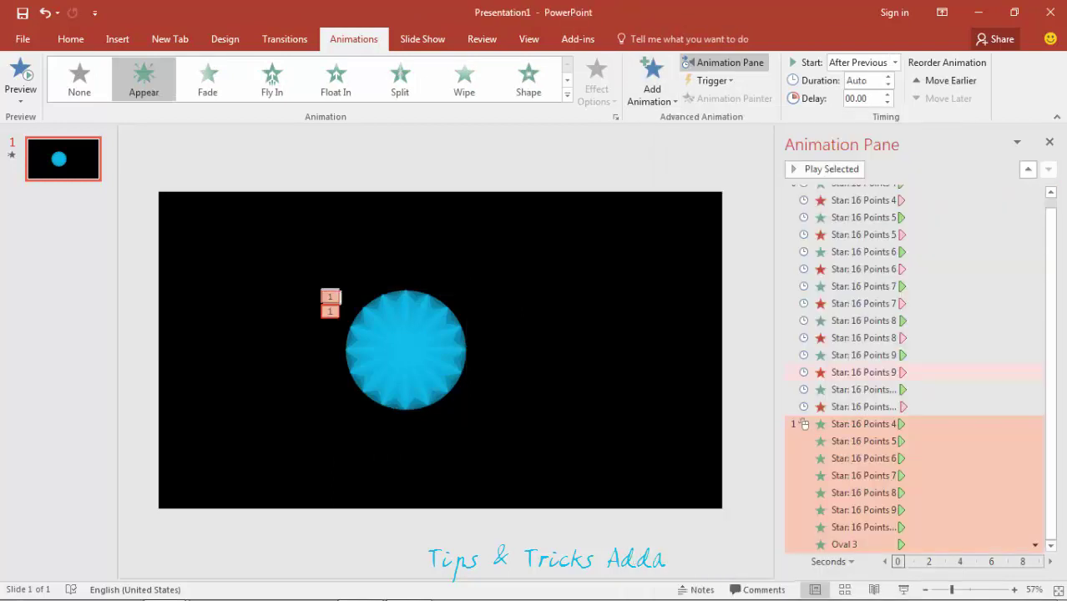
pyautogui.click(1034, 424)
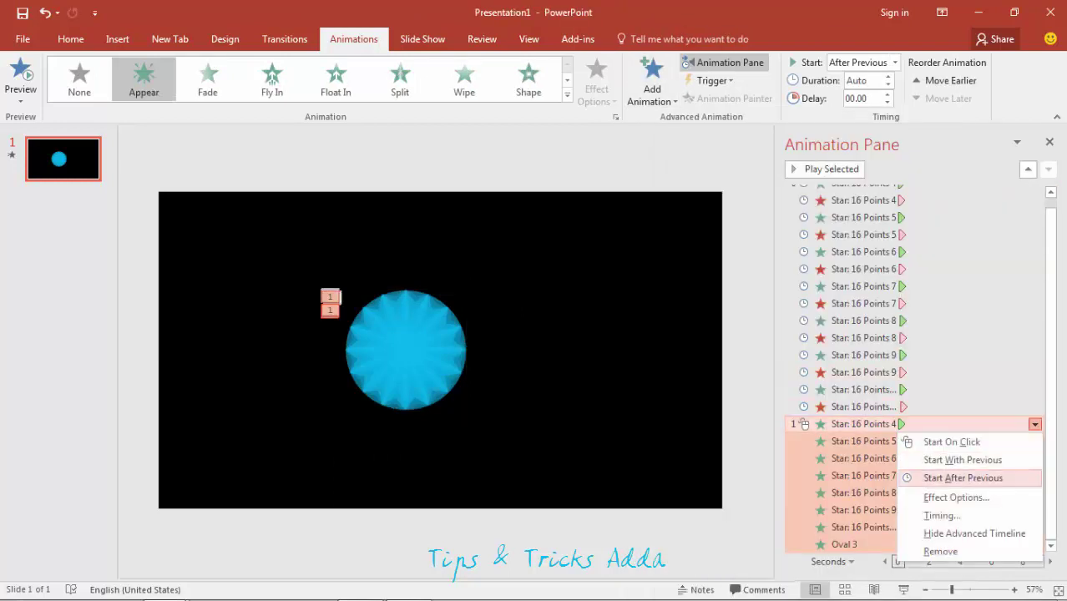
pyautogui.click(962, 460)
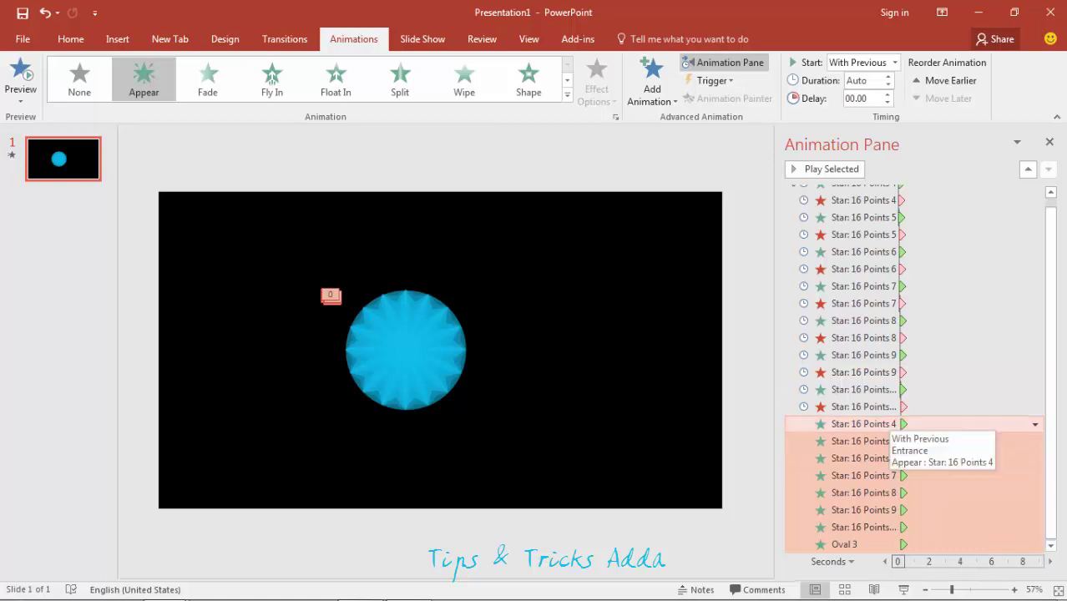
# Start the first of the newly added Appear animations After Previous and the remaining ones, down to the oval, With Previous
pyautogui.click(885, 424)
pyautogui.click(1034, 424)
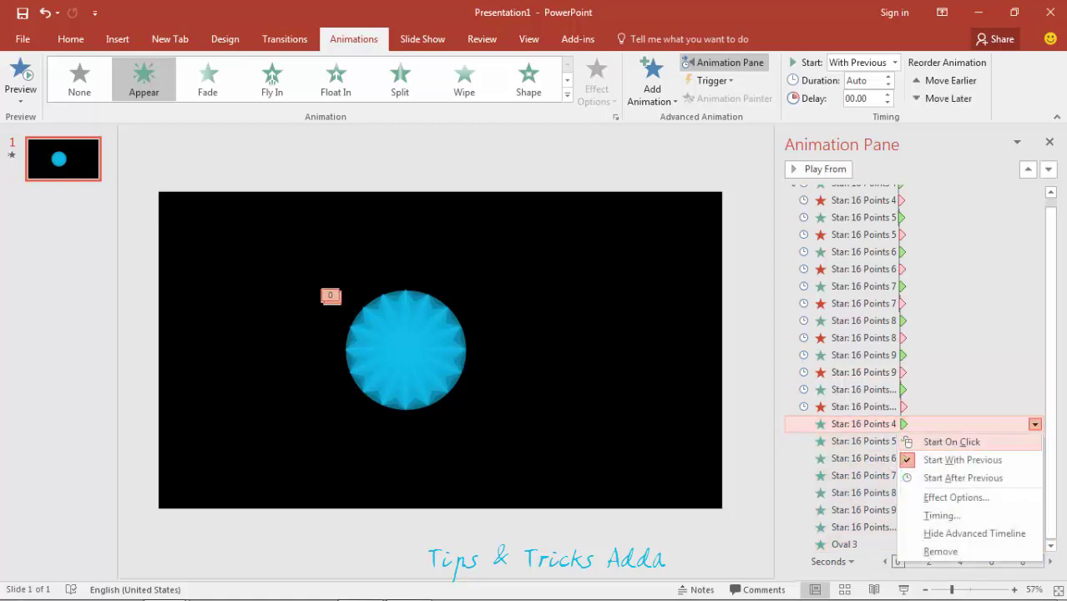
pyautogui.click(962, 478)
pyautogui.click(860, 441)
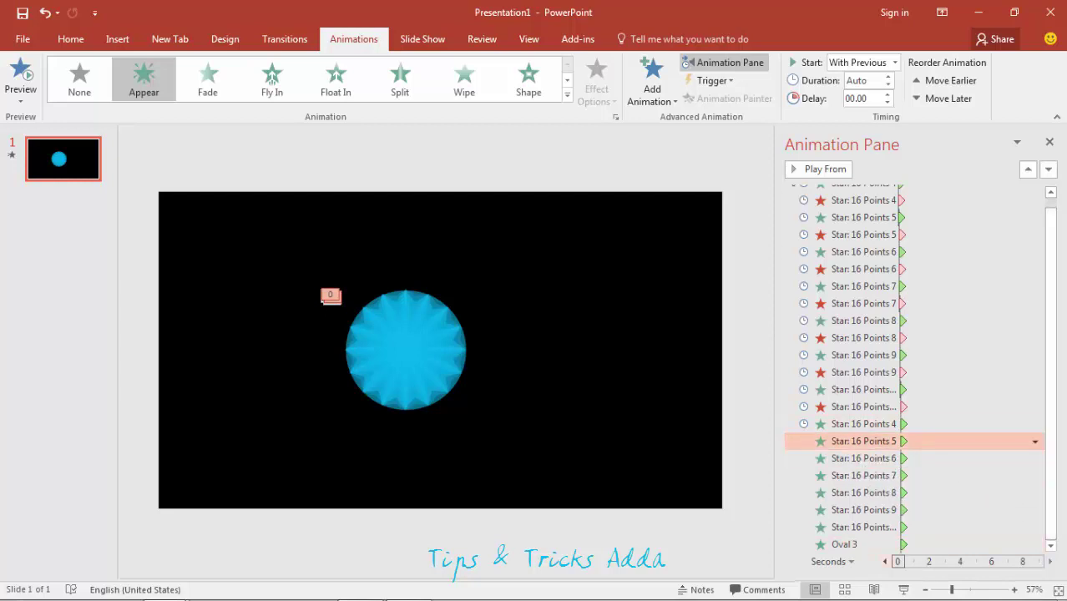
pyautogui.keyDown('shift'); pyautogui.click(843, 544); pyautogui.keyUp('shift')
pyautogui.click(1035, 458)
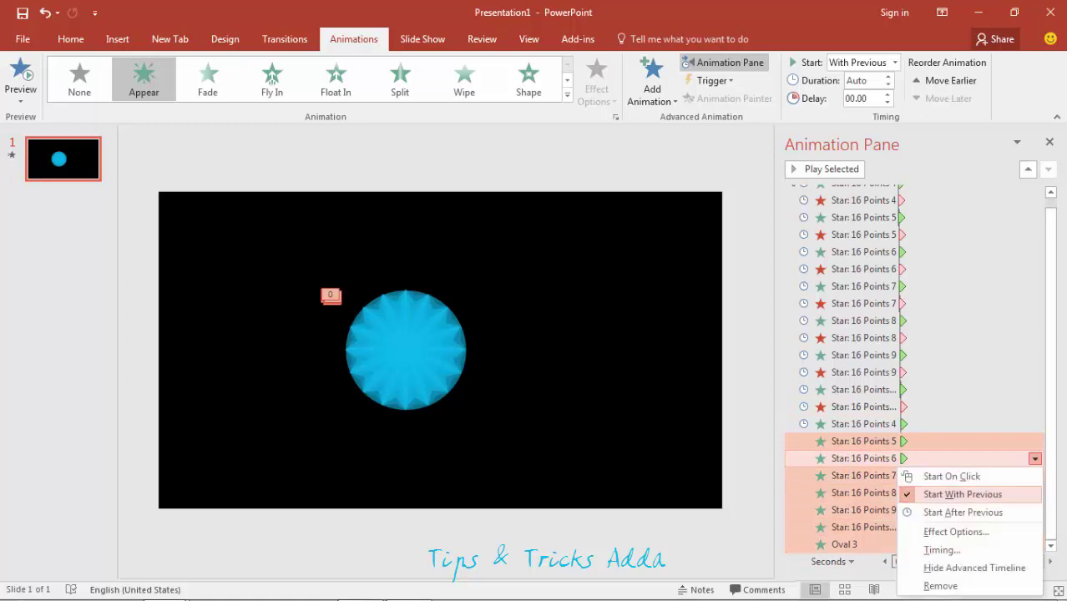
pyautogui.click(968, 493)
pyautogui.click(634, 417)
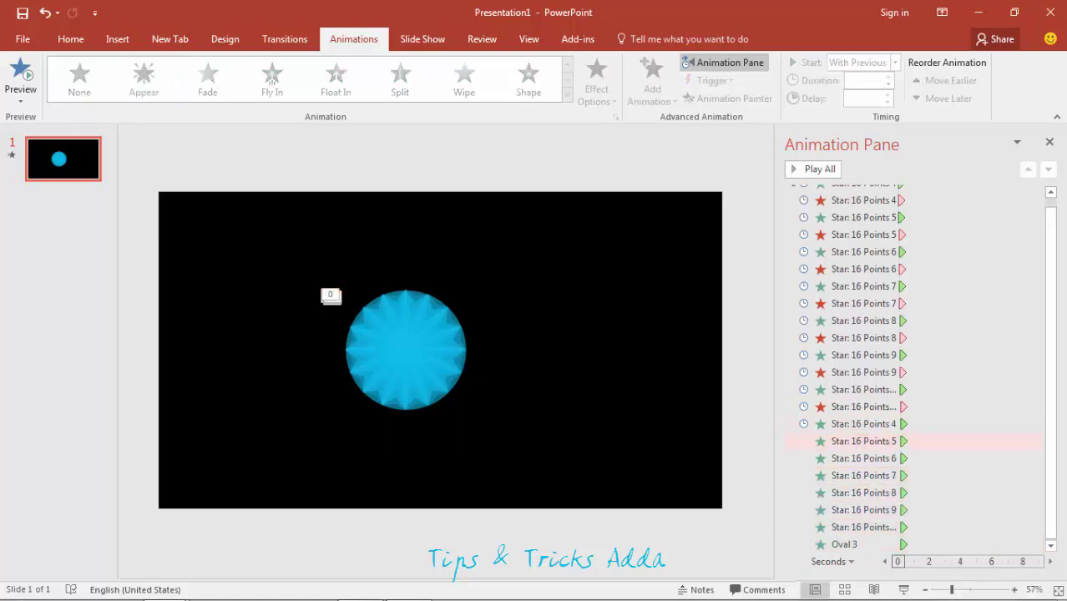
# Add a Spin emphasis animation to the circle and all the stacked stars
pyautogui.moveTo(282, 226); pyautogui.dragTo(534, 446)
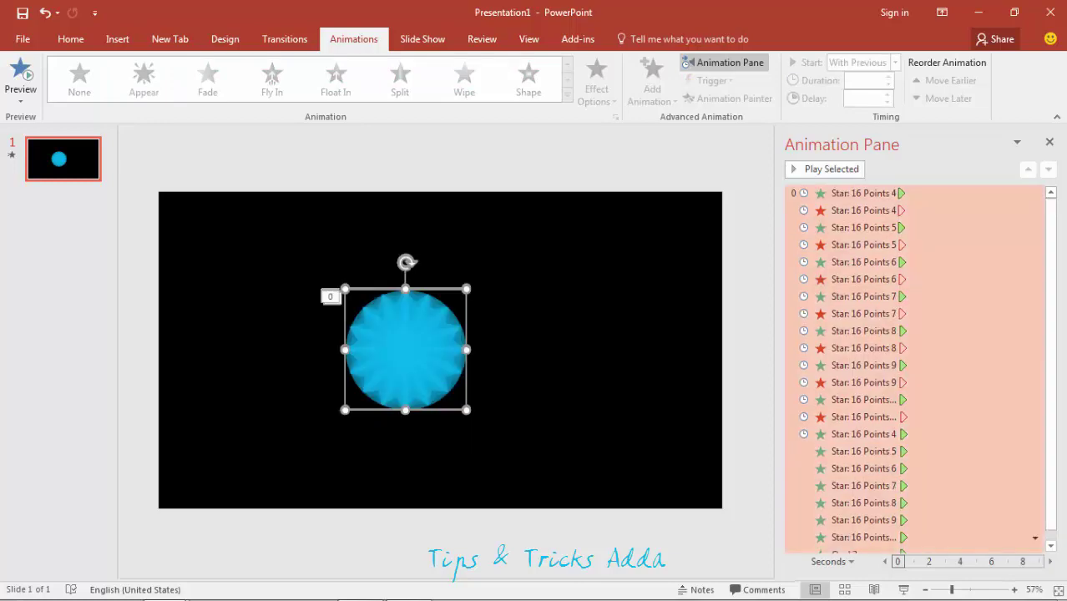
pyautogui.click(652, 80)
pyautogui.scroll(-3, 787, 318)
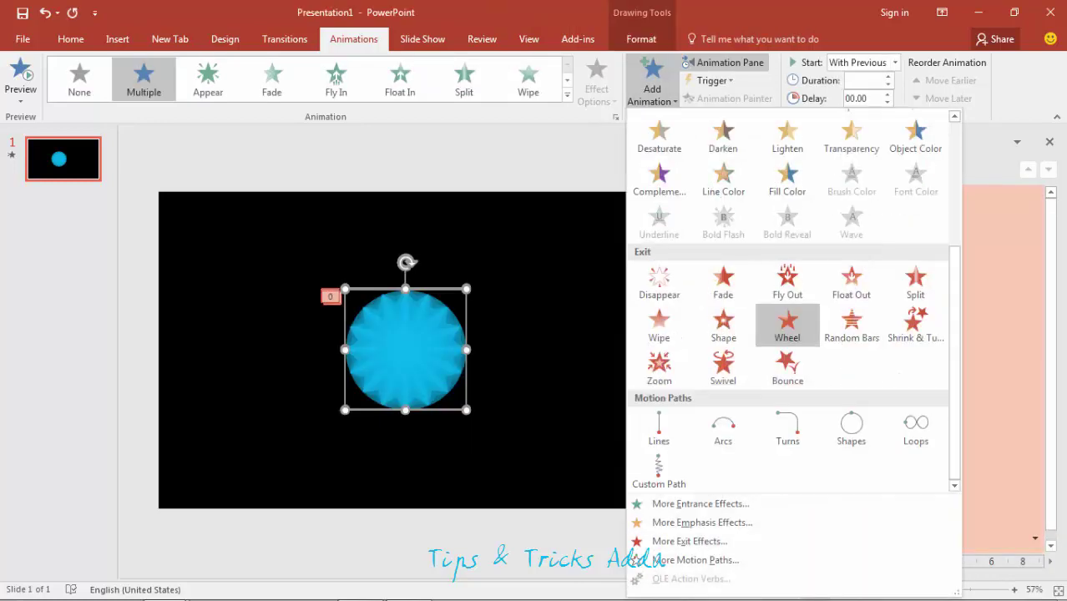
pyautogui.scroll(3, 786, 317)
pyautogui.click(851, 157)
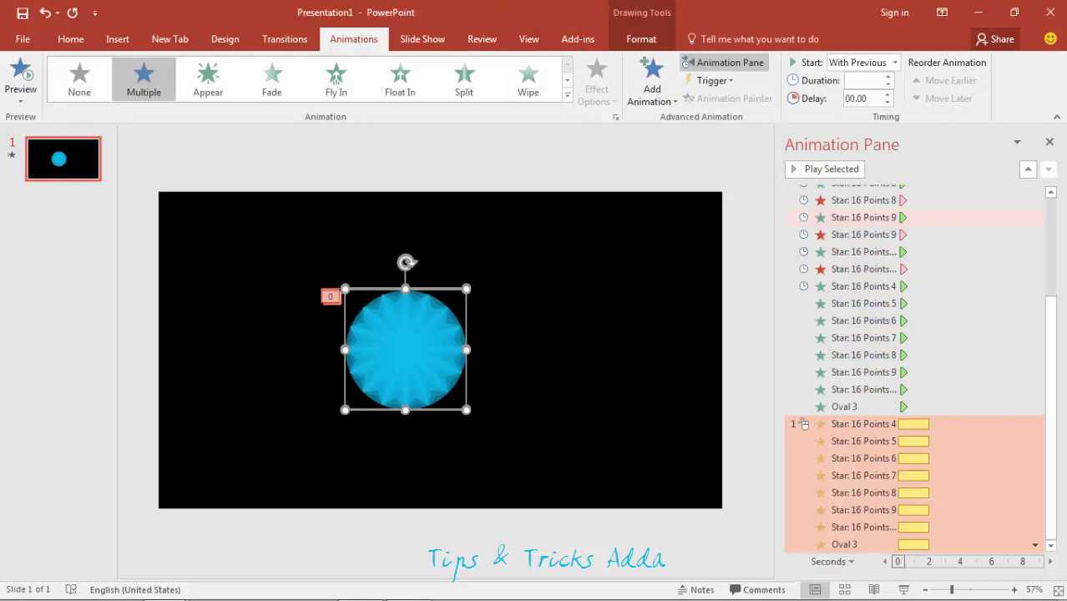
# Start the first star's Spin After Previous and give all the Spin animations a delay of 0.25 seconds
pyautogui.click(864, 424)
pyautogui.click(1034, 424)
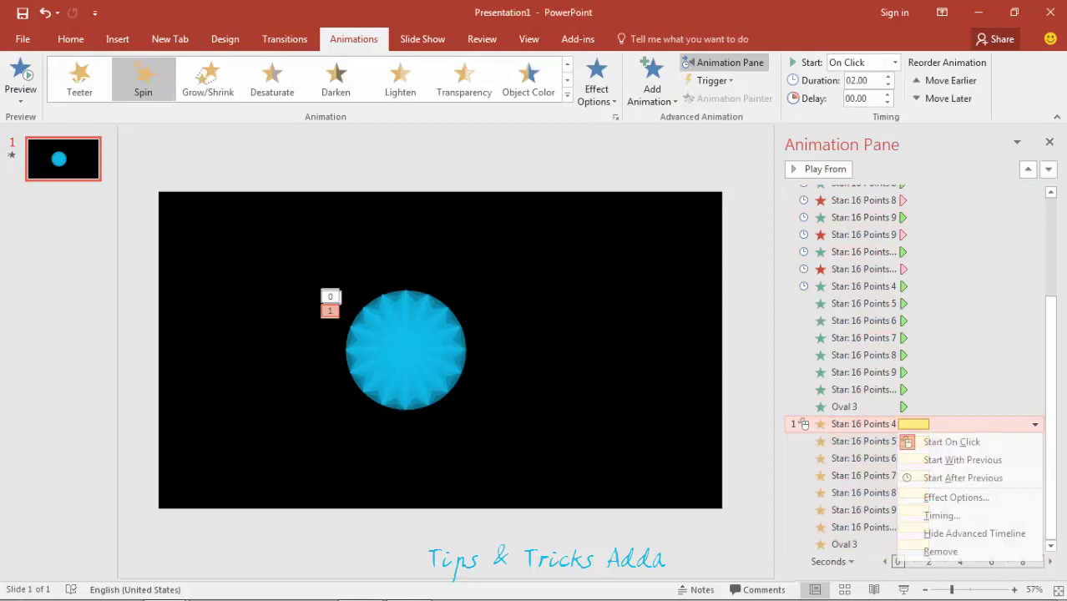
pyautogui.click(961, 478)
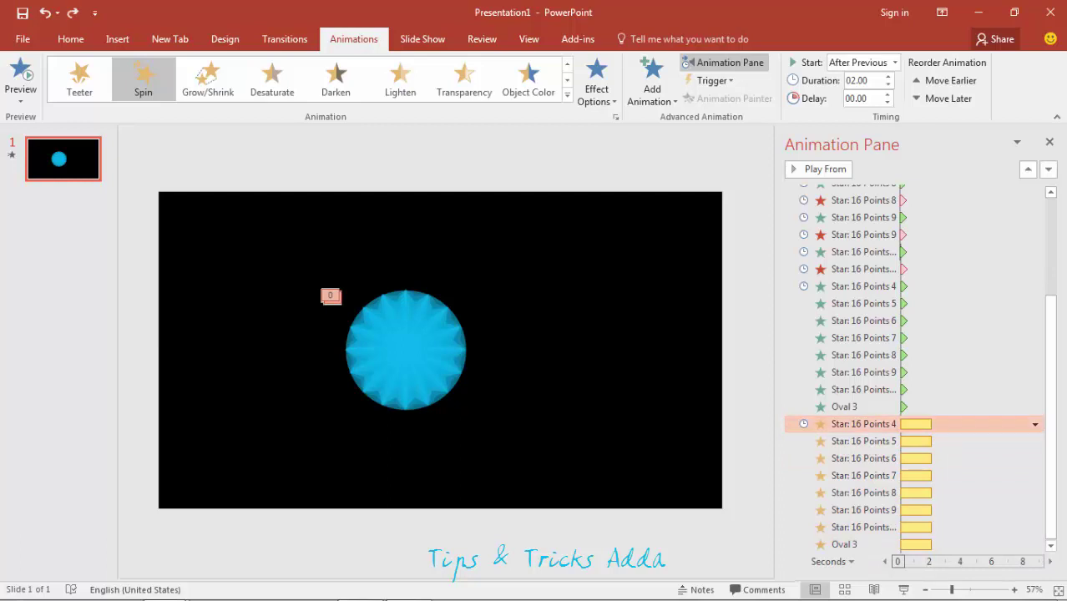
pyautogui.click(887, 95)
pyautogui.click(869, 440)
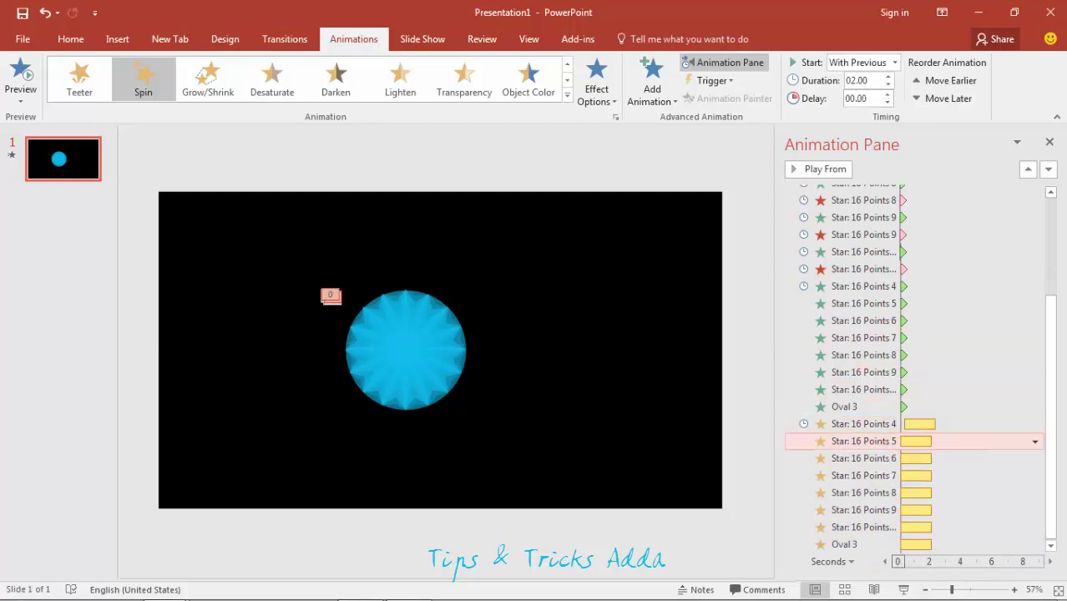
pyautogui.keyDown('shift'); pyautogui.click(865, 544); pyautogui.keyUp('shift')
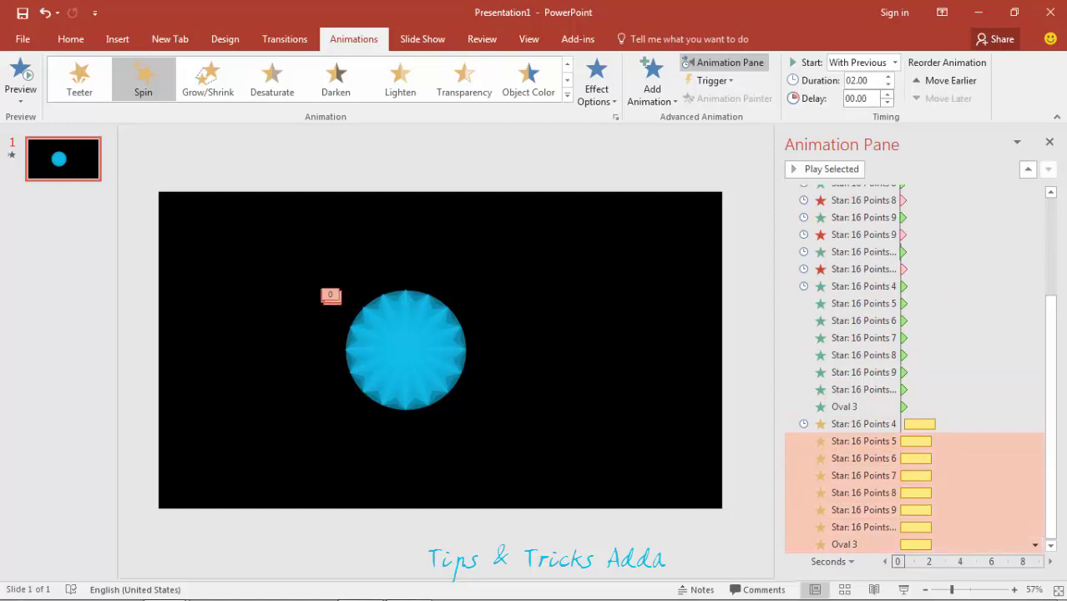
pyautogui.click(887, 96)
# Change the spin direction of every other star's Spin animation, beginning with the first star
pyautogui.click(863, 424)
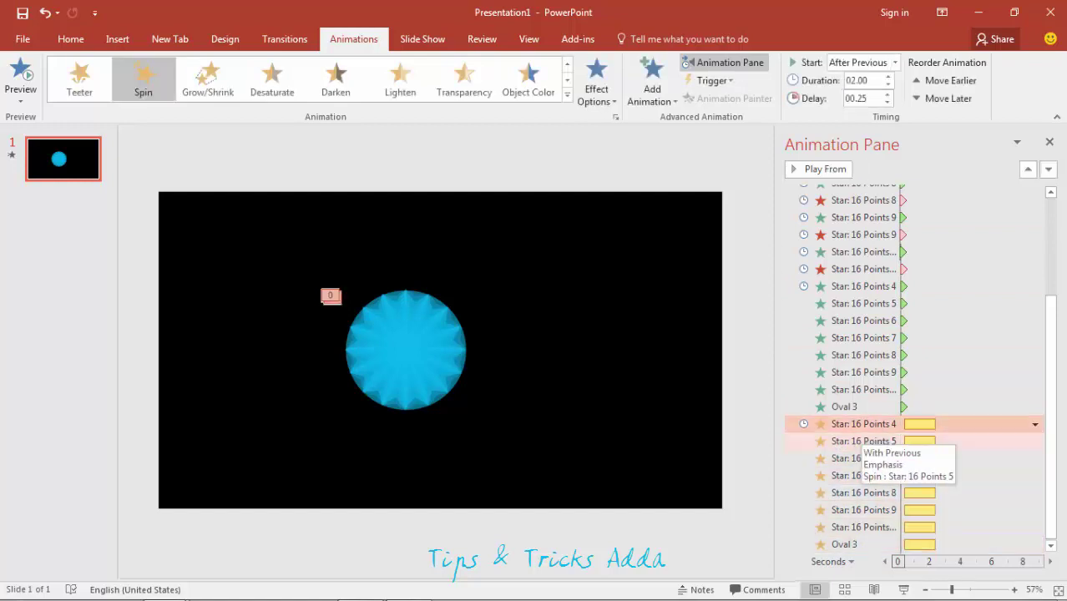
pyautogui.keyDown('ctrl'); pyautogui.click(863, 458); pyautogui.keyUp('ctrl')
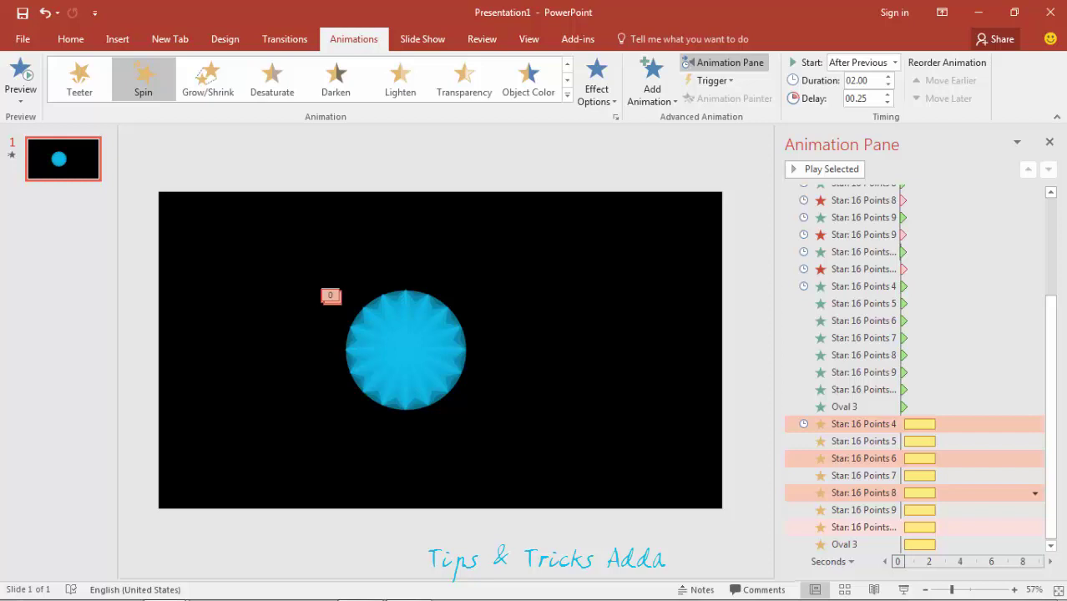
pyautogui.click(1035, 526)
pyautogui.click(1035, 526)
pyautogui.click(925, 453)
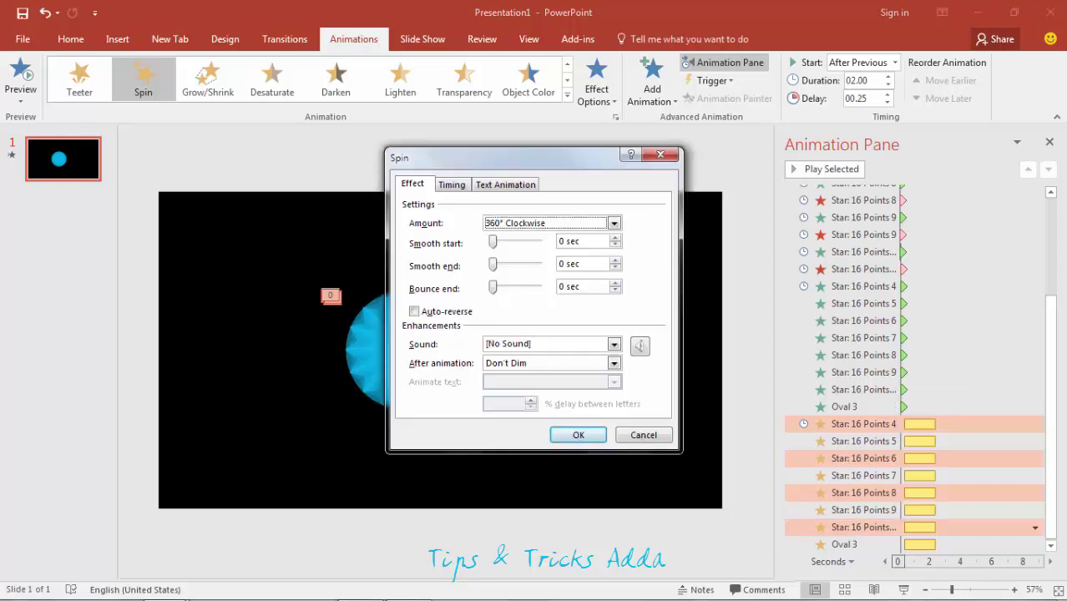
pyautogui.click(614, 223)
pyautogui.click(526, 350)
pyautogui.press('Return')
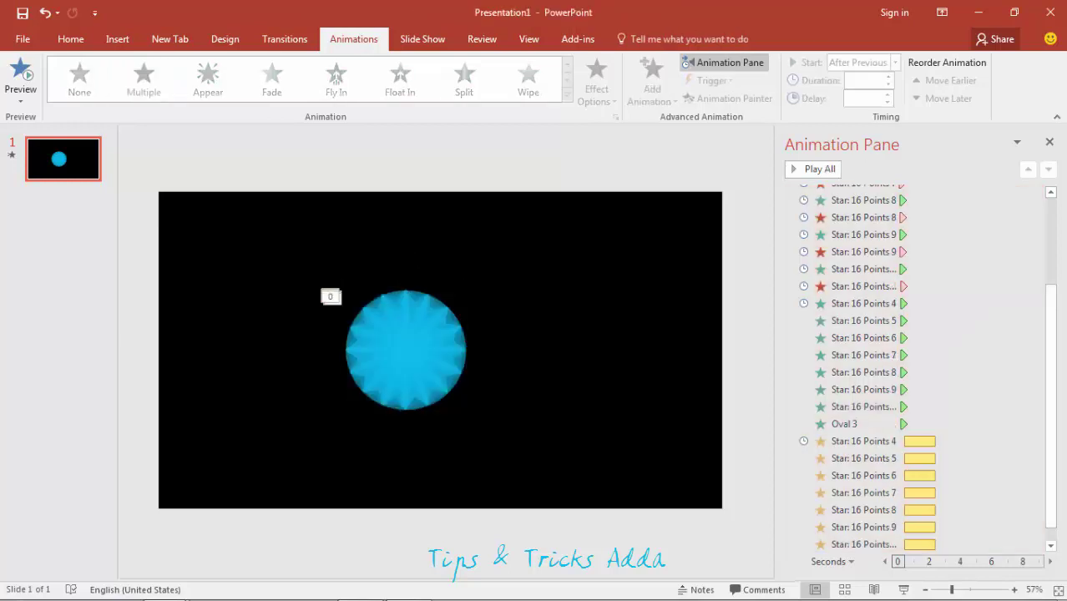
# Insert a text box below the circle containing the text KBC
pyautogui.click(71, 38)
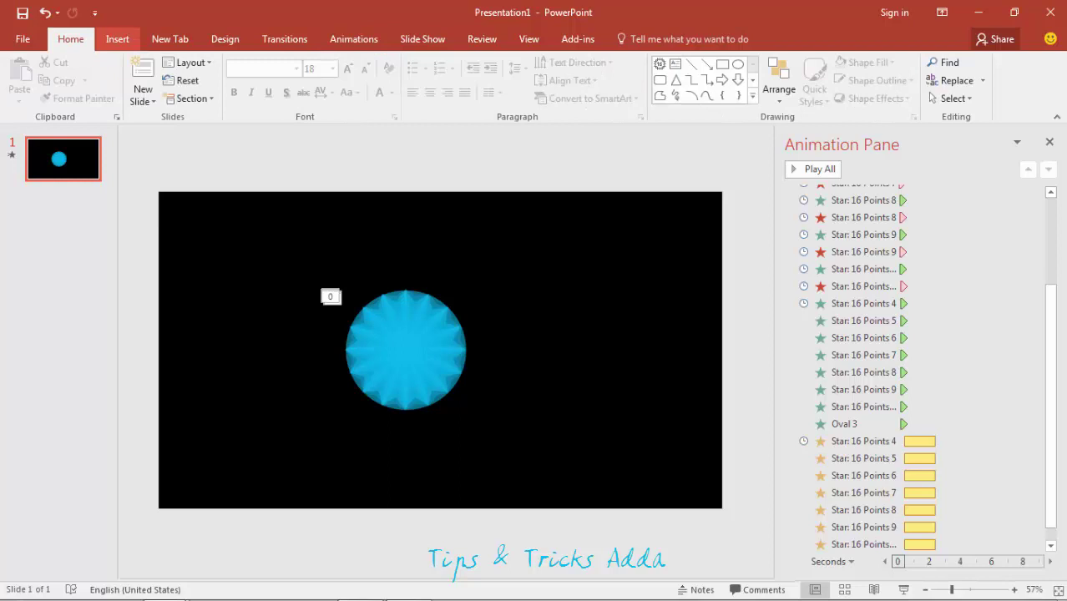
pyautogui.click(118, 39)
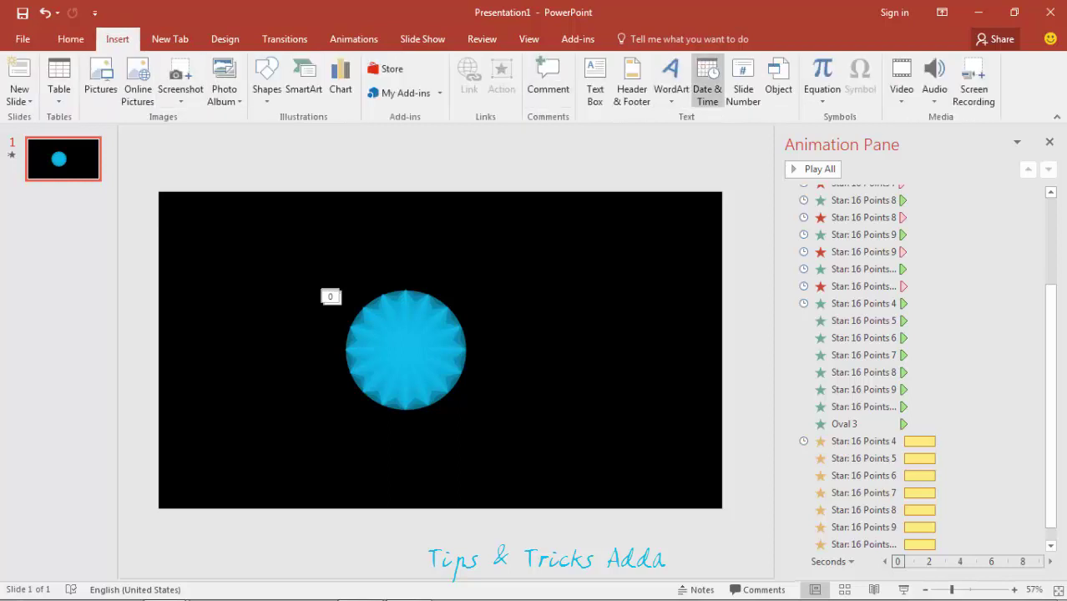
pyautogui.click(595, 81)
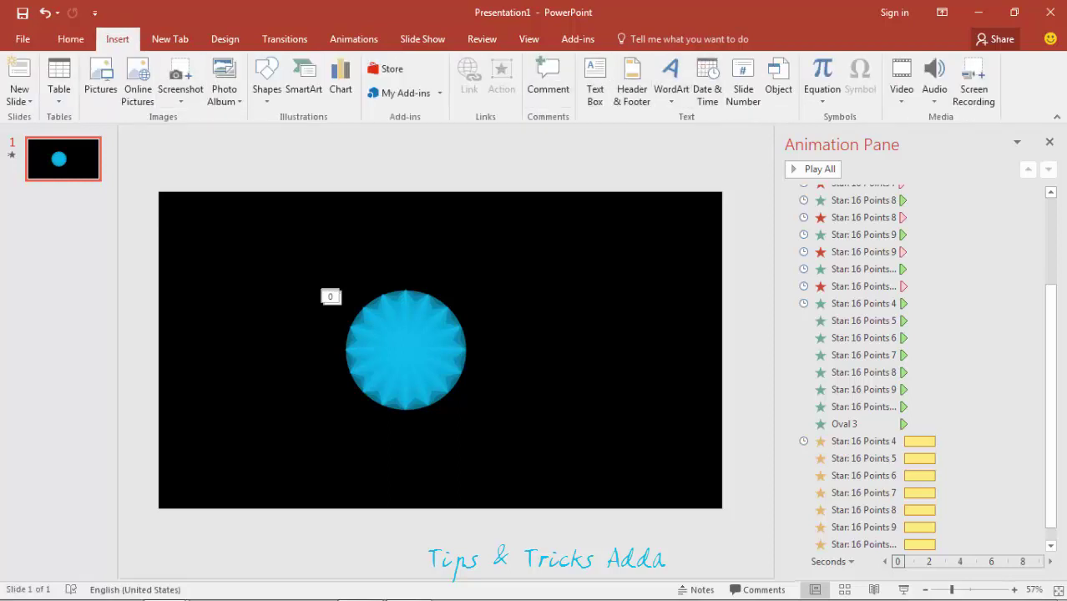
pyautogui.click(380, 442)
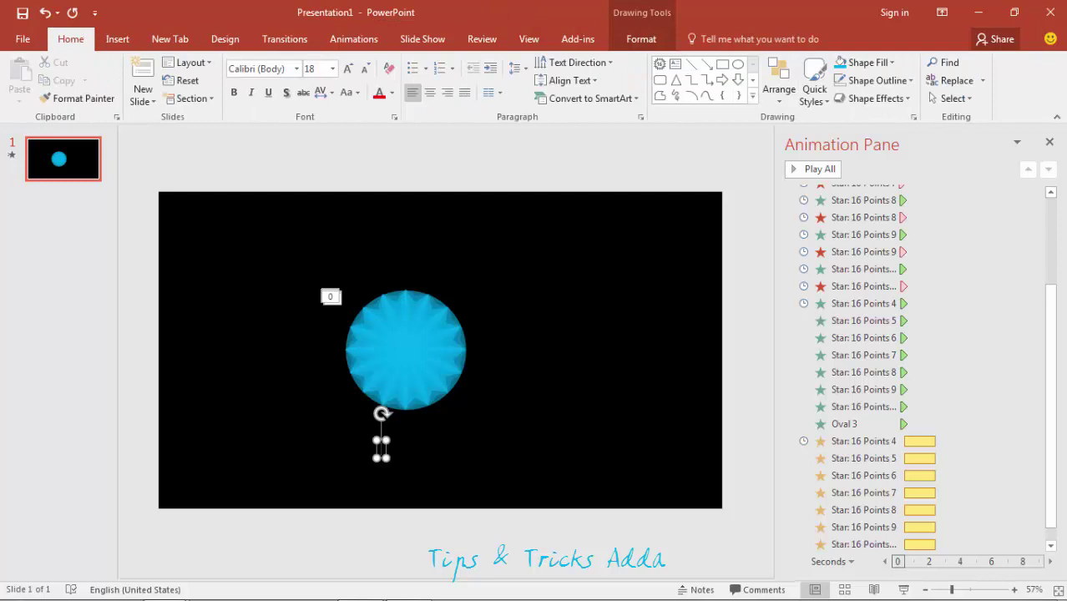
pyautogui.write('Tips')
# Set the KBC text to 24 pt and colour it white
pyautogui.hotkey('ctrl', 'a')
pyautogui.click(314, 68)
pyautogui.write('24')
pyautogui.press('Return')
pyautogui.click(392, 94)
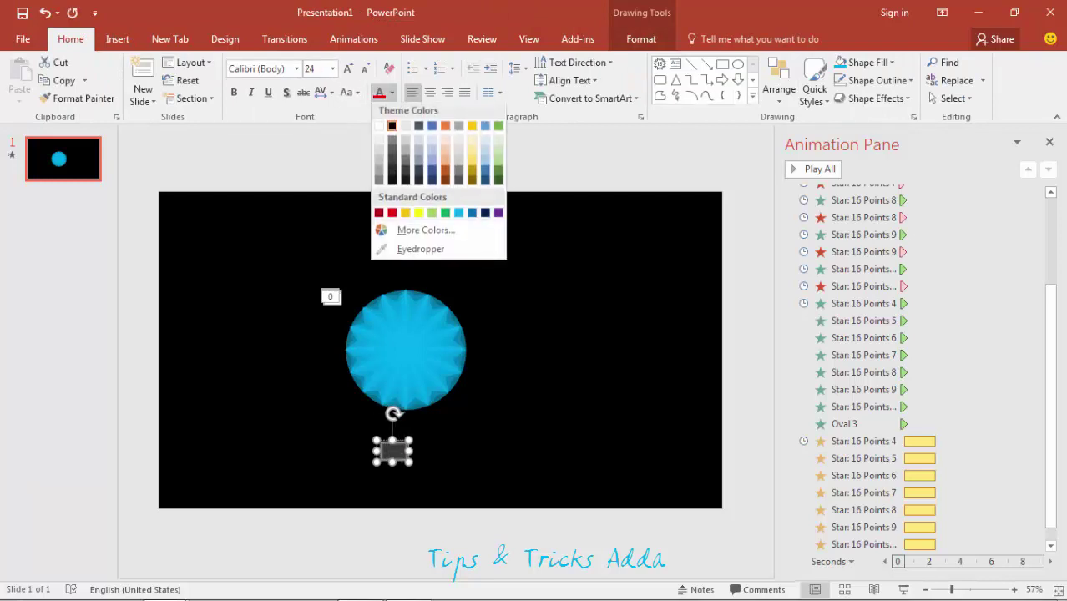
pyautogui.click(379, 128)
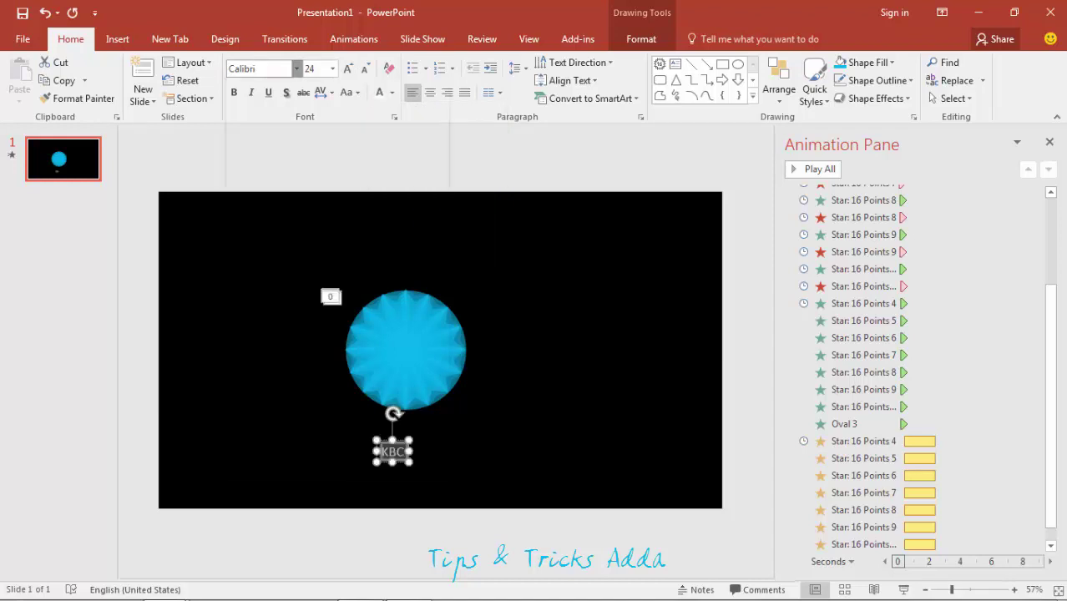
# Set the font of the KBC text to INFECTED
pyautogui.click(297, 68)
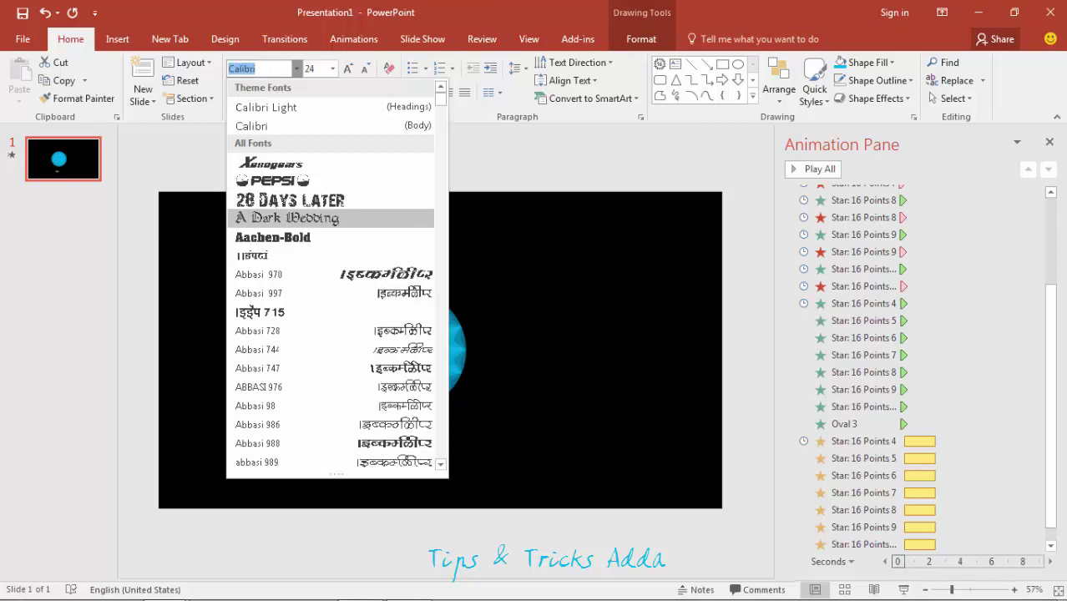
pyautogui.write('infect')
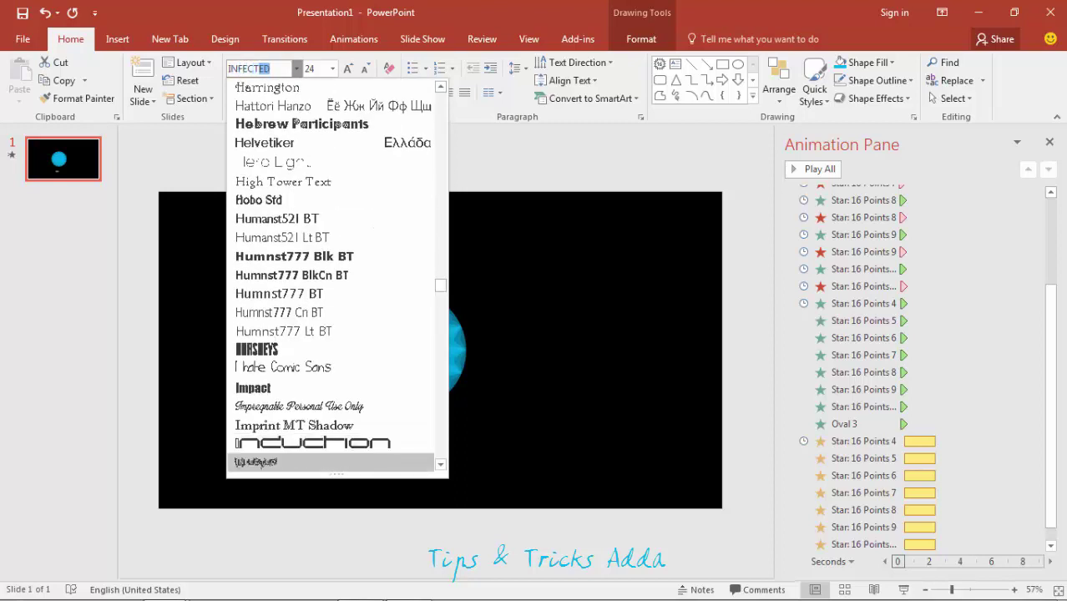
pyautogui.press('Return')
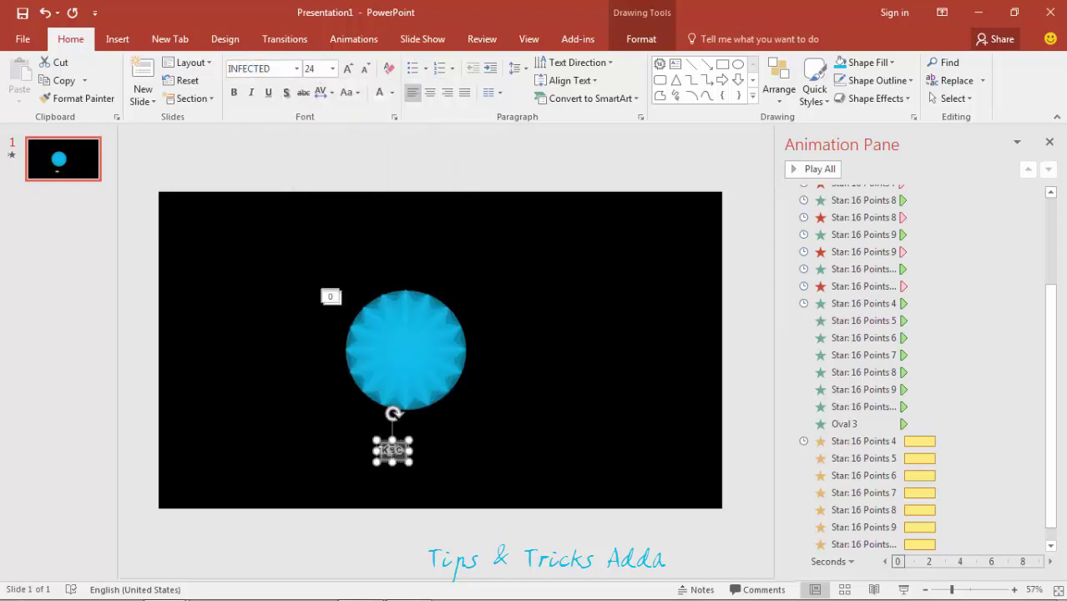
# Enlarge the KBC text stepwise to 138 pt
pyautogui.click(347, 68)
pyautogui.click(347, 68)
pyautogui.click(347, 69)
pyautogui.click(347, 68)
pyautogui.click(347, 69)
pyautogui.click(347, 68)
pyautogui.click(347, 69)
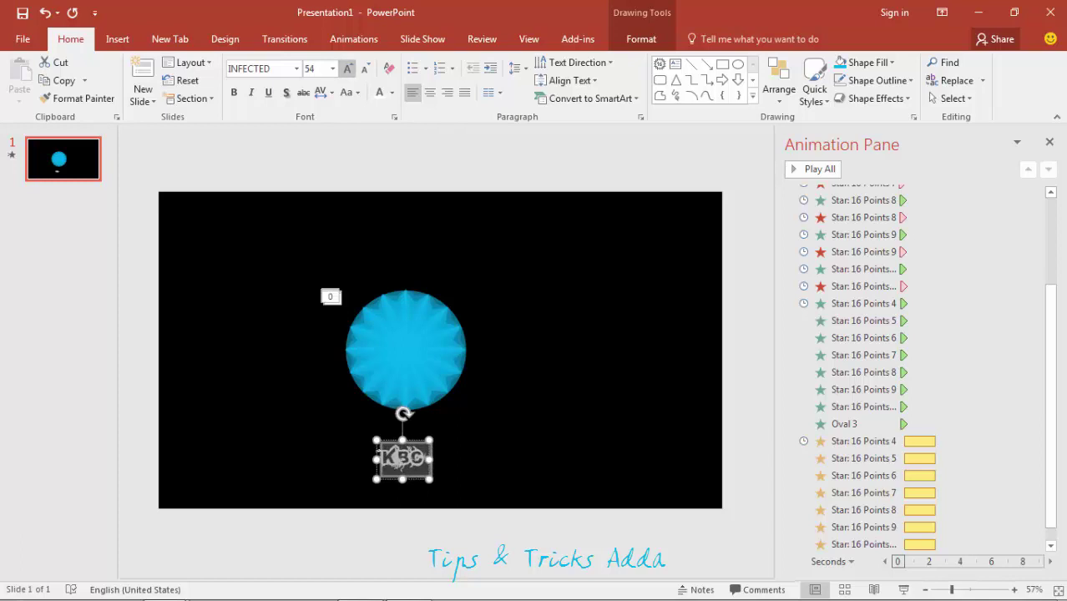
pyautogui.click(347, 68)
pyautogui.click(347, 68)
pyautogui.click(348, 67)
pyautogui.click(347, 68)
pyautogui.click(347, 68)
pyautogui.click(348, 68)
pyautogui.click(347, 68)
pyautogui.click(348, 68)
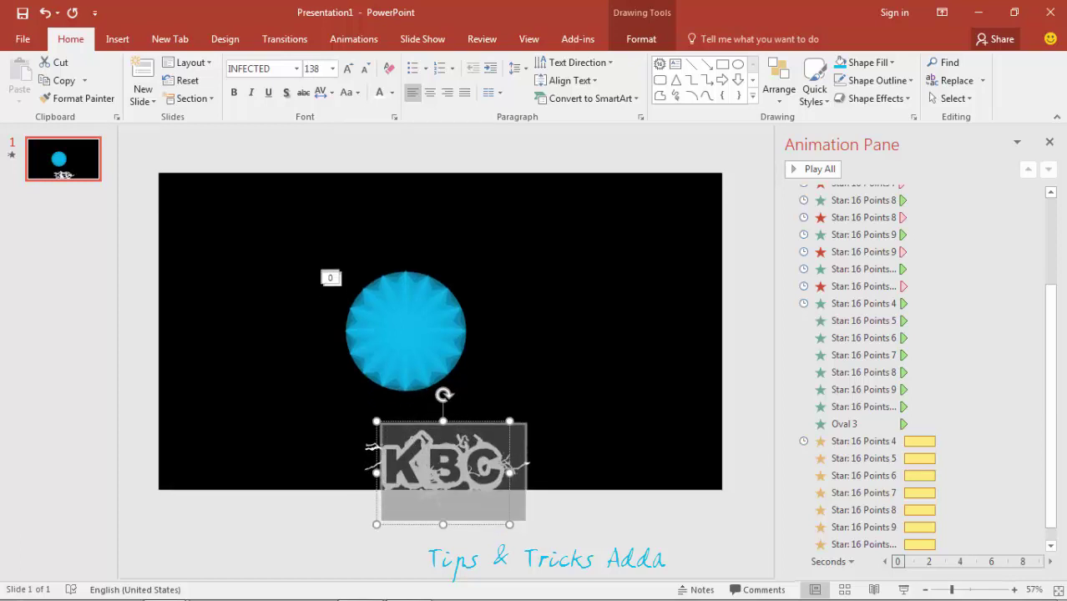
# Bring the KBC text to 88 pt and centre it over the blue circle
pyautogui.moveTo(405, 421); pyautogui.dragTo(378, 286)
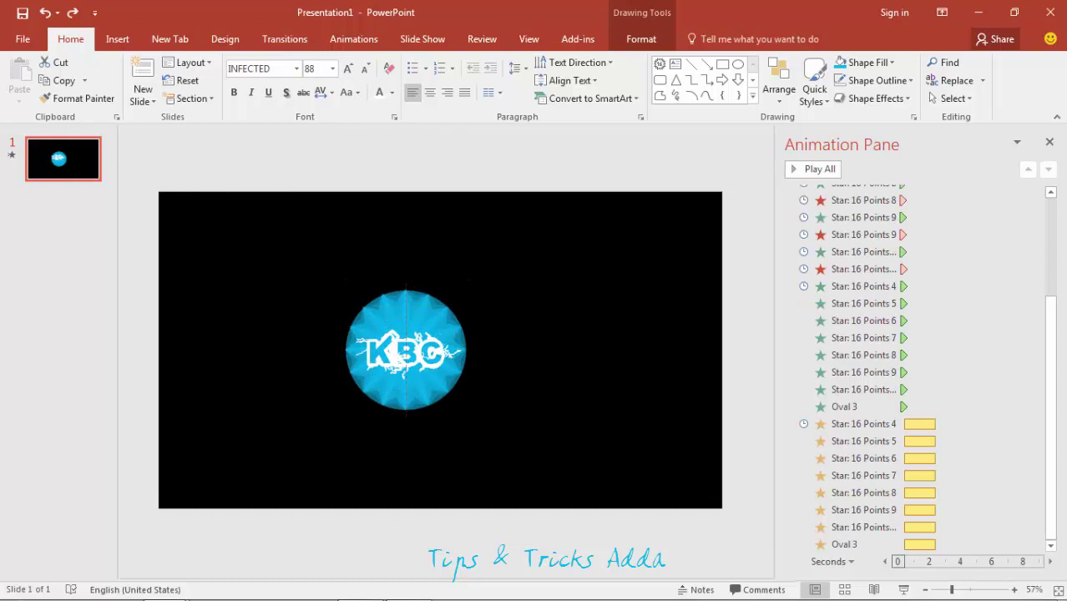
pyautogui.moveTo(405, 353); pyautogui.dragTo(405, 345)
pyautogui.hotkey('ctrl', 'Down')
pyautogui.hotkey('ctrl', 'Down')
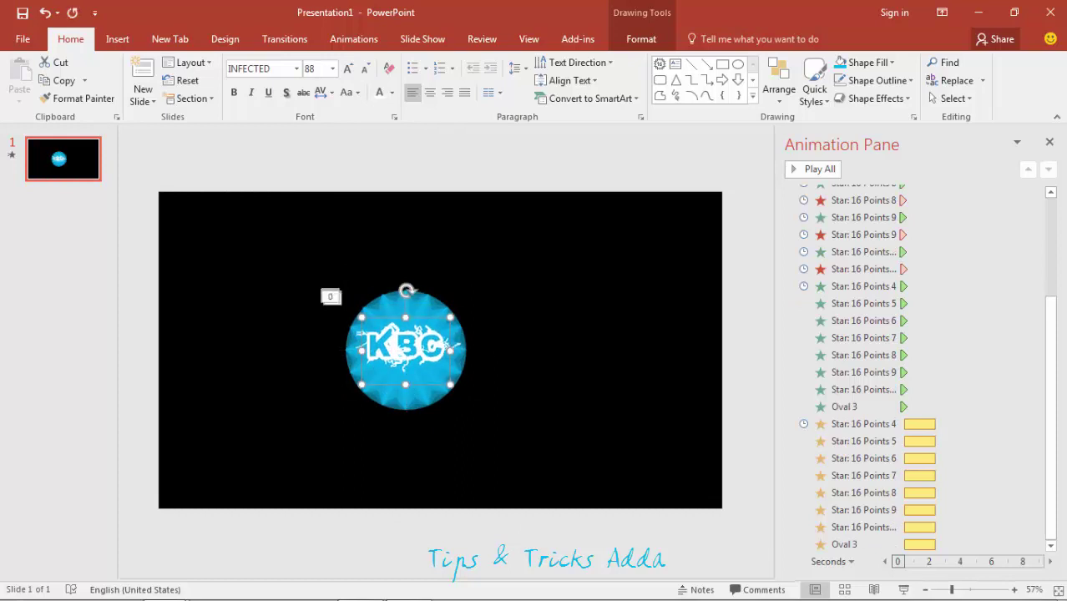
# Give the KBC lettering a black text outline with a ½ pt weight
pyautogui.click(641, 38)
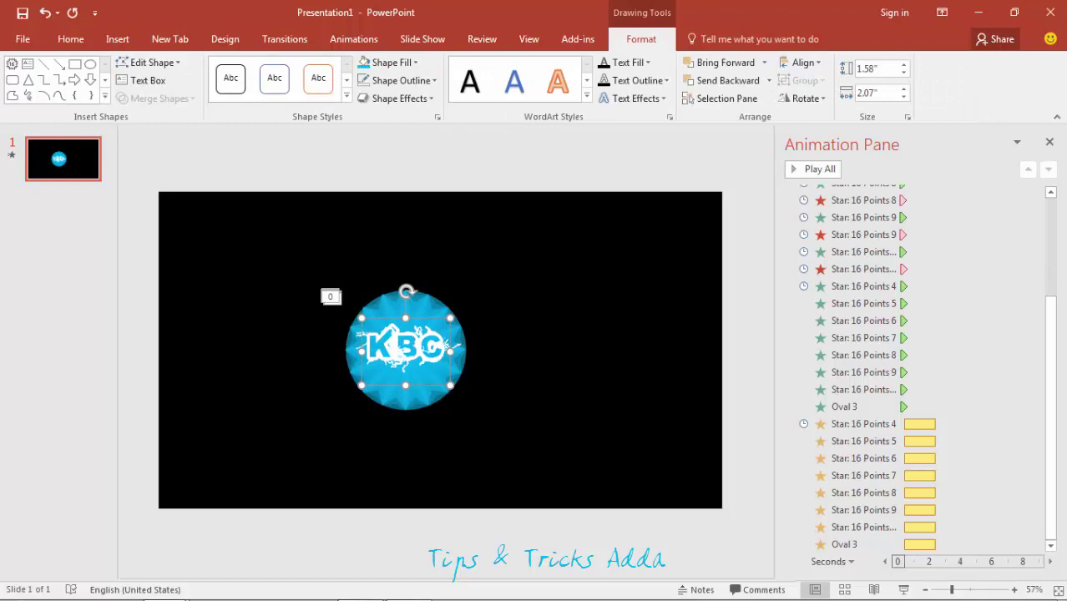
pyautogui.click(639, 81)
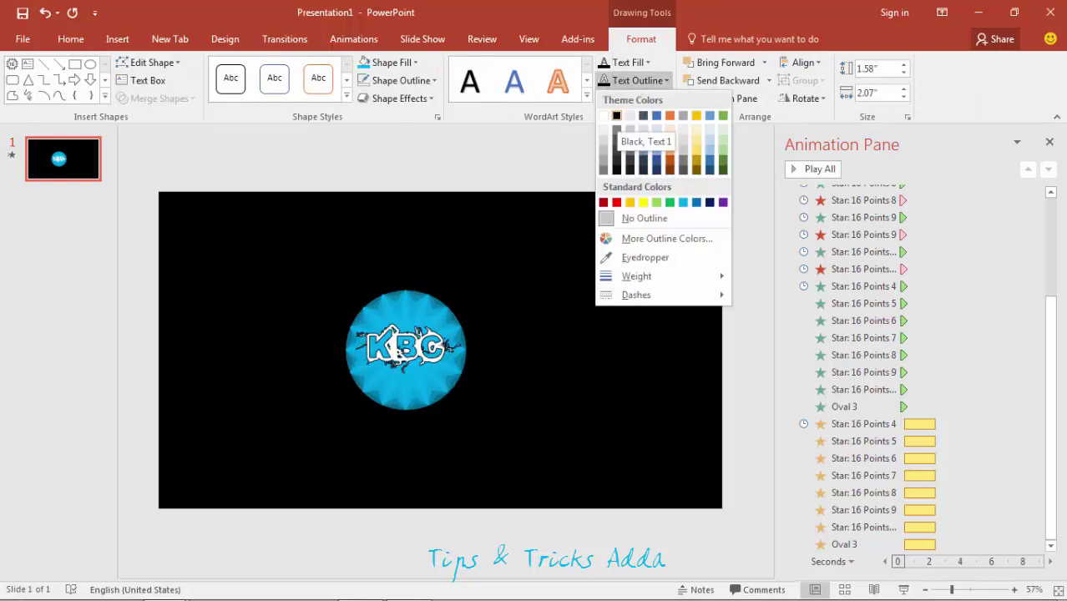
pyautogui.click(616, 127)
pyautogui.click(639, 80)
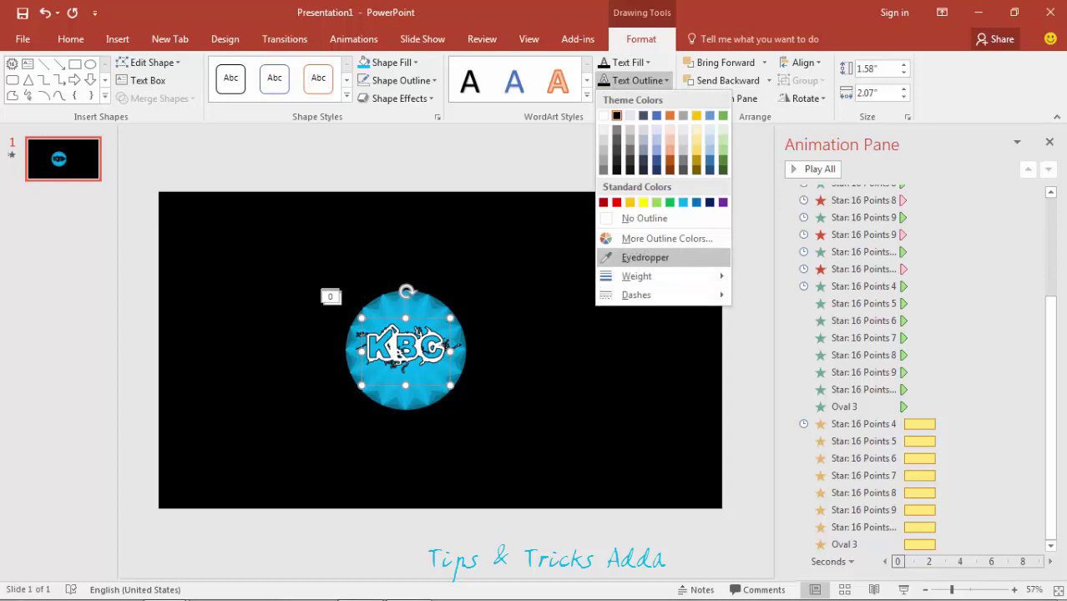
pyautogui.moveTo(659, 275)
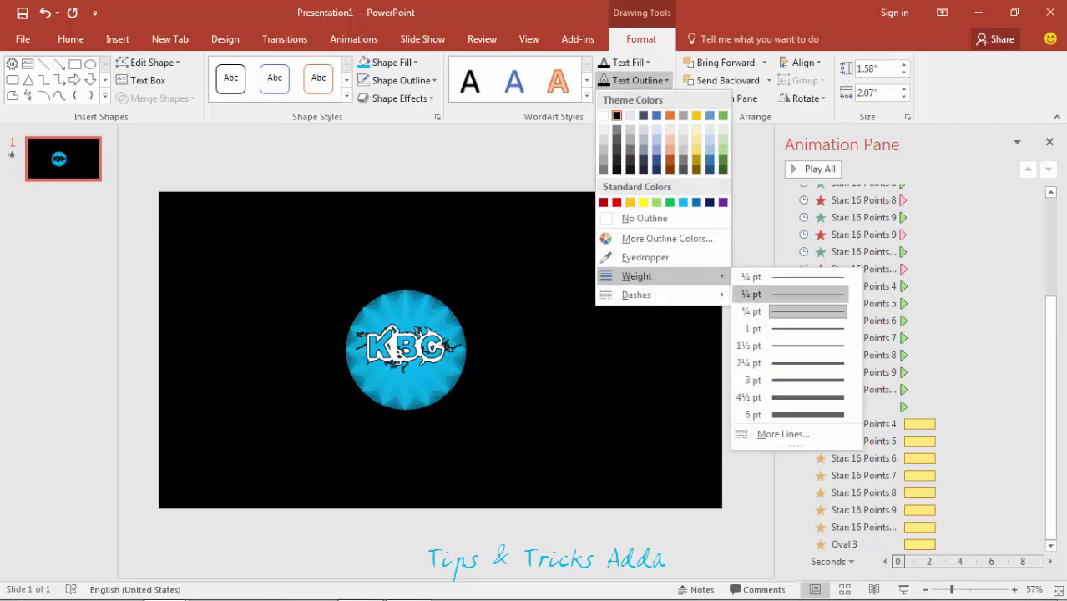
pyautogui.click(793, 293)
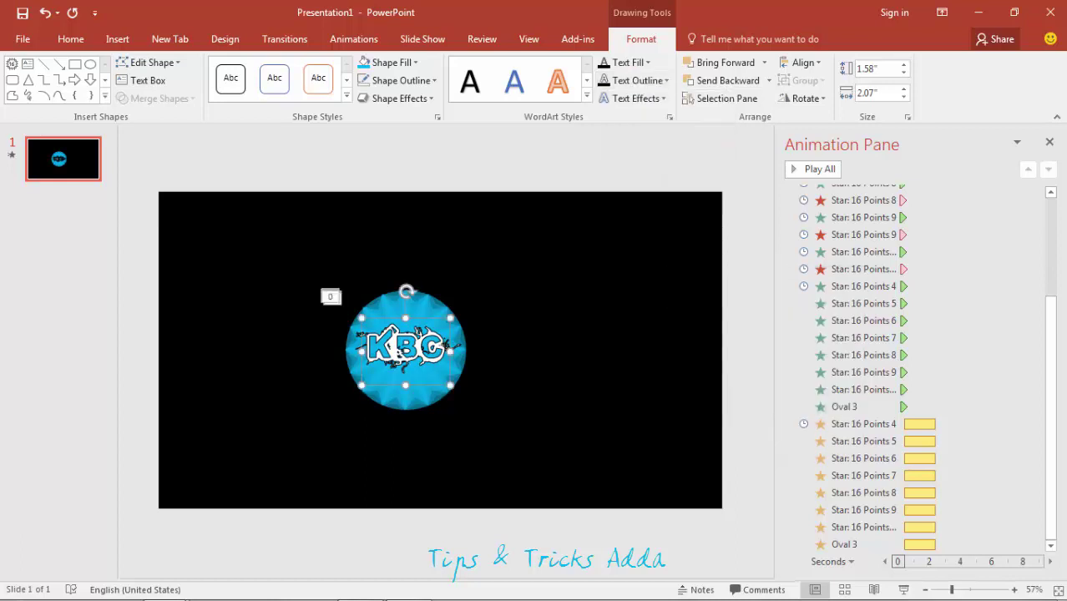
pyautogui.click(567, 334)
# Add a Basic Zoom entrance animation to the KBC text with the Out From Screen Bottom effect option
pyautogui.click(392, 350)
pyautogui.click(353, 39)
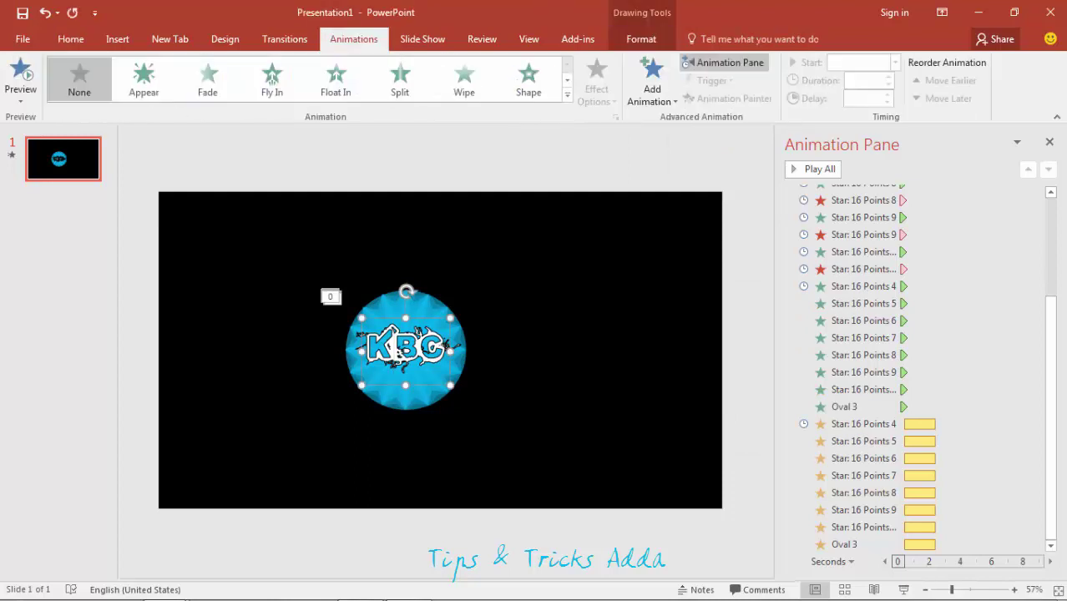
pyautogui.click(652, 79)
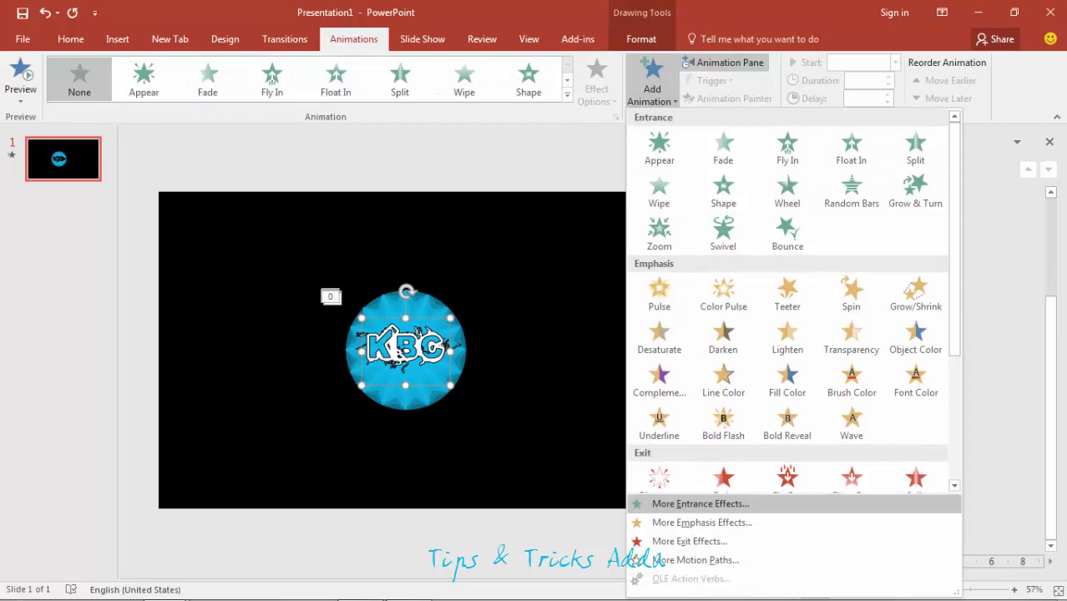
pyautogui.click(693, 502)
pyautogui.click(476, 372)
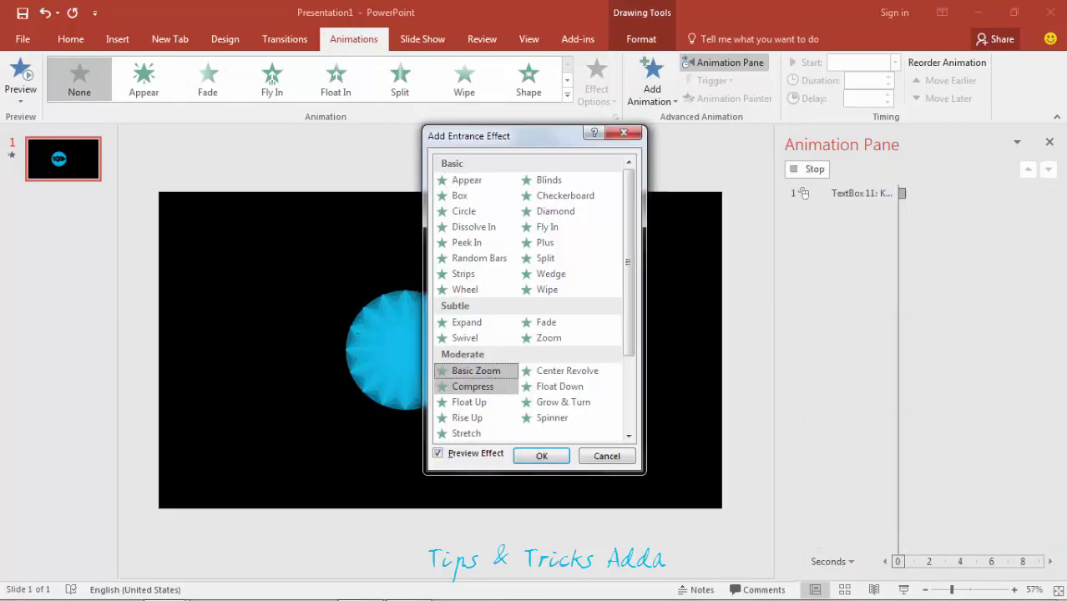
pyautogui.click(541, 456)
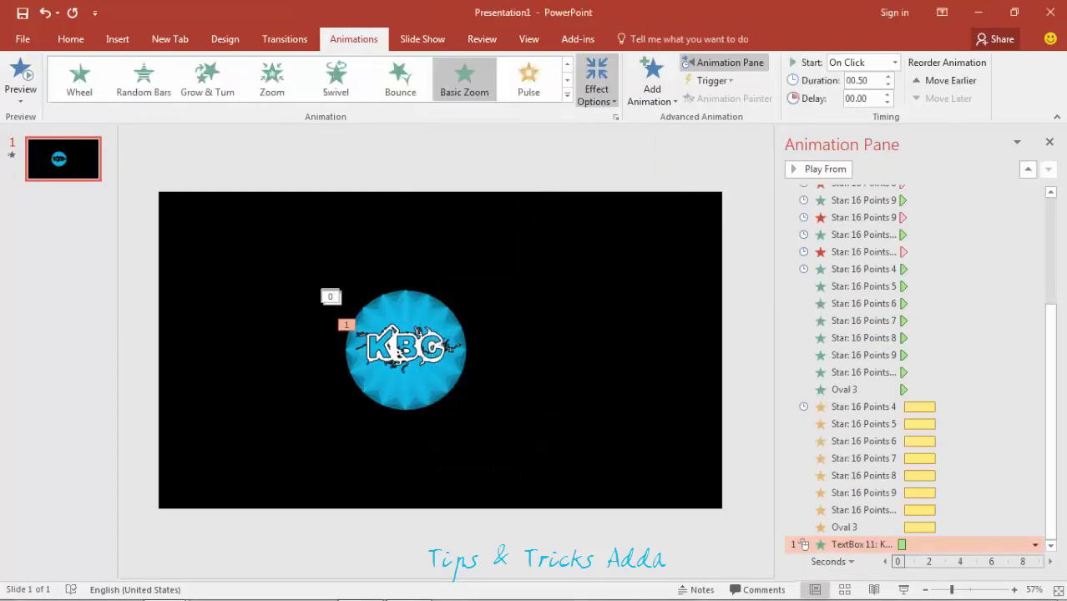
pyautogui.click(596, 84)
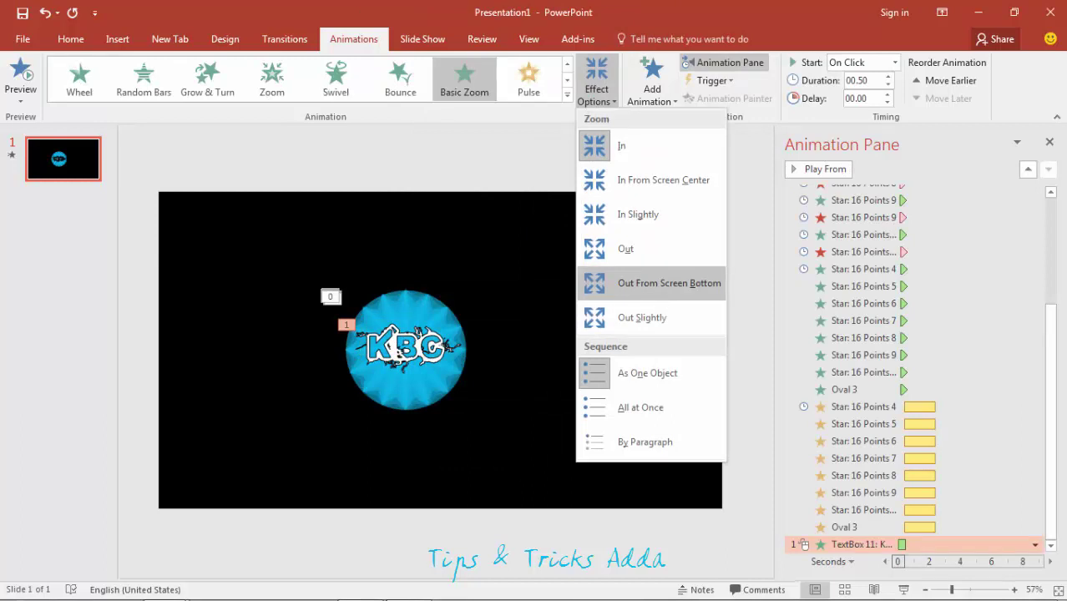
pyautogui.click(669, 283)
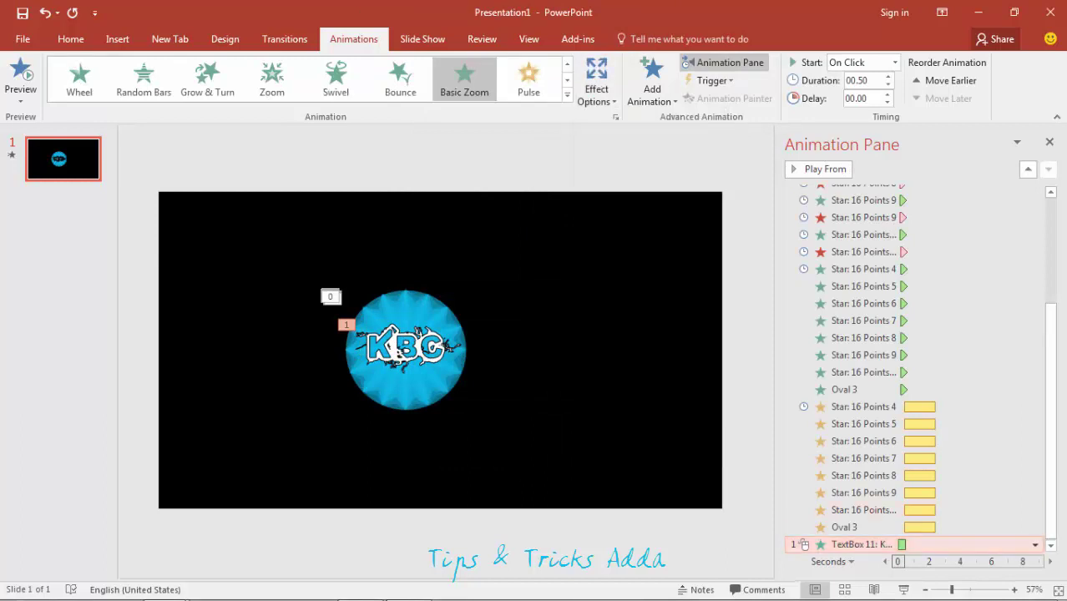
# Place the KBC text's zoom directly before the spin animations, starting After Previous with a short delay
pyautogui.moveTo(860, 544); pyautogui.dragTo(860, 405)
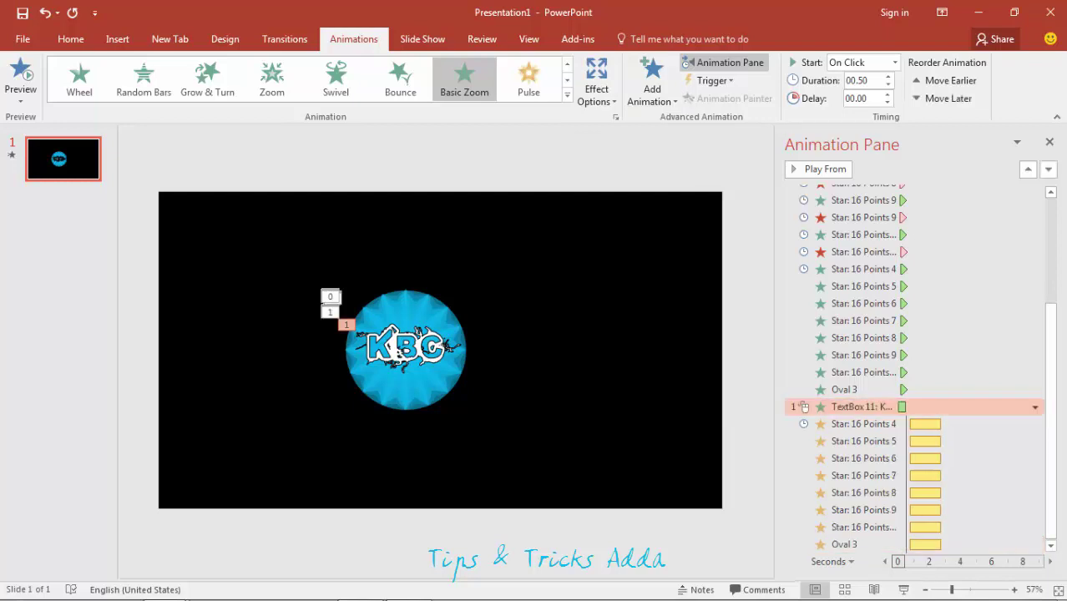
pyautogui.click(1035, 406)
pyautogui.click(962, 461)
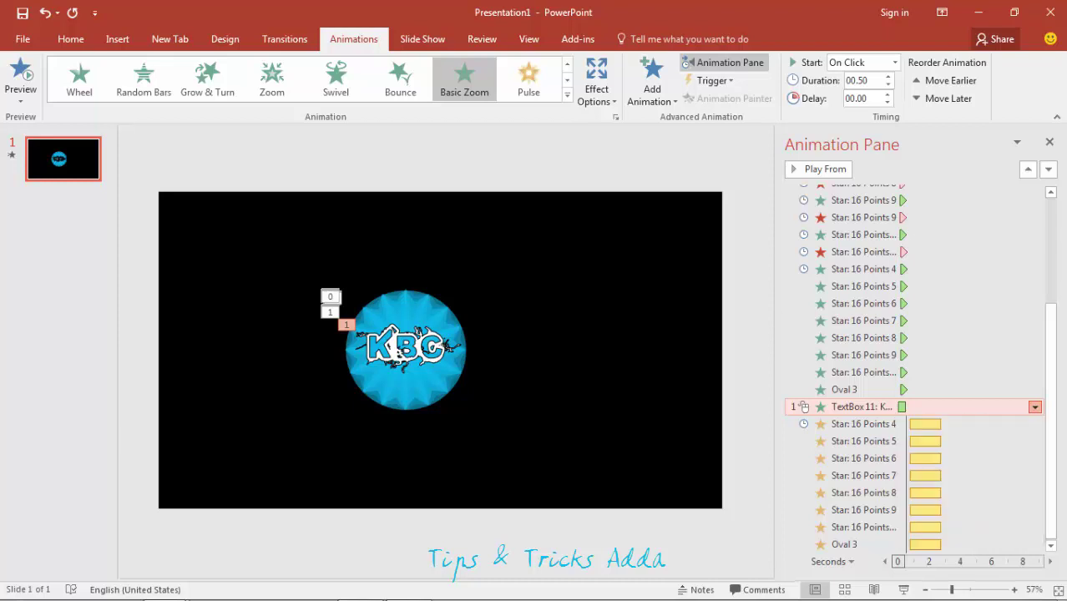
pyautogui.moveTo(902, 407); pyautogui.dragTo(920, 406)
# Set the spin animations of all the stars and the circle to start With Previous
pyautogui.click(863, 424)
pyautogui.keyDown('shift'); pyautogui.click(844, 545); pyautogui.keyUp('shift')
pyautogui.click(1035, 459)
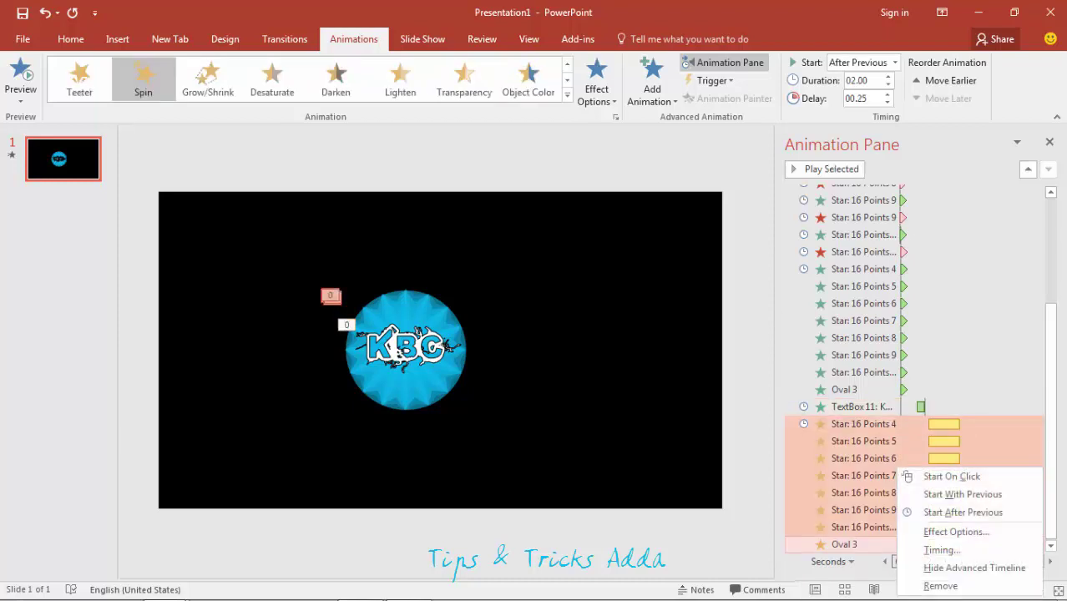
pyautogui.click(943, 494)
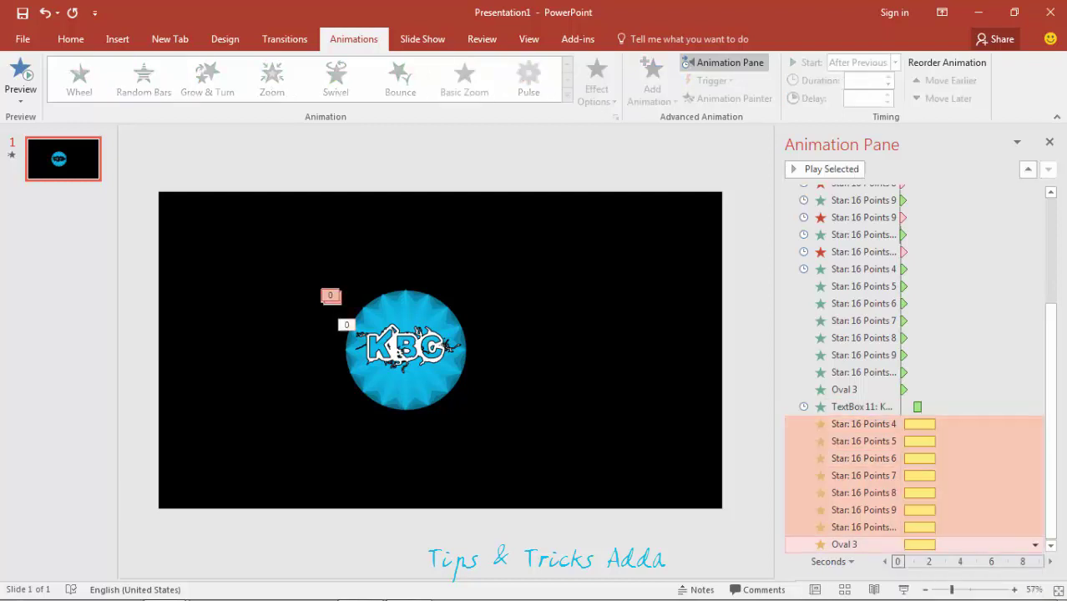
# Set the duration of all the selected spin animations to 0.5 seconds (Very Fast)
pyautogui.click(1035, 475)
pyautogui.click(955, 403)
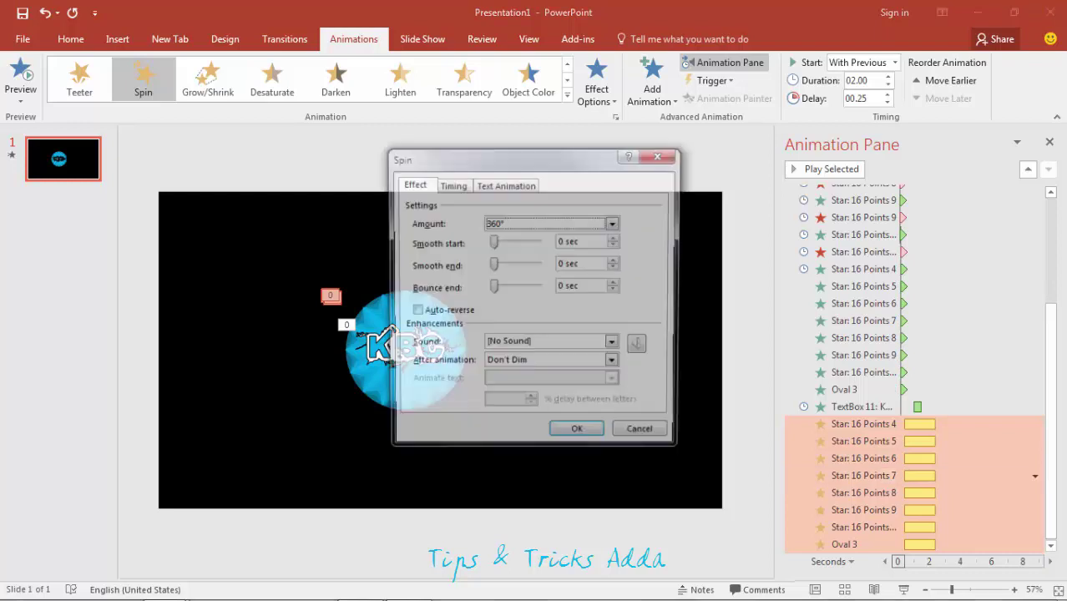
pyautogui.click(505, 183)
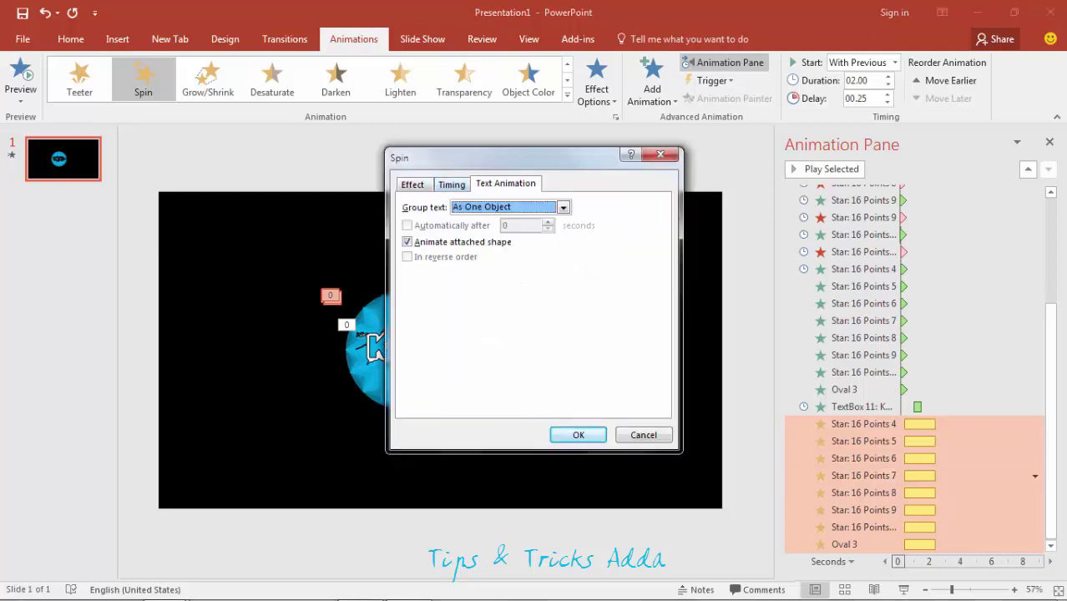
pyautogui.click(451, 184)
pyautogui.click(575, 244)
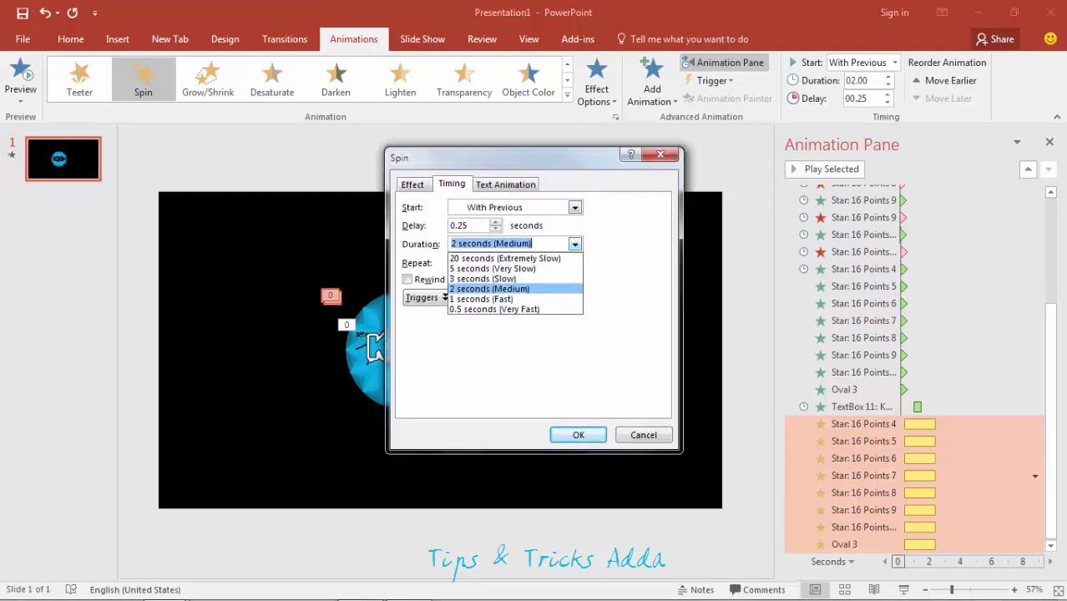
pyautogui.click(518, 308)
# Set the selected spin animations to repeat Until Next Click and apply the timing settings
pyautogui.press('Tab')
pyautogui.hotkey('alt', 'Down')
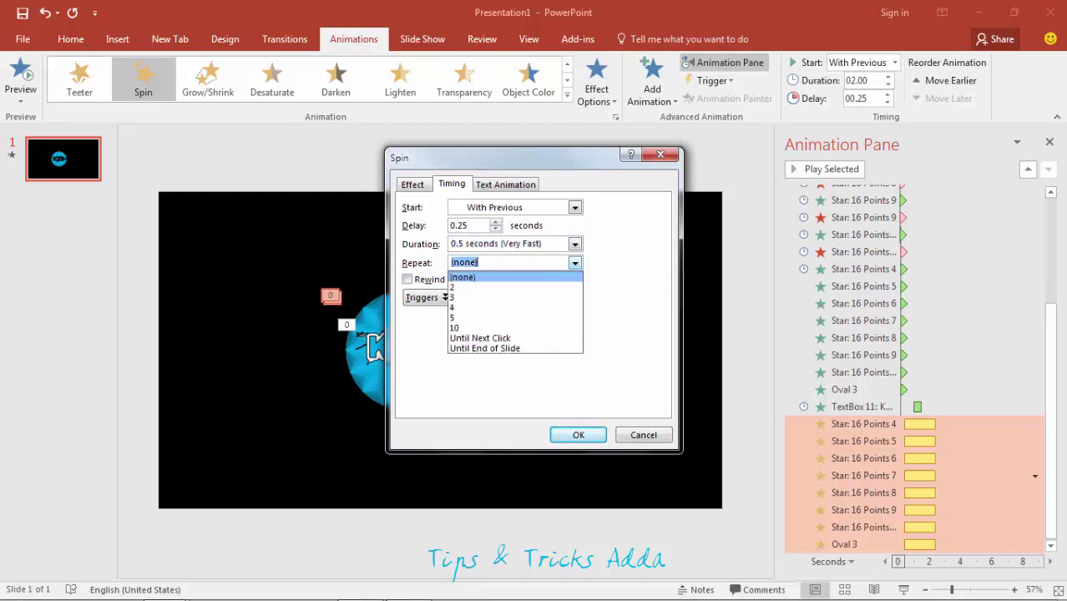
pyautogui.press('Down')
pyautogui.press('Down')
pyautogui.press('Down')
pyautogui.press('Down')
pyautogui.press('Down')
pyautogui.press('Down')
pyautogui.press('Down')
pyautogui.press('Up')
pyautogui.press('Return')
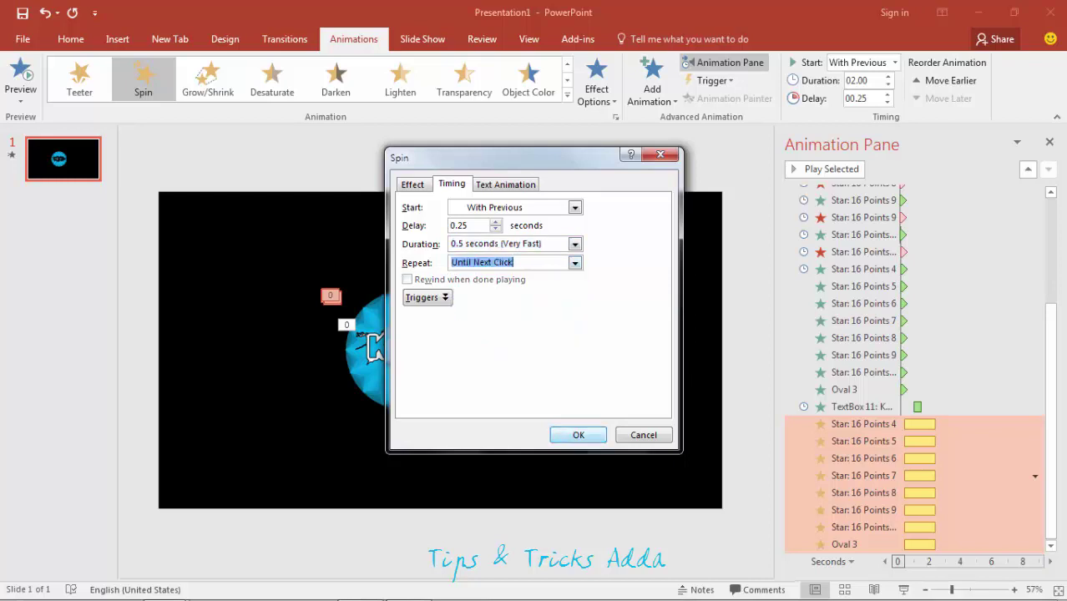
pyautogui.press('Return')
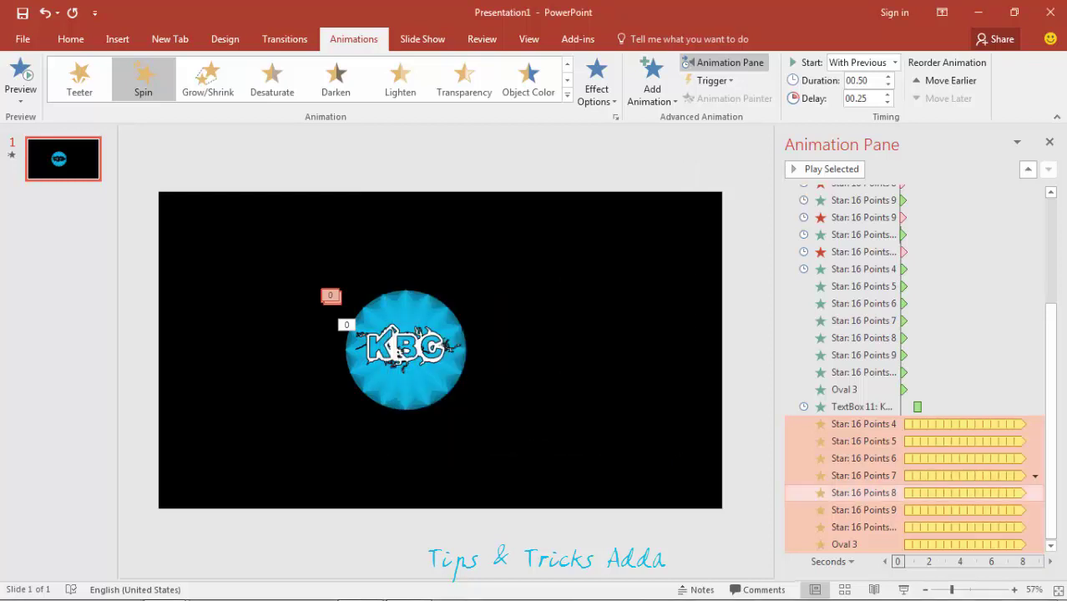
# Increase the delay of the KBC text's zoom animation to 0.86 seconds
pyautogui.moveTo(917, 407); pyautogui.dragTo(924, 407)
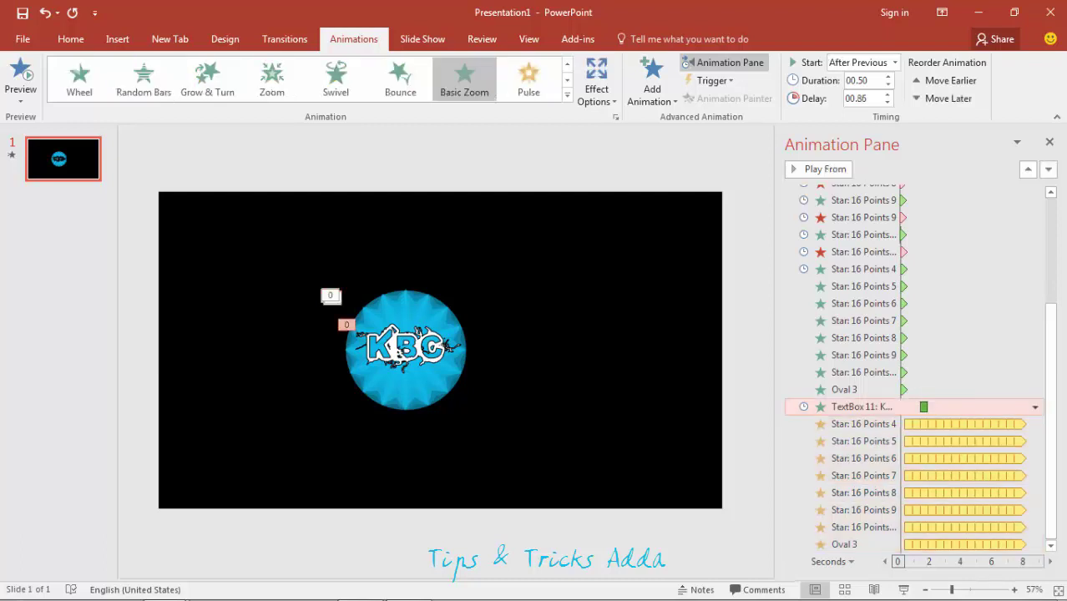
pyautogui.press('Escape')
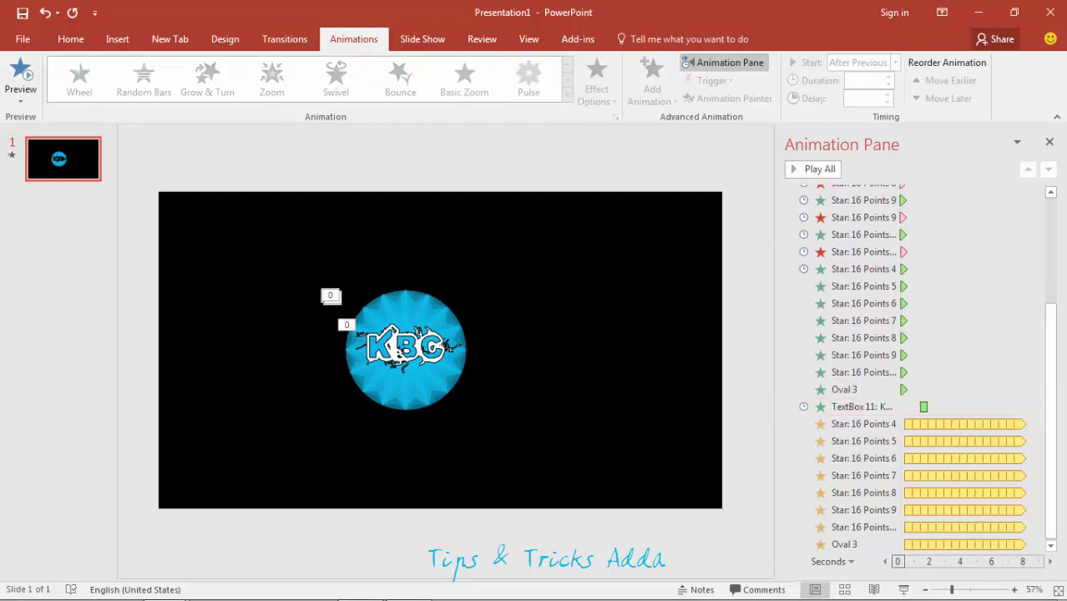
# Select the whole logo with its KBC text and shift it slightly up and to the right on the slide
pyautogui.moveTo(556, 487); pyautogui.dragTo(295, 265)
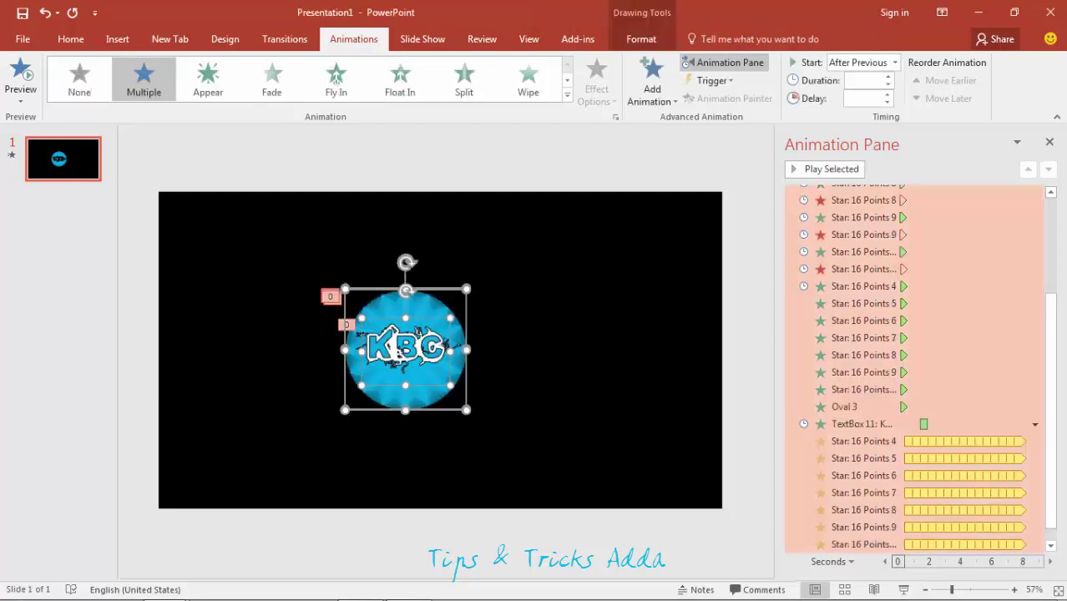
pyautogui.moveTo(405, 350); pyautogui.dragTo(417, 344)
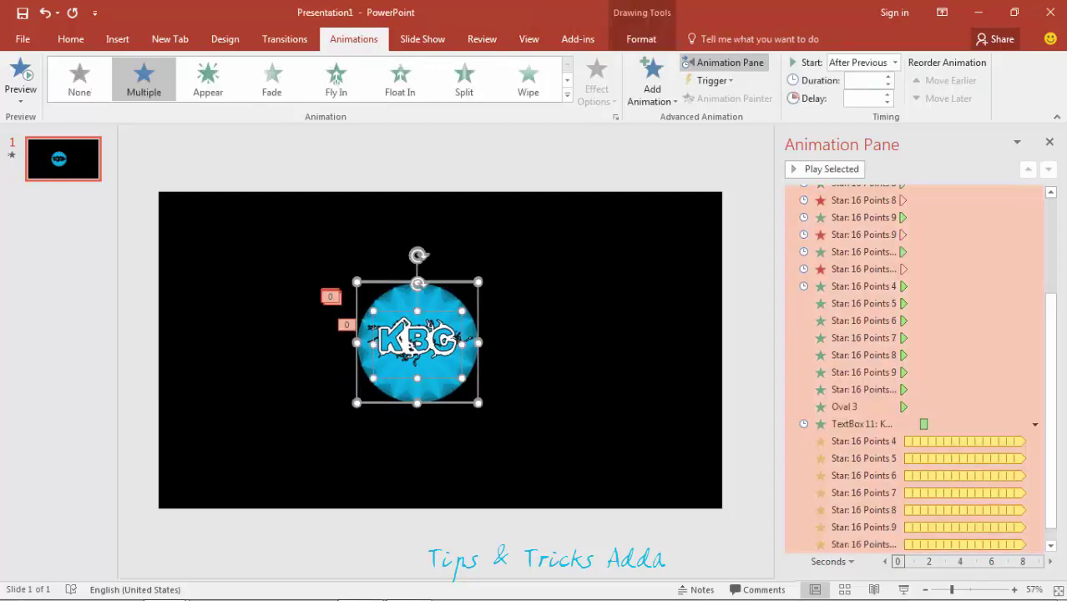
pyautogui.press('Escape')
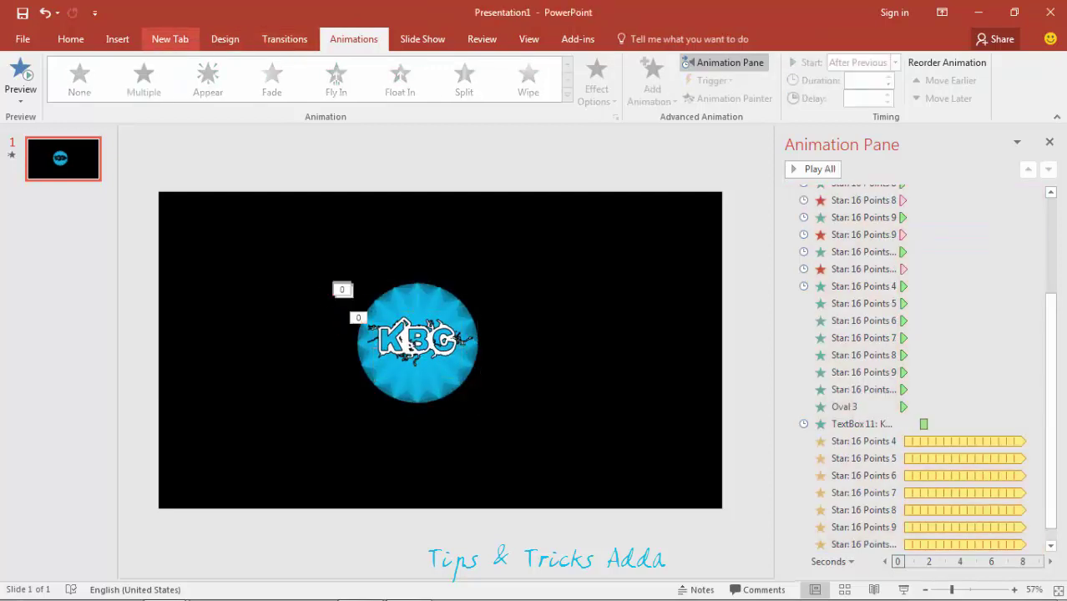
# Add a text box below the logo reading "Tips & Tricks Adda"
pyautogui.click(117, 39)
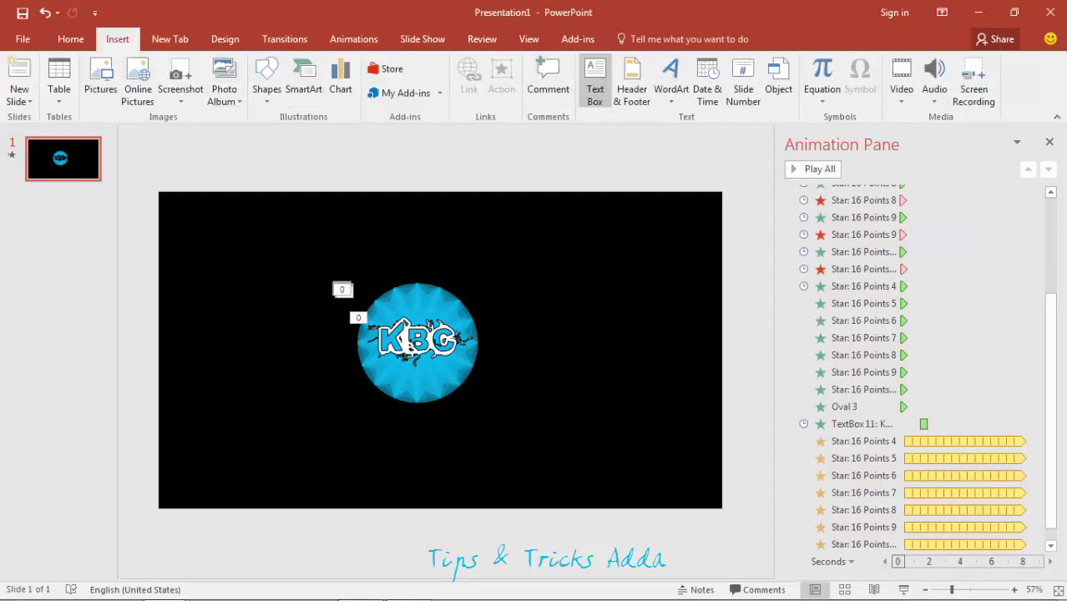
pyautogui.click(595, 81)
pyautogui.click(359, 434)
pyautogui.write('Tips')
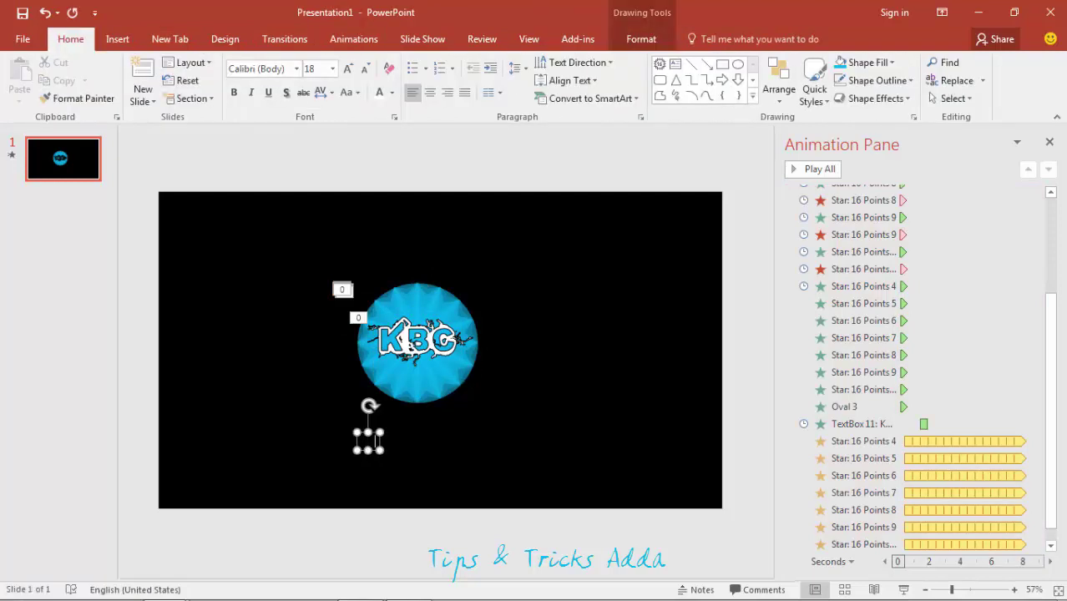
# Change the font of the Tips & Tricks Adda text to Allstar
pyautogui.hotkey('ctrl', 'a')
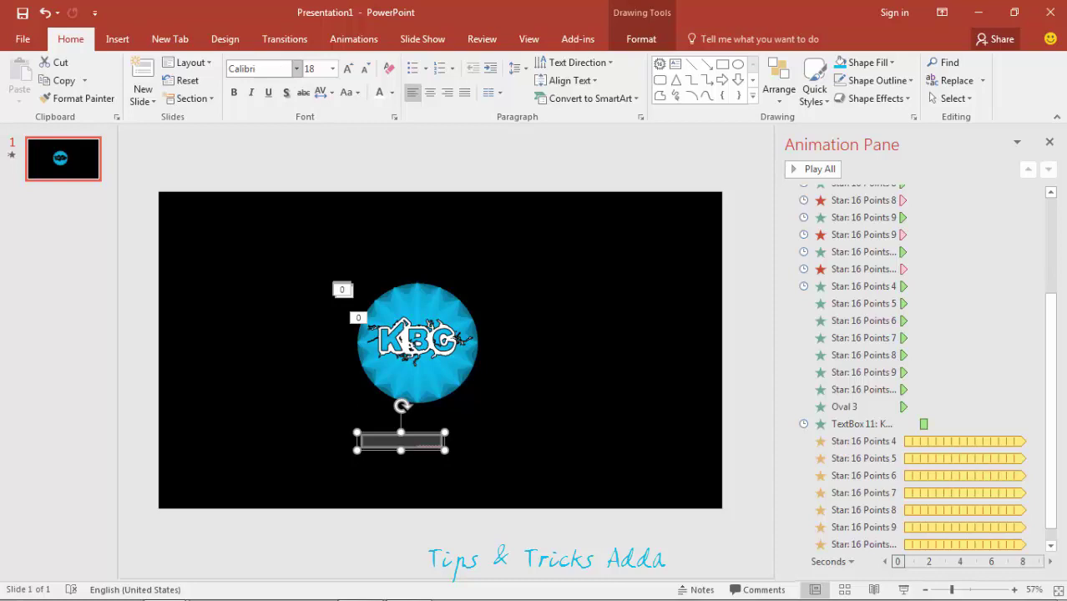
pyautogui.click(296, 68)
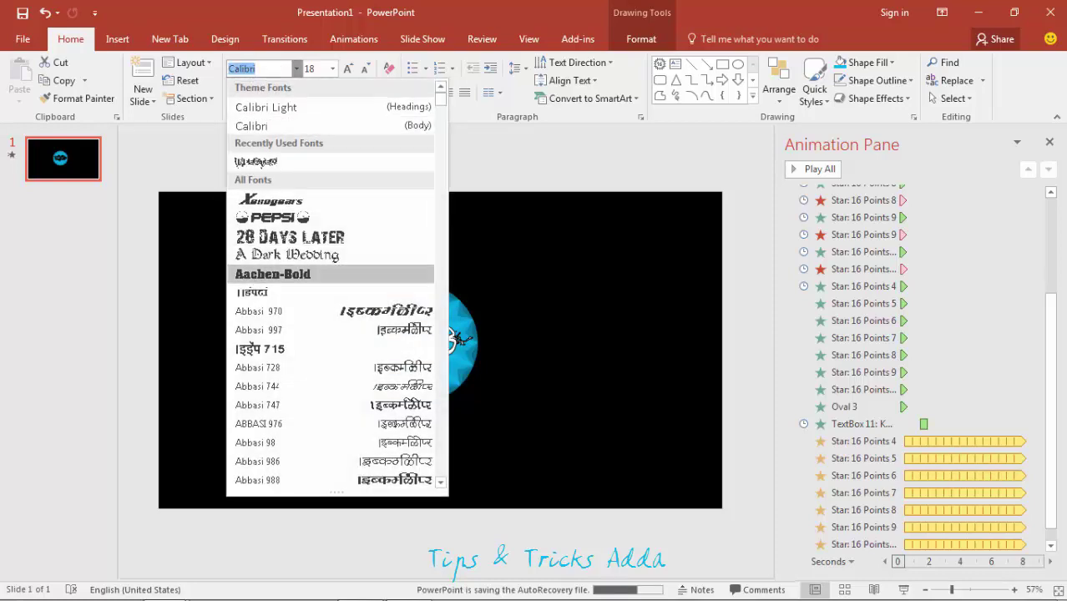
pyautogui.write('All')
pyautogui.press('Down')
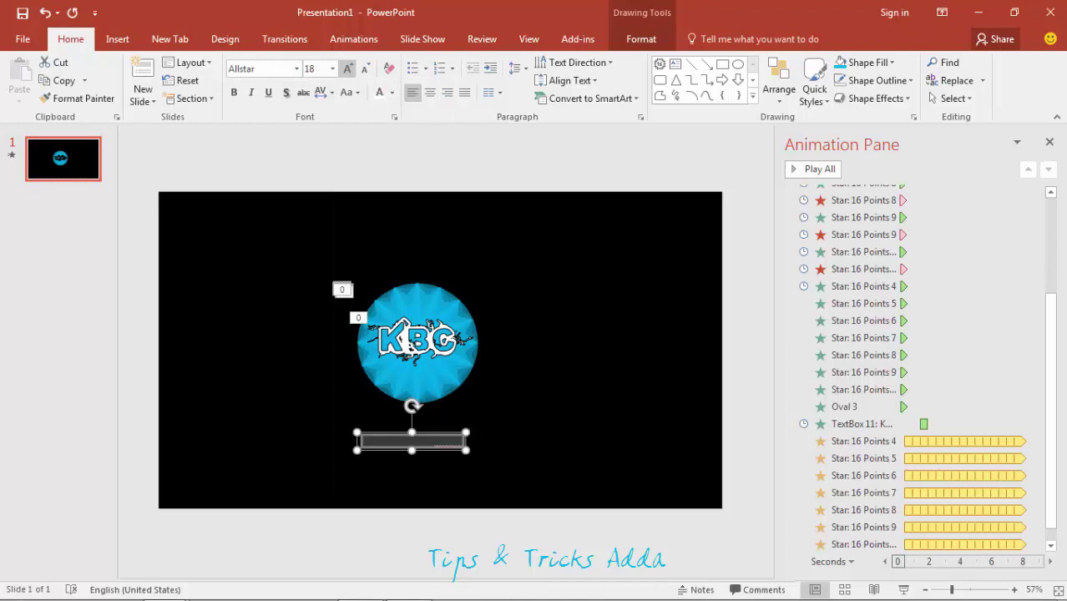
# Enlarge the Tips & Tricks Adda text to 40 pt, colour it white and position it beneath the logo
pyautogui.click(348, 68)
pyautogui.click(349, 68)
pyautogui.click(348, 69)
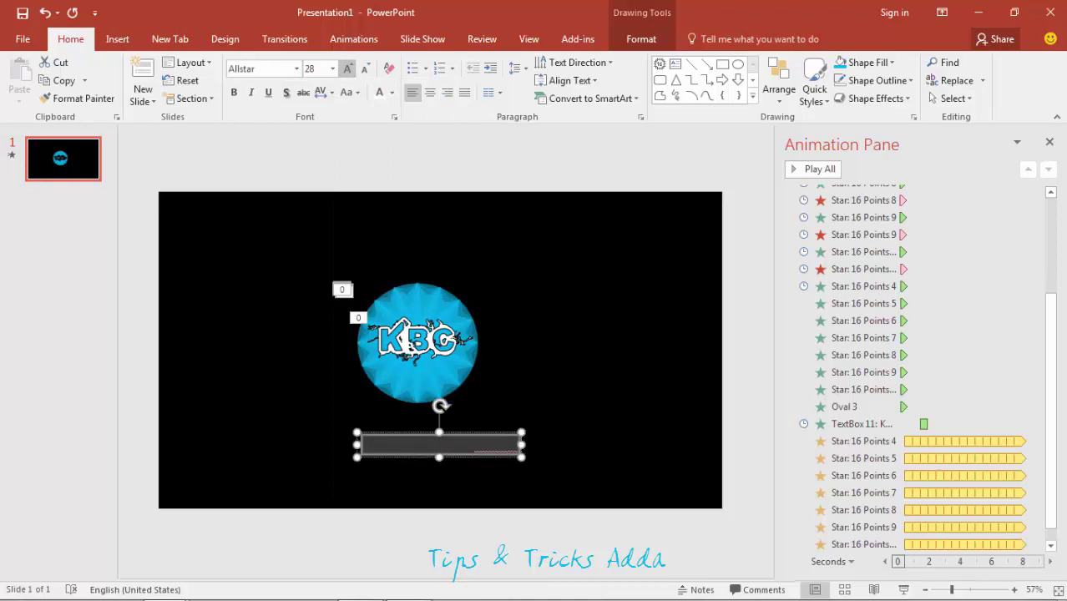
pyautogui.click(348, 69)
pyautogui.click(379, 92)
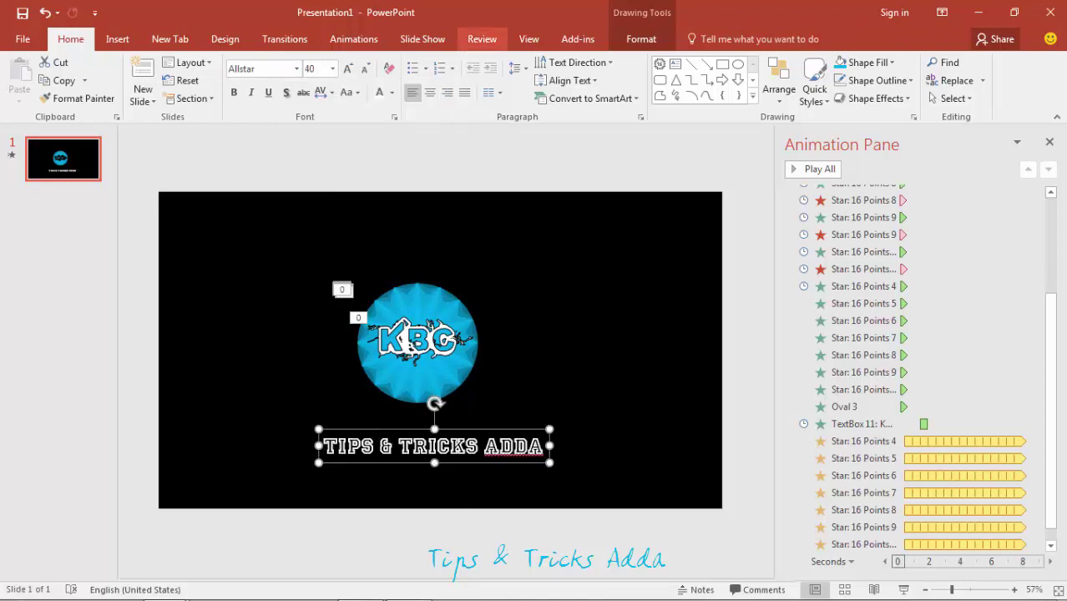
# Add a Basic Zoom entrance animation to the Tips & Tricks Adda caption and set its zoom option to Out Slightly
pyautogui.click(353, 39)
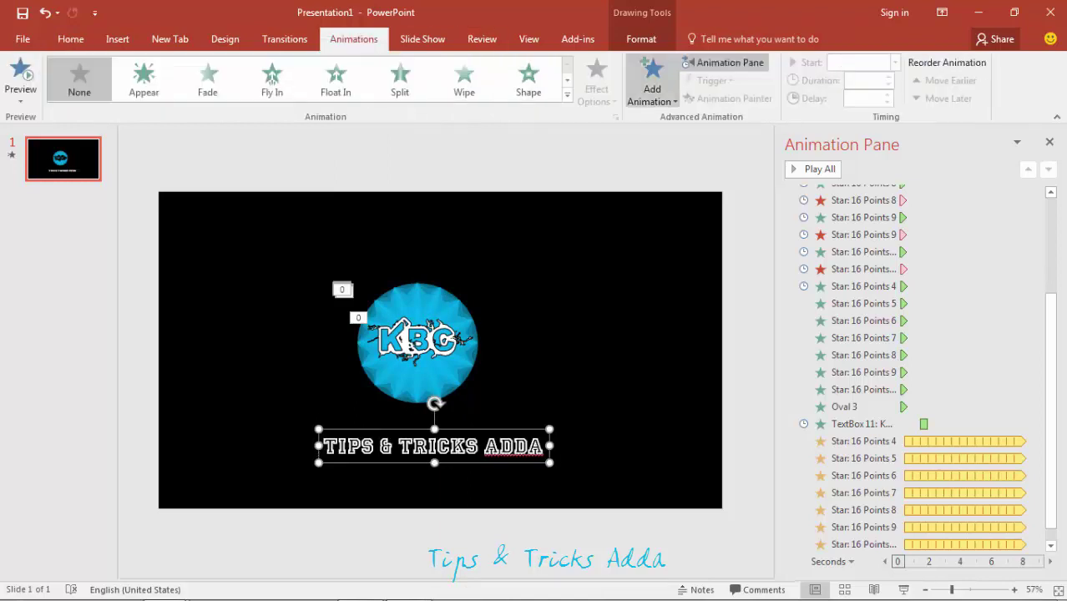
pyautogui.click(652, 83)
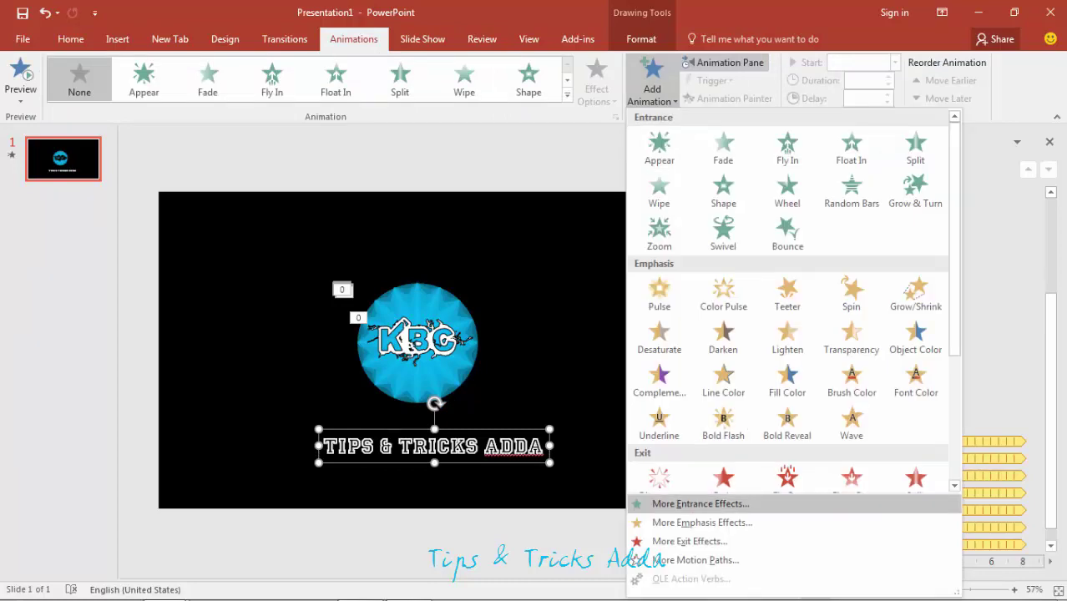
pyautogui.click(699, 503)
pyautogui.click(464, 337)
pyautogui.click(476, 371)
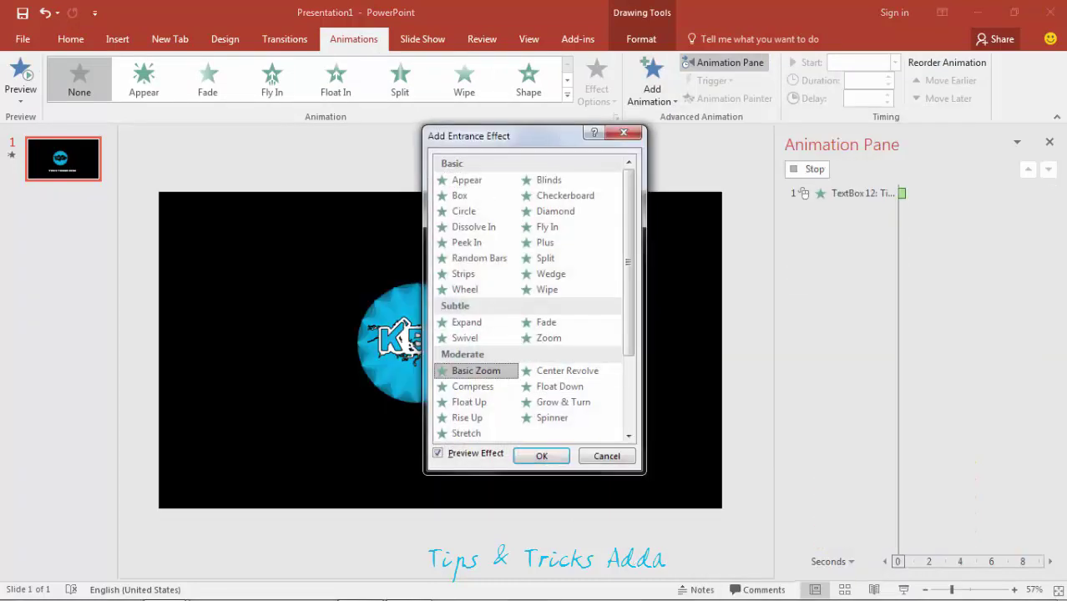
pyautogui.click(541, 456)
pyautogui.click(596, 83)
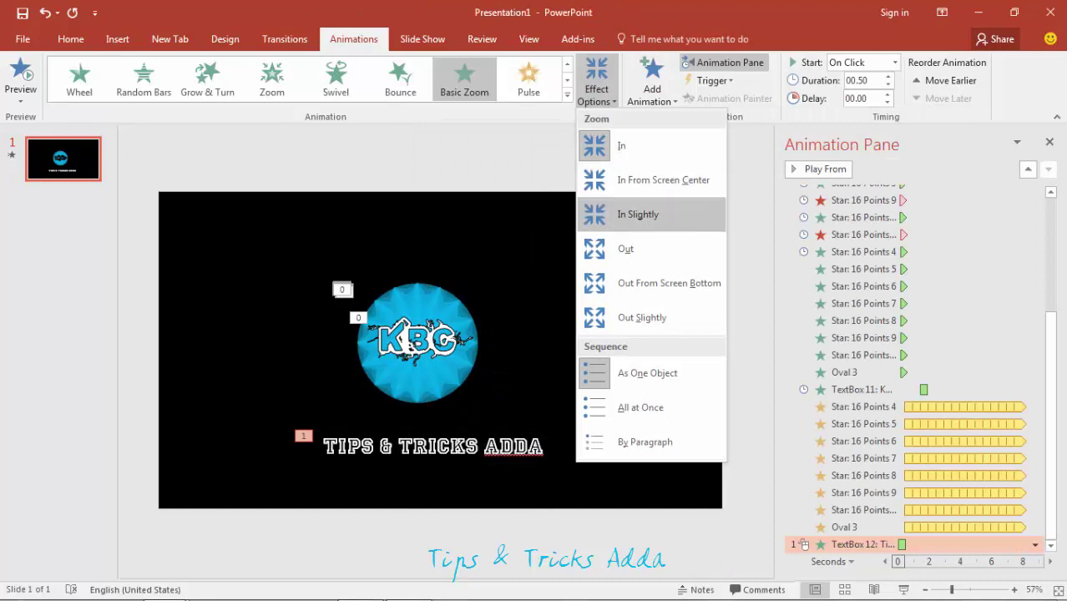
pyautogui.click(642, 317)
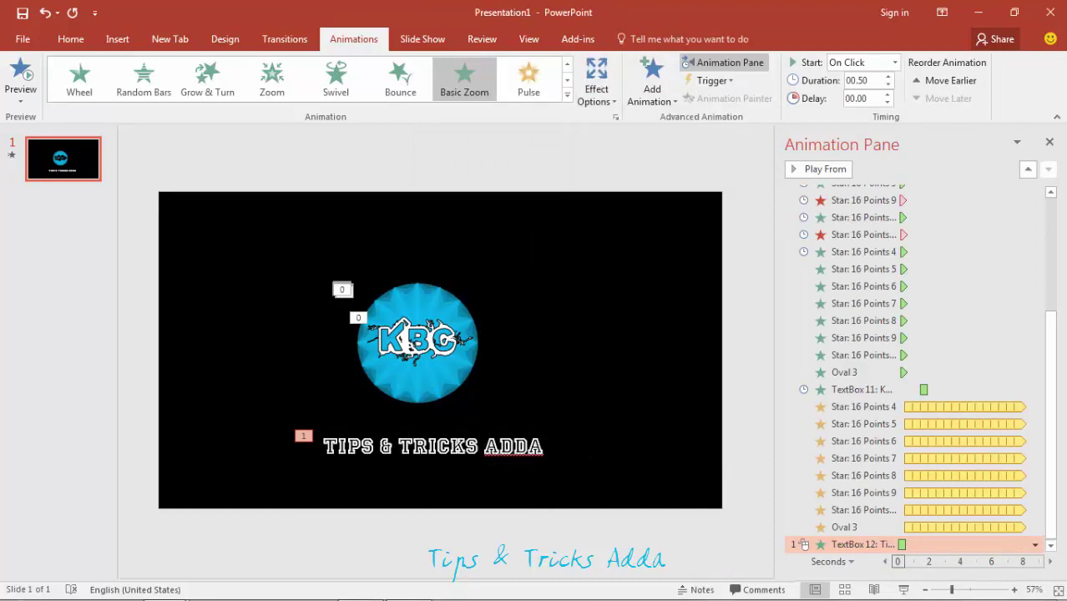
# Move the caption's animation directly after the KBC text's animation and set it to start With Previous
pyautogui.moveTo(863, 545); pyautogui.dragTo(860, 399)
pyautogui.click(1035, 406)
pyautogui.click(944, 442)
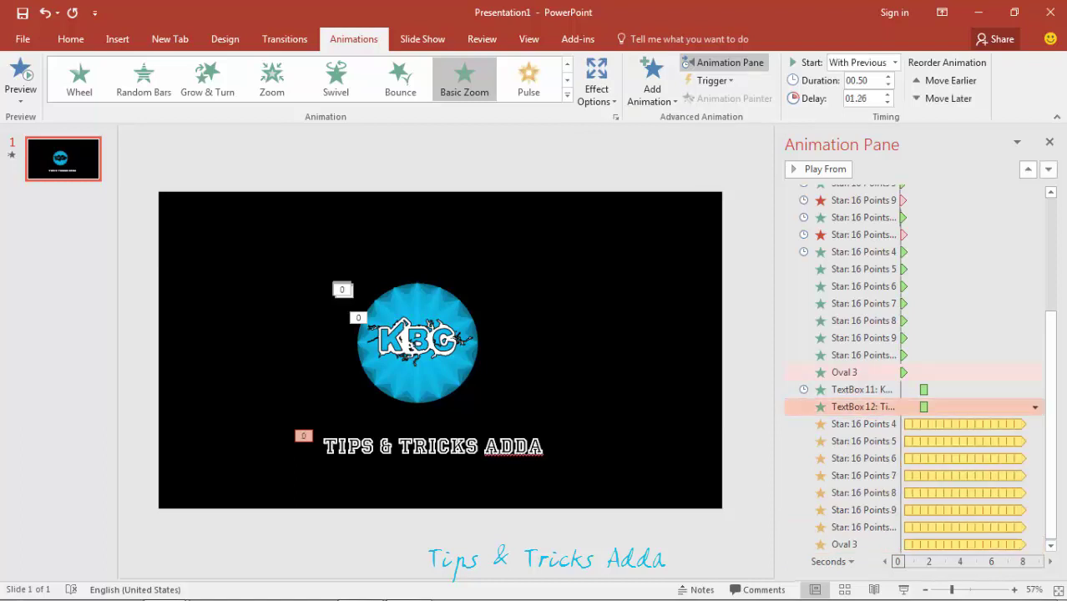
# Set the caption animation's delay to 1.86 s and play all the slide's animations
pyautogui.moveTo(923, 407); pyautogui.dragTo(932, 406)
pyautogui.click(750, 350)
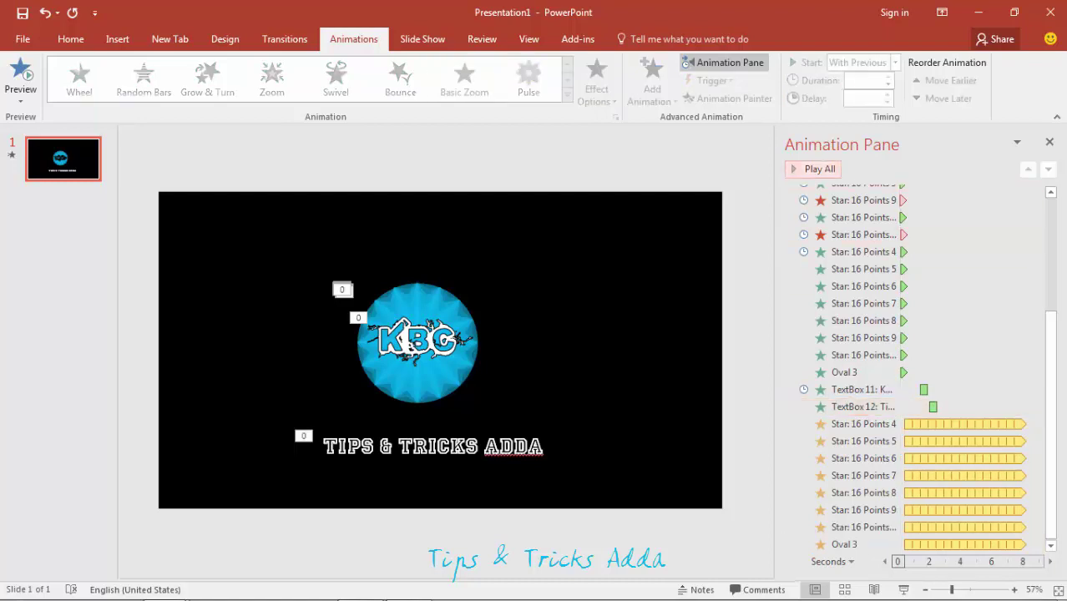
pyautogui.click(811, 170)
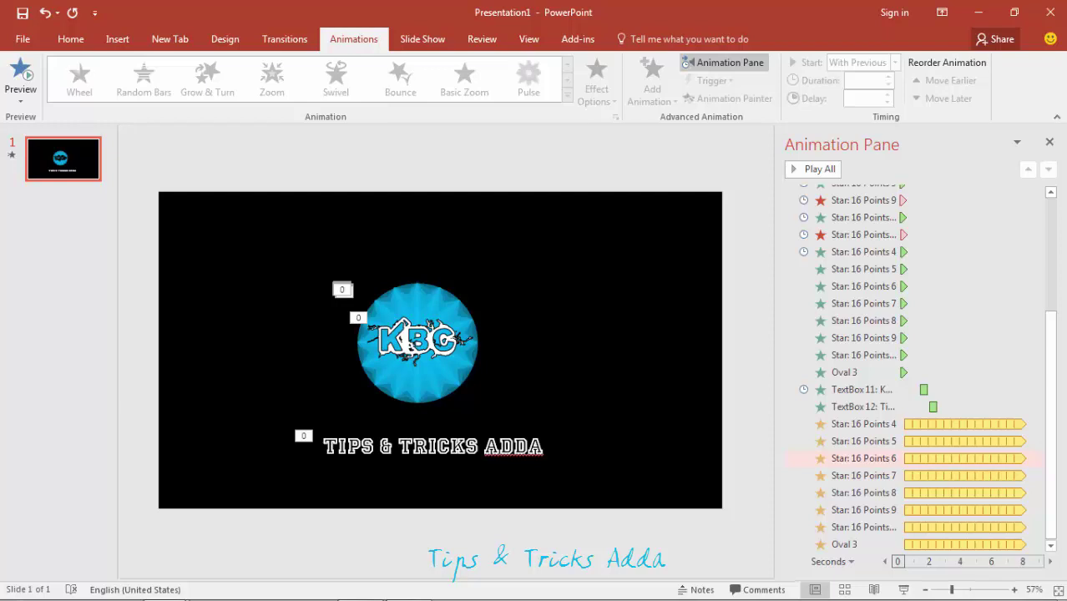
# Shift the caption's zoom further along the timeline and set the KBC text animation's delay to 1.56 s
pyautogui.moveTo(932, 407); pyautogui.dragTo(940, 407)
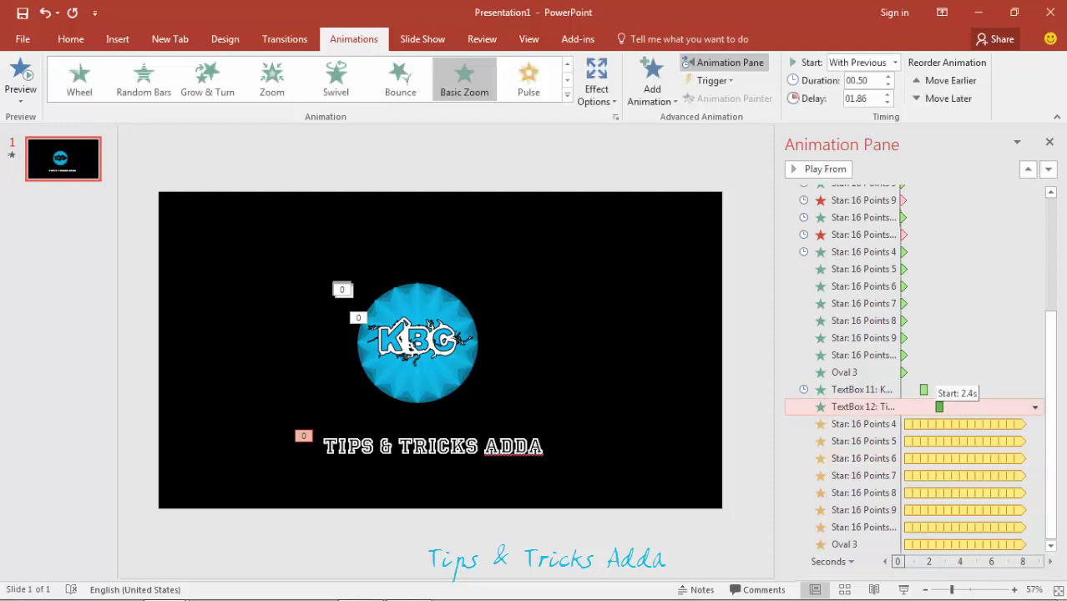
pyautogui.click(924, 390)
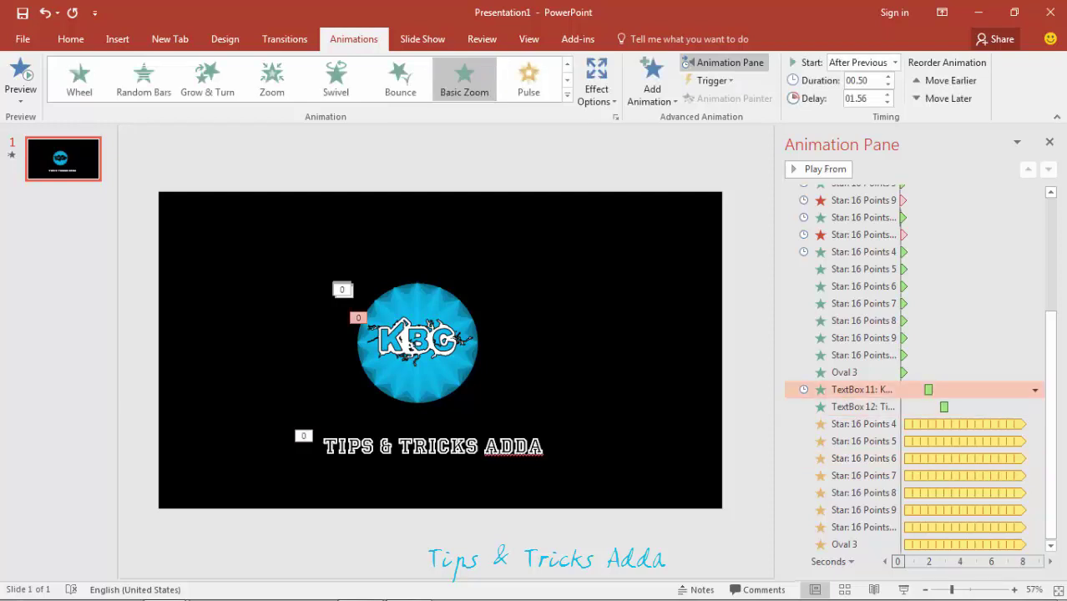
pyautogui.click(634, 376)
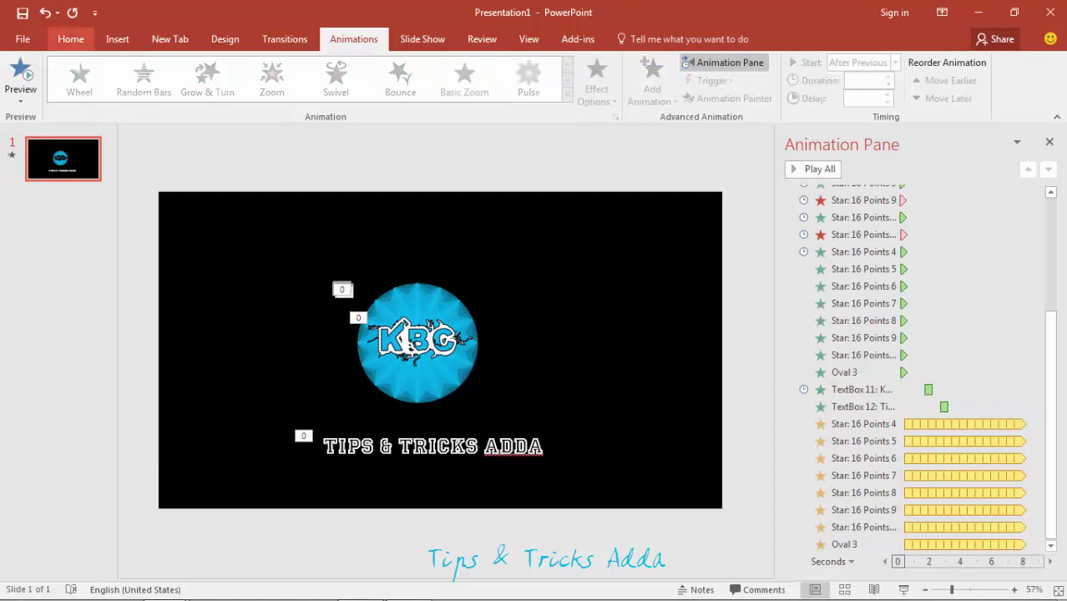
# Draw an End action button in the black area to the right of the Tips & Tricks Adda caption
pyautogui.click(70, 38)
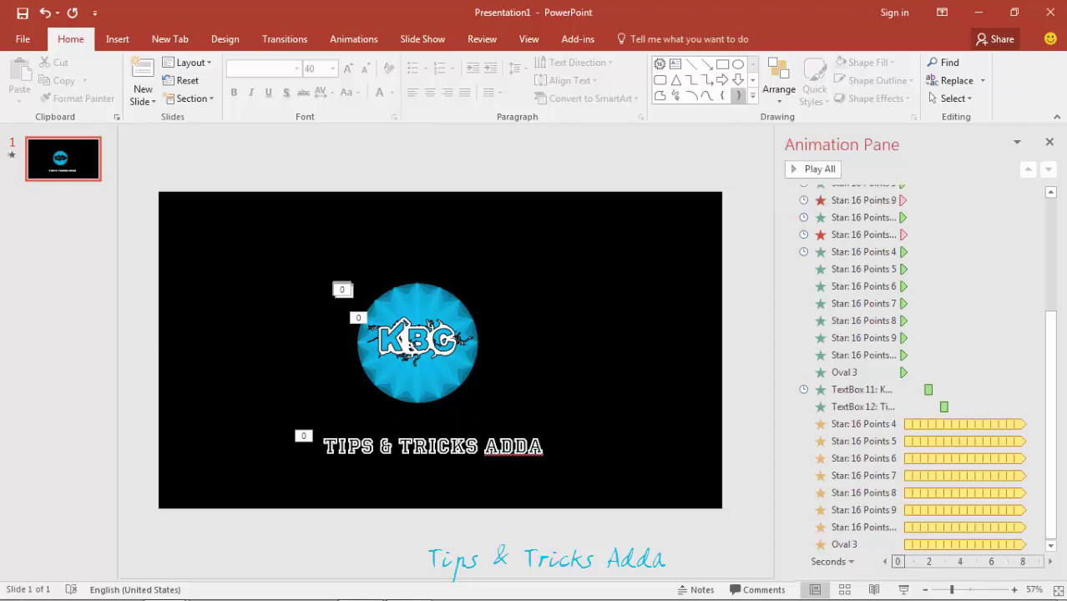
pyautogui.click(752, 96)
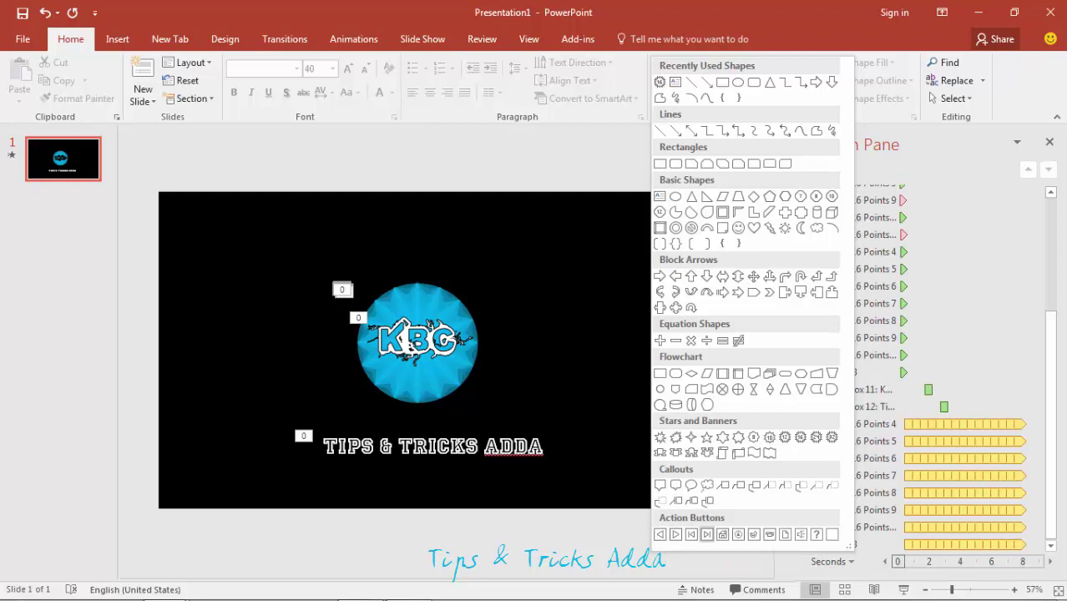
pyautogui.click(706, 535)
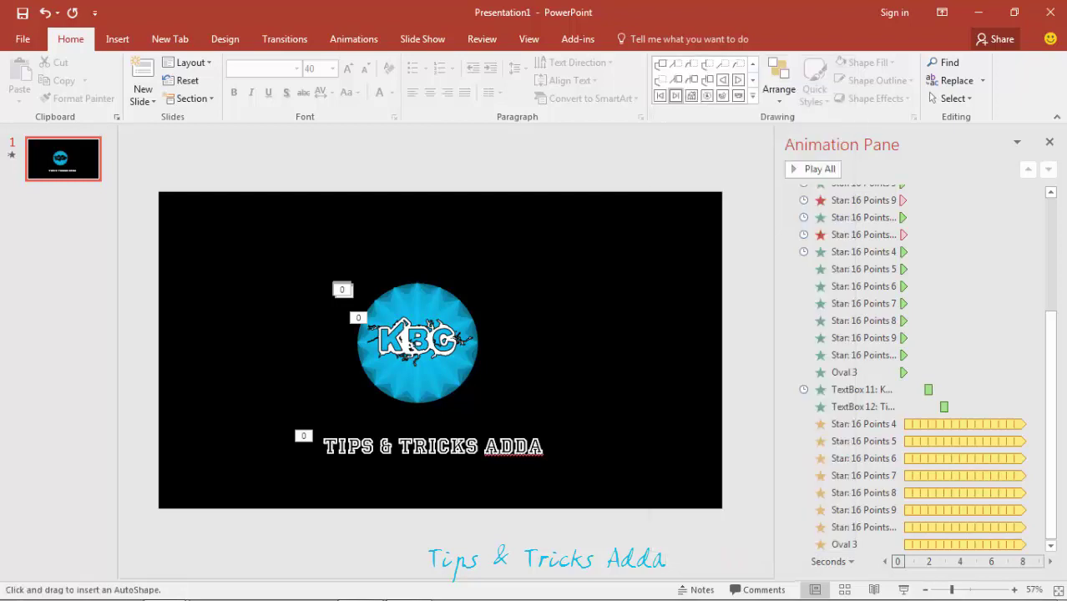
pyautogui.moveTo(603, 401); pyautogui.dragTo(680, 471)
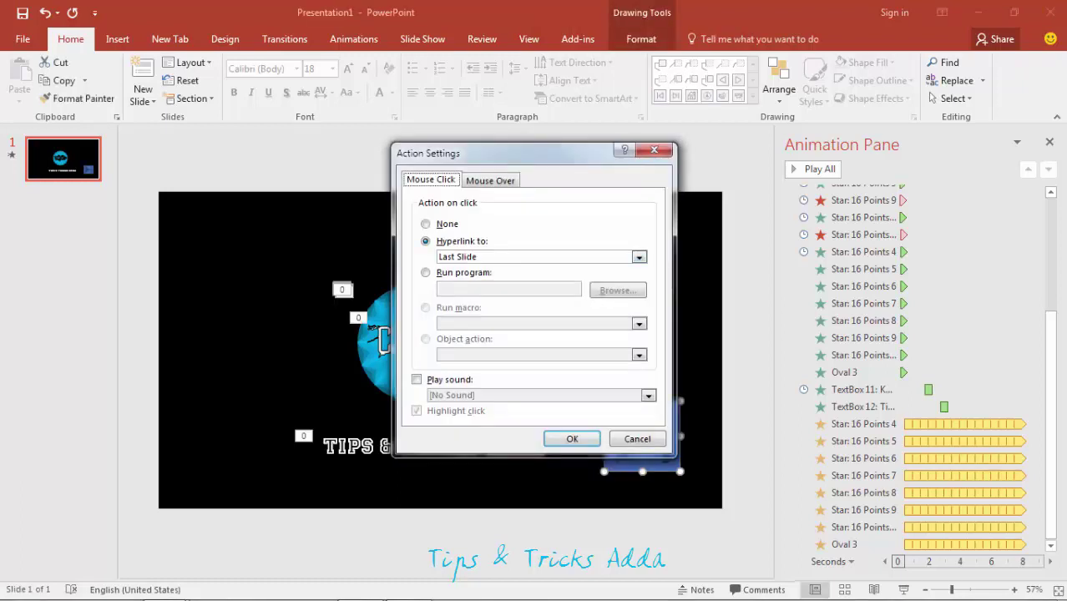
pyautogui.click(639, 257)
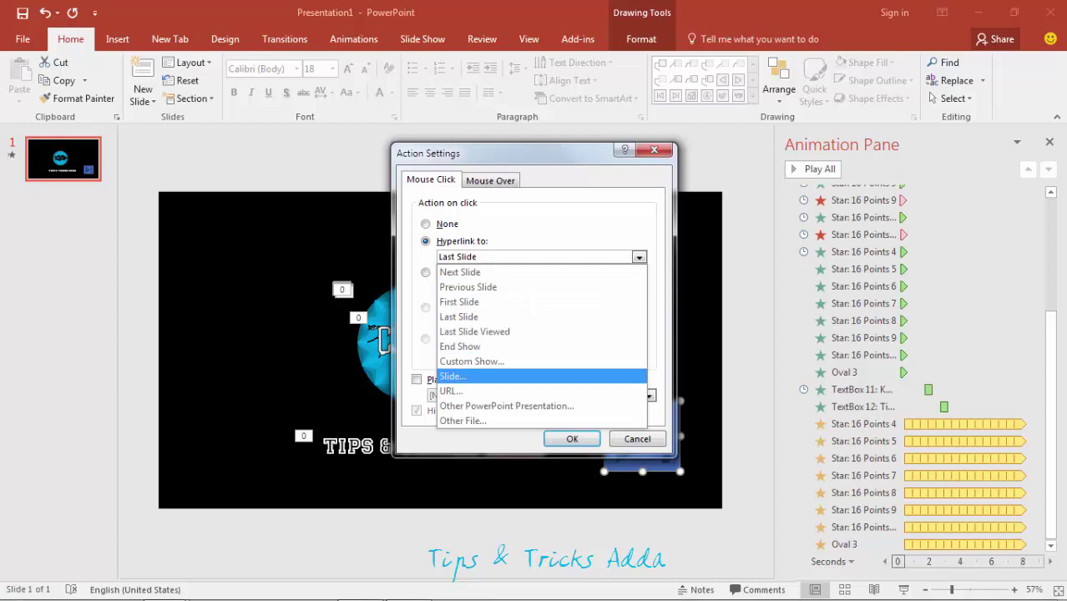
pyautogui.click(468, 375)
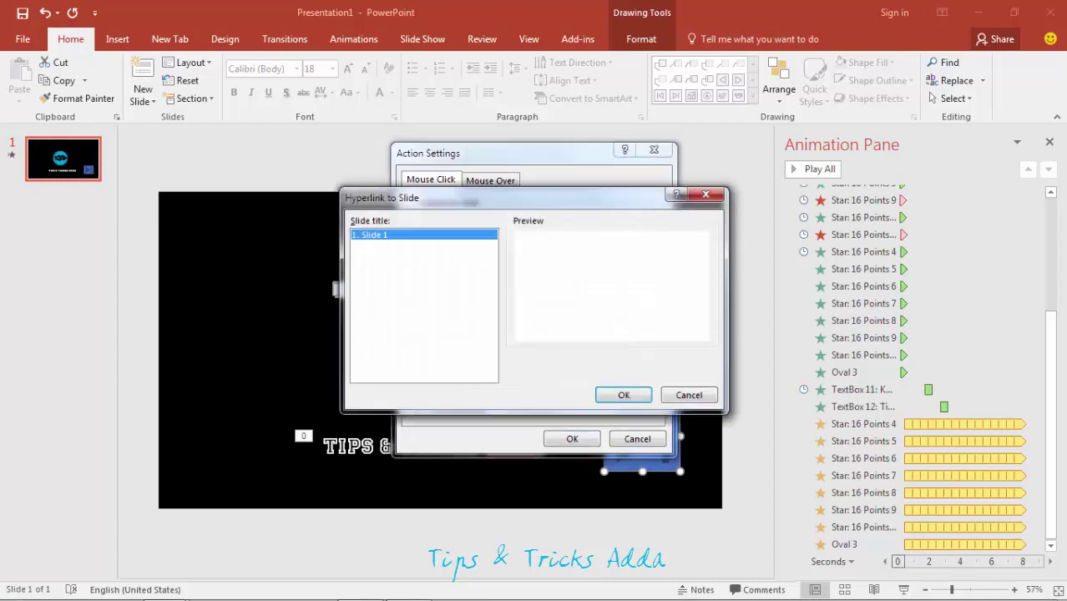
pyautogui.press('Escape')
pyautogui.press('Escape')
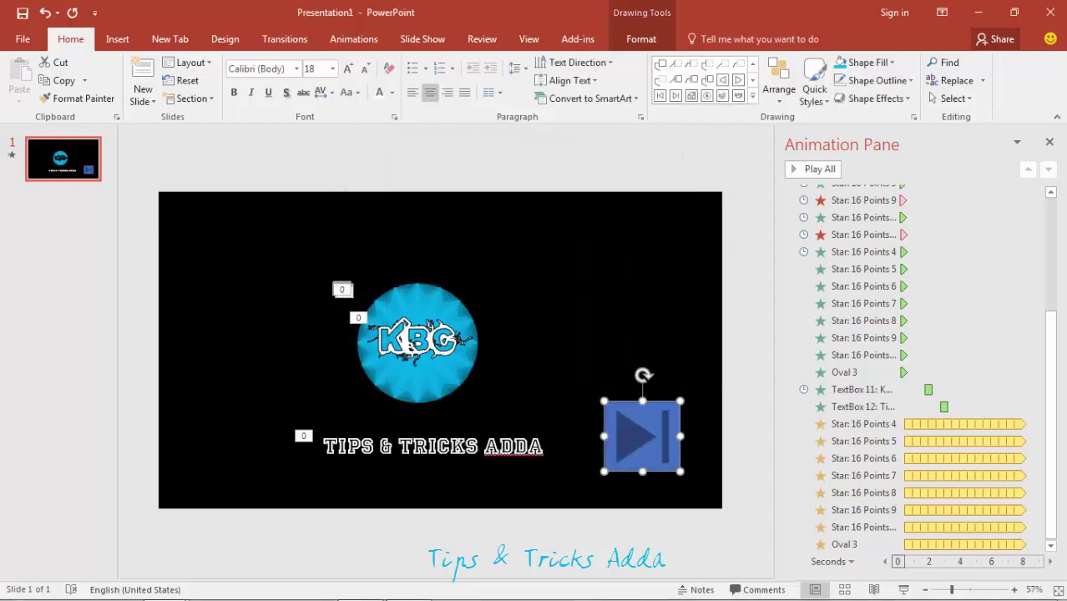
# Give the action button a white outline and a black fill
pyautogui.click(877, 80)
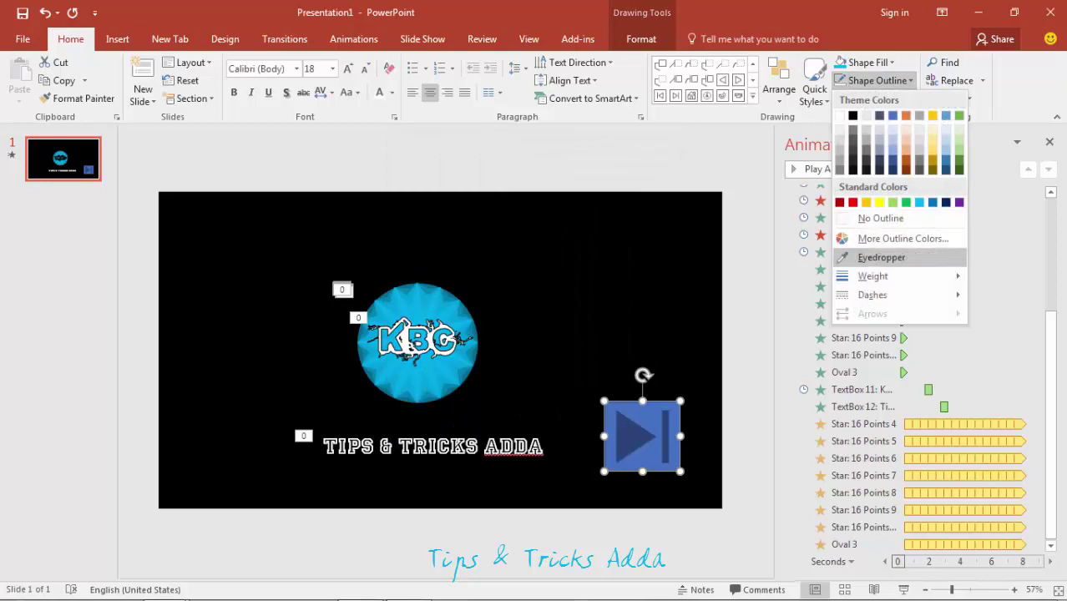
pyautogui.click(851, 80)
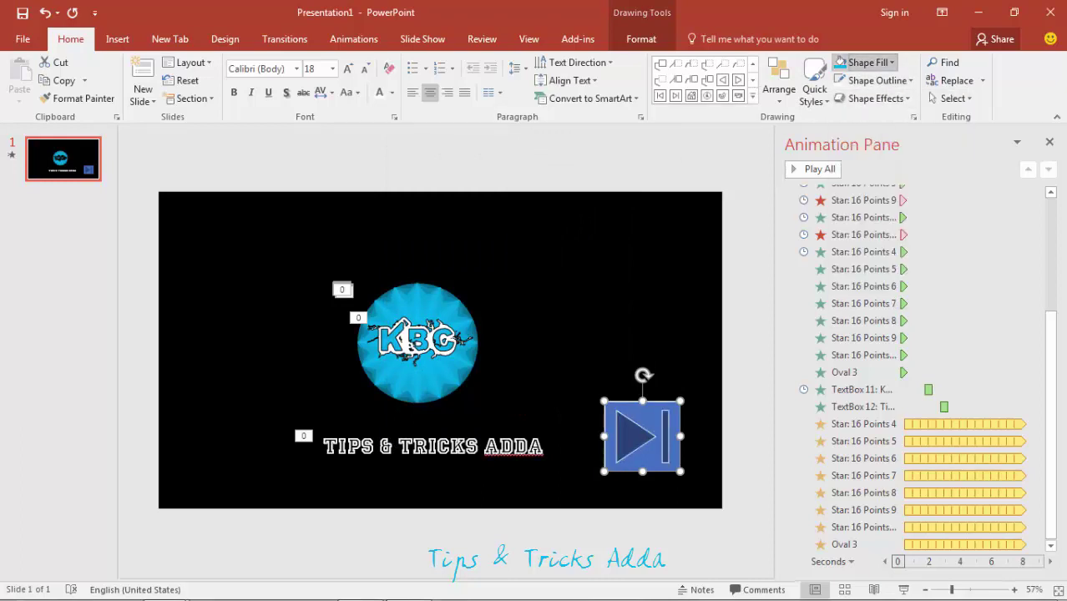
pyautogui.click(840, 61)
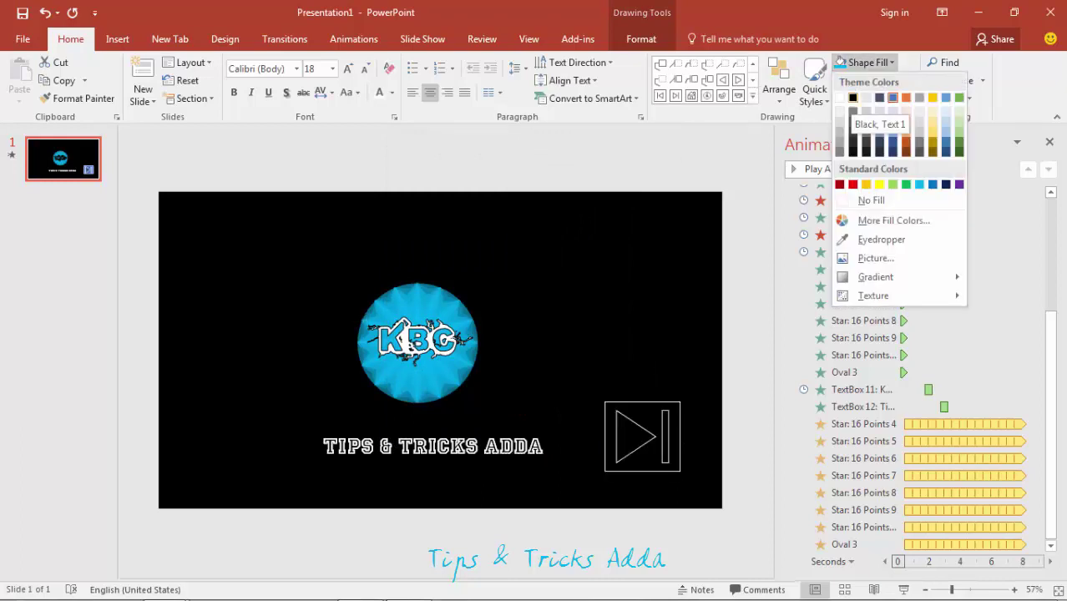
pyautogui.click(852, 98)
# Shrink the action button slightly and move it a little closer to the slide's right edge
pyautogui.moveTo(681, 472); pyautogui.dragTo(667, 464)
pyautogui.click(701, 450)
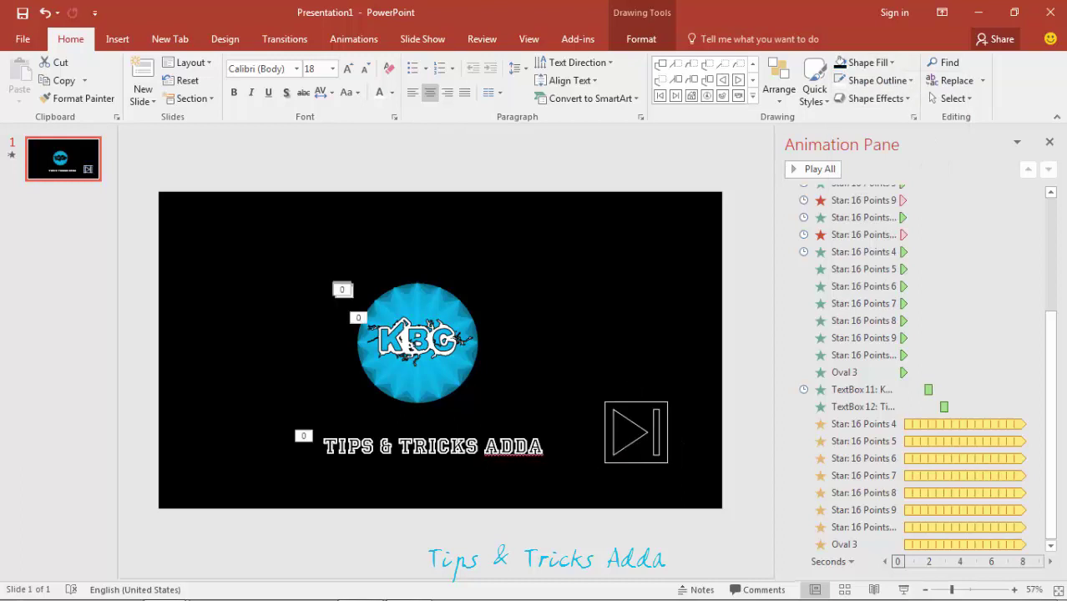
pyautogui.moveTo(636, 431); pyautogui.dragTo(652, 429)
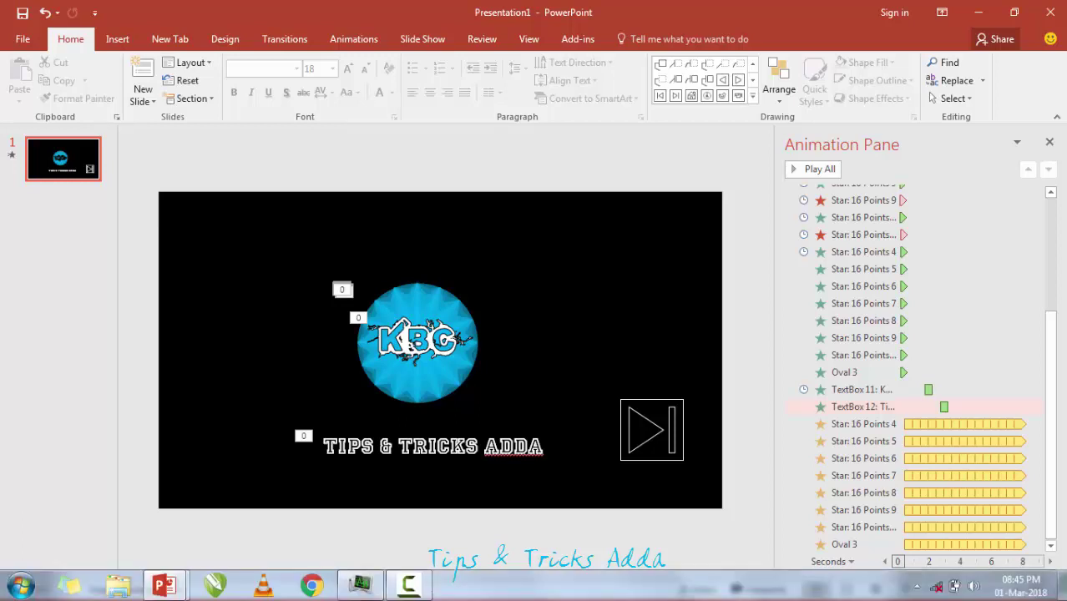
# Run the slide show from the beginning to review the opening slide's animations and action button
pyautogui.press('F5')
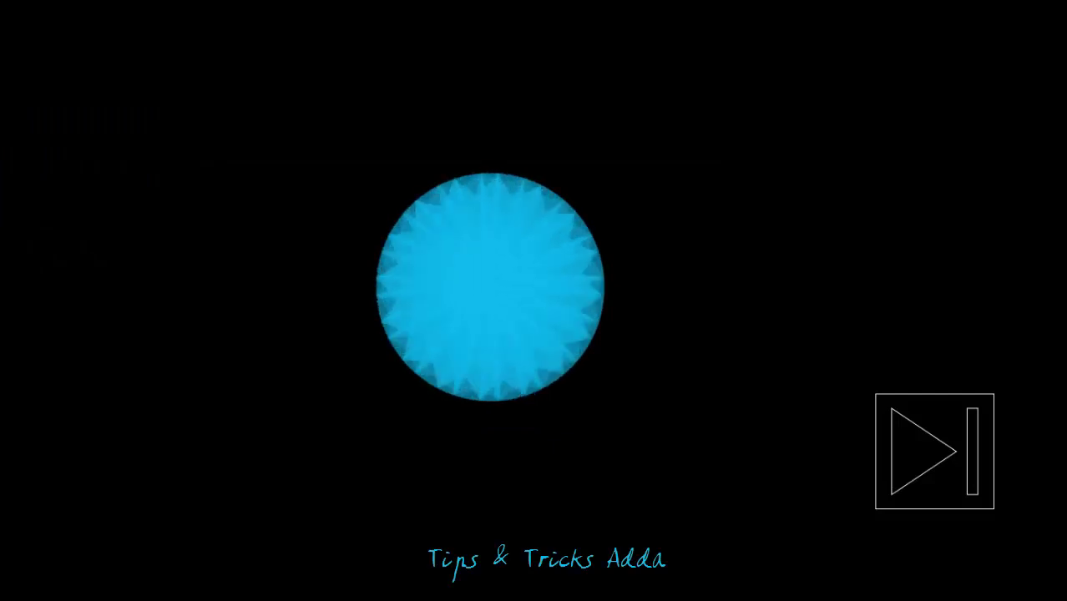